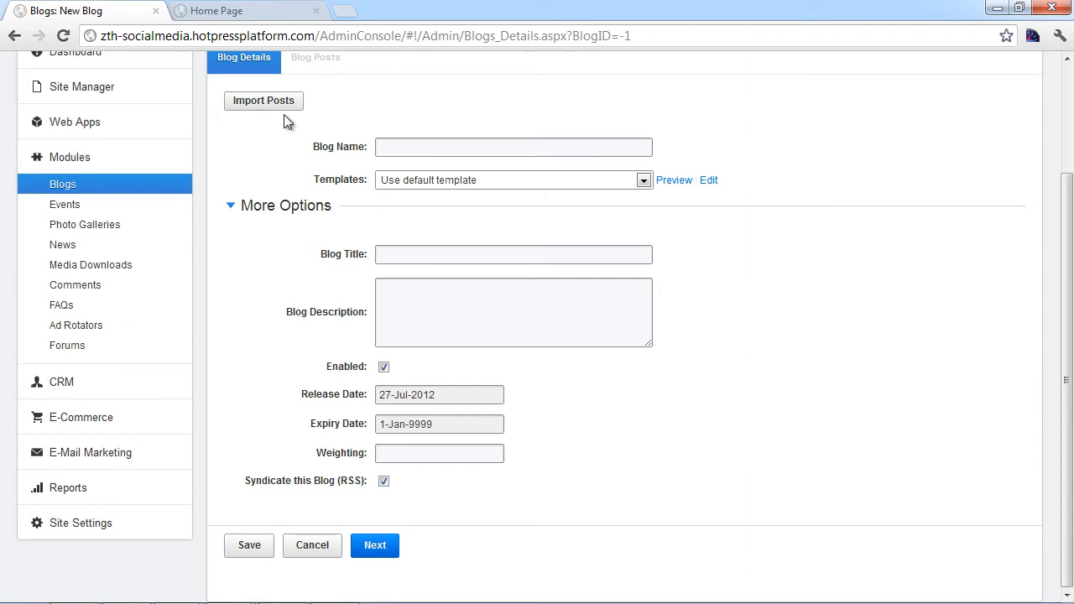
# Step: Enter blog name 'News', title 'News & Events' and description 'This is my super cool Blog', then save
pyautogui.click(388, 147)
pyautogui.write('News')
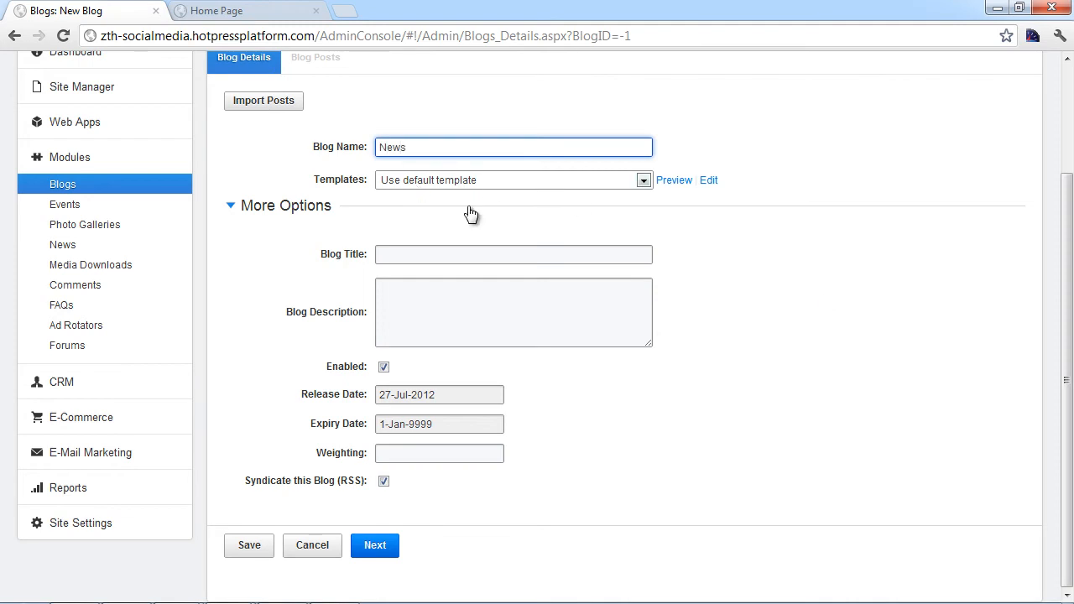
pyautogui.click(451, 253)
pyautogui.write('Ne')
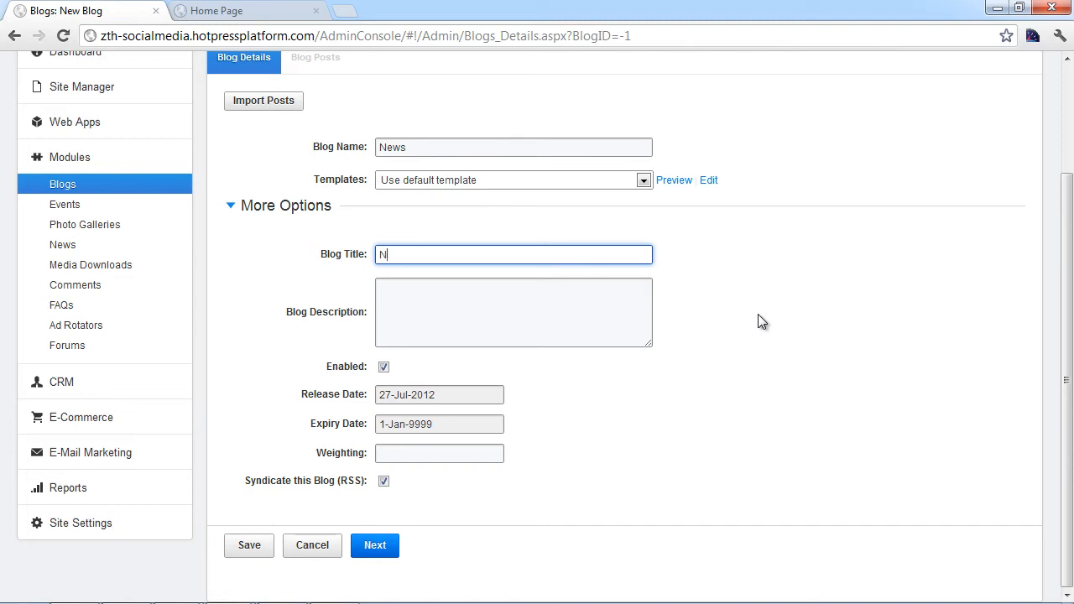
pyautogui.press('BackSpace')
pyautogui.write('ews & Events')
pyautogui.click(625, 298)
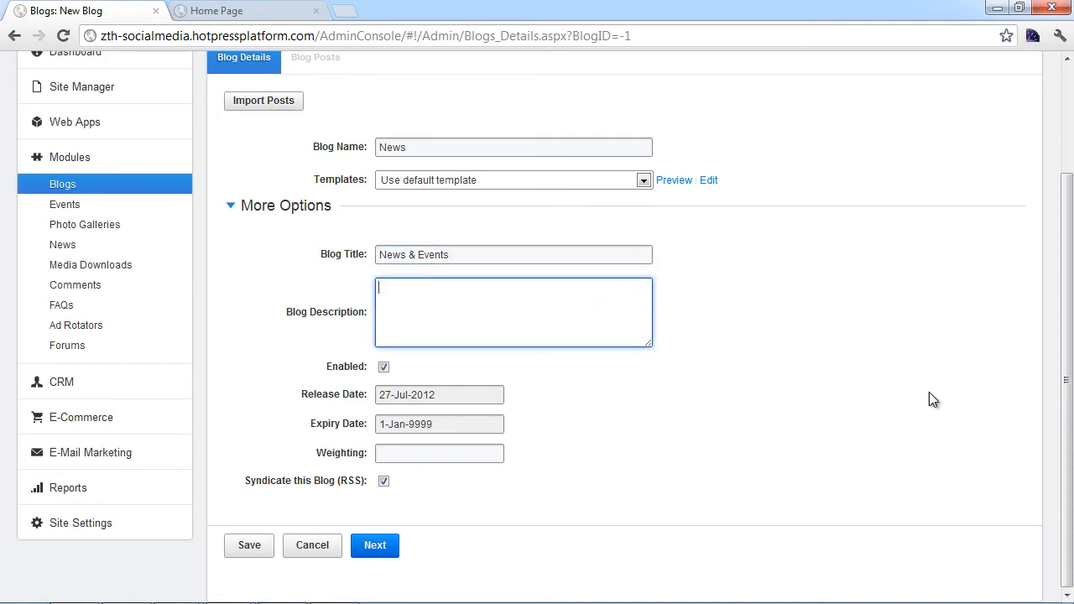
pyautogui.write('This is my super cool Blog')
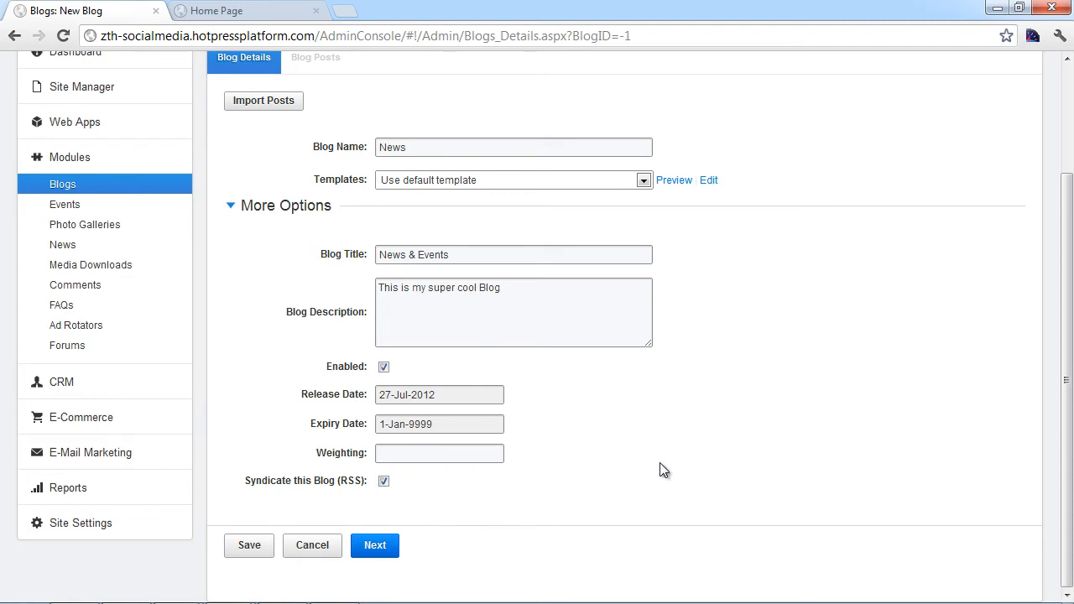
pyautogui.scroll(2, 780, 455)
pyautogui.scroll(-2, 781, 455)
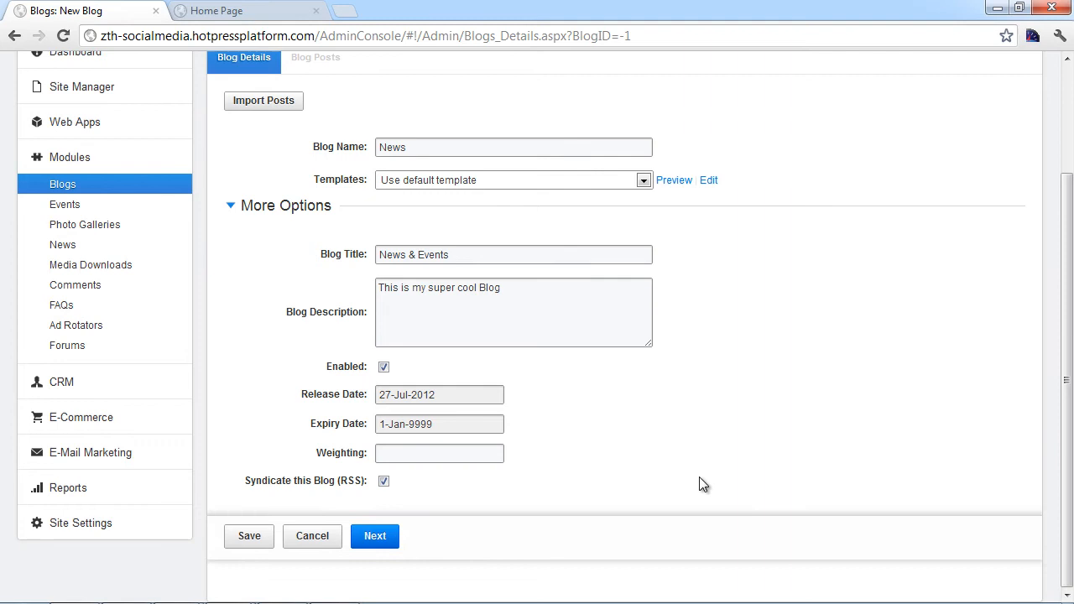
pyautogui.click(369, 546)
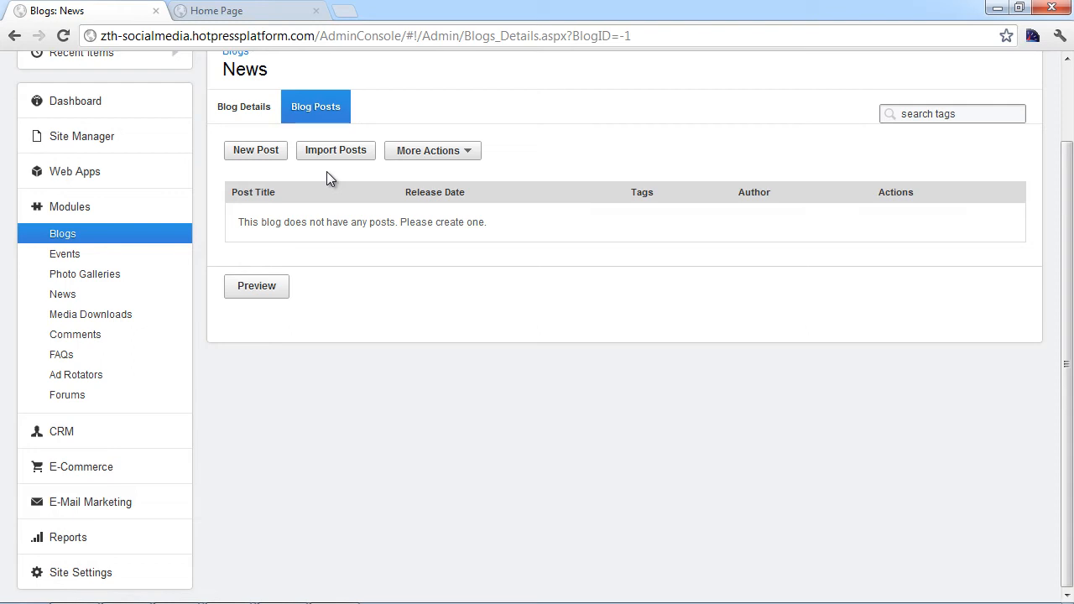
# Step: Check the blog's More Actions options, then start a new News post
pyautogui.click(472, 152)
pyautogui.click(253, 152)
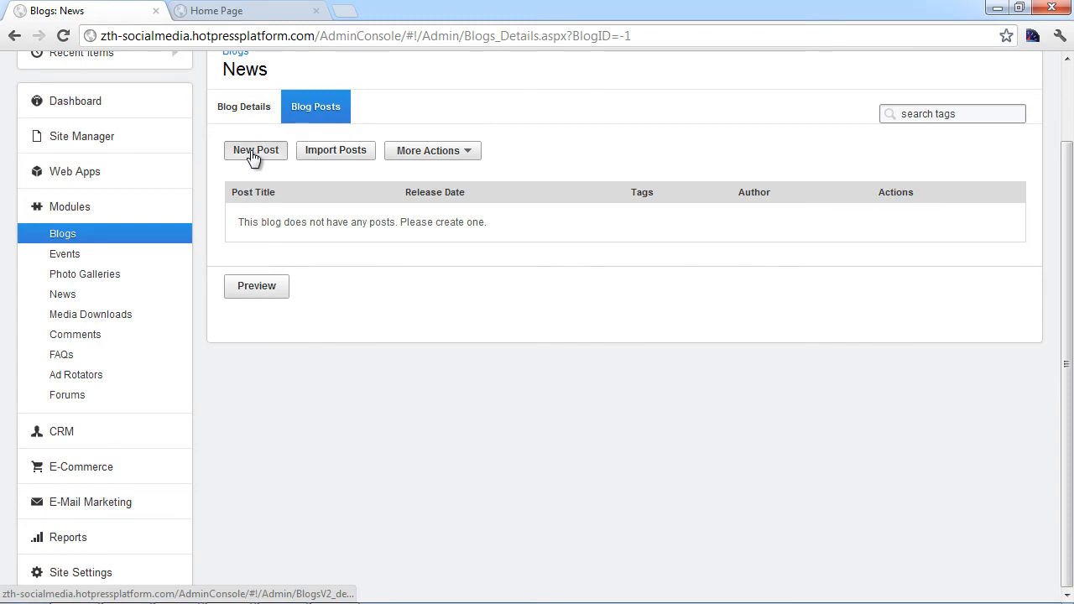
# Step: Title the post 'This is the blog posts name' and paste the HTML Ipsum sample code into its body
pyautogui.write('This is the blog posts name')
pyautogui.click(578, 392)
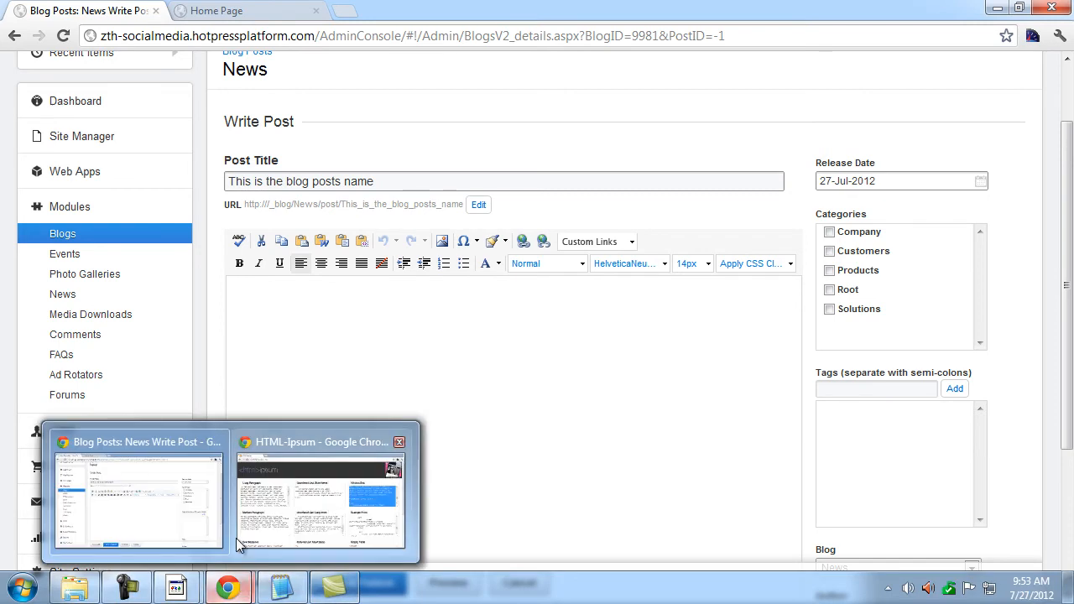
pyautogui.click(284, 585)
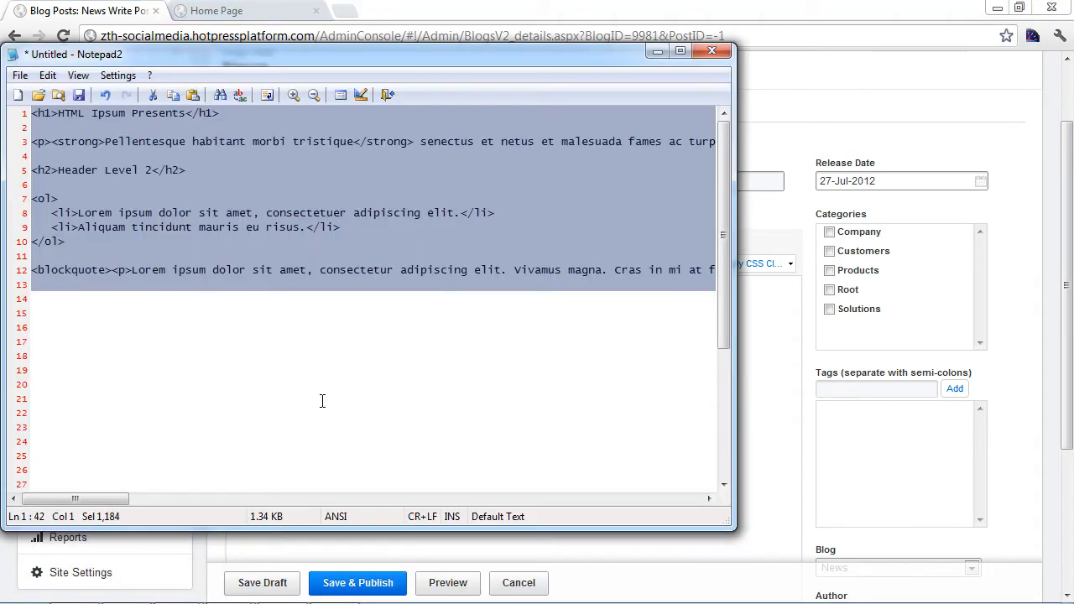
pyautogui.click(762, 350)
pyautogui.scroll(-2, 389, 412)
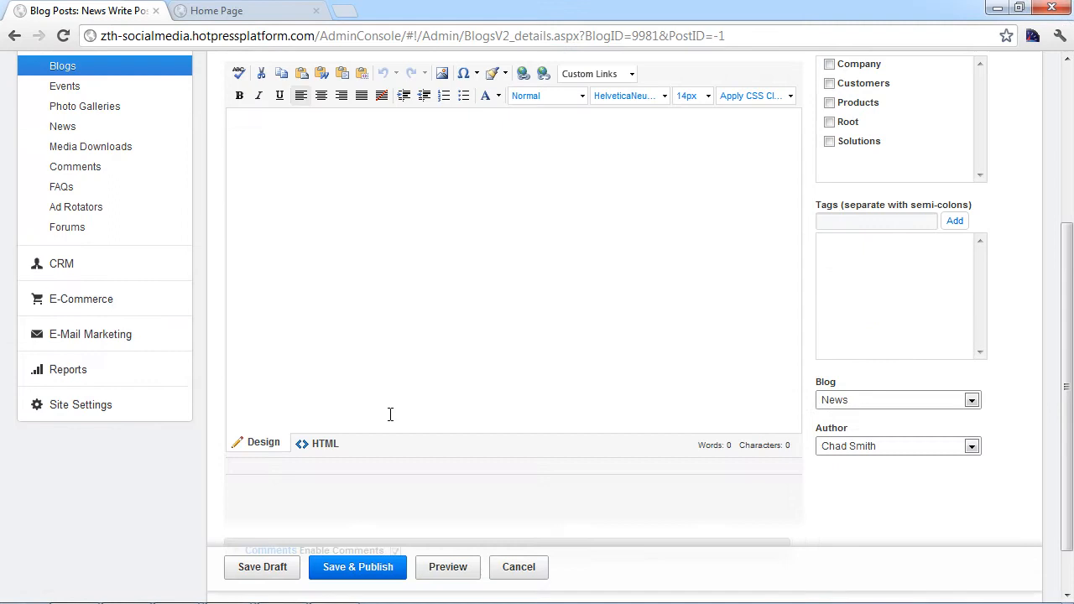
pyautogui.click(325, 444)
pyautogui.hotkey('ctrl', 'v')
pyautogui.click(265, 444)
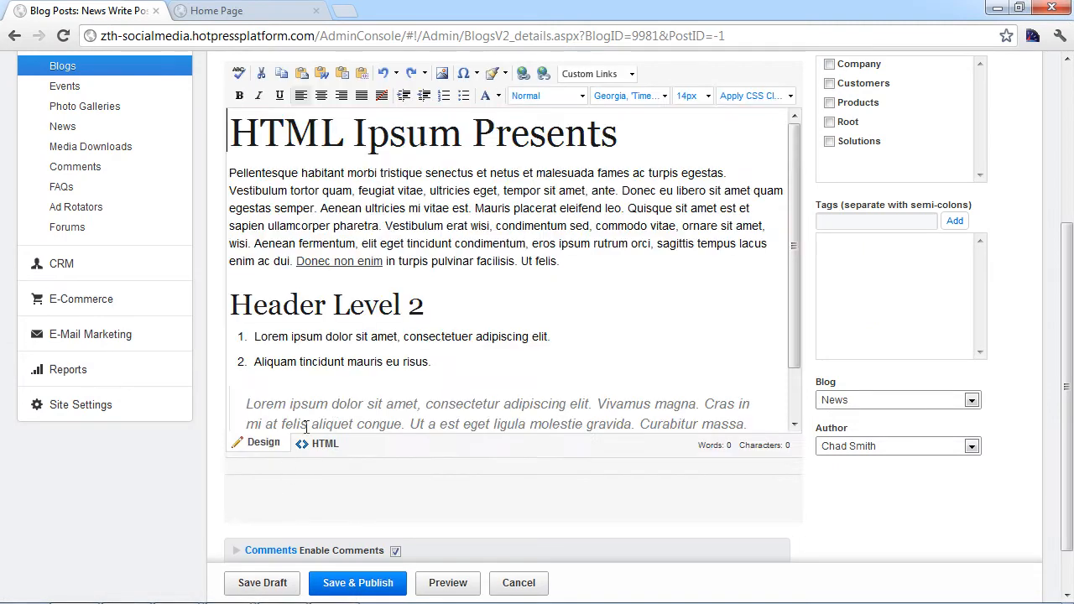
pyautogui.scroll(2, 300, 449)
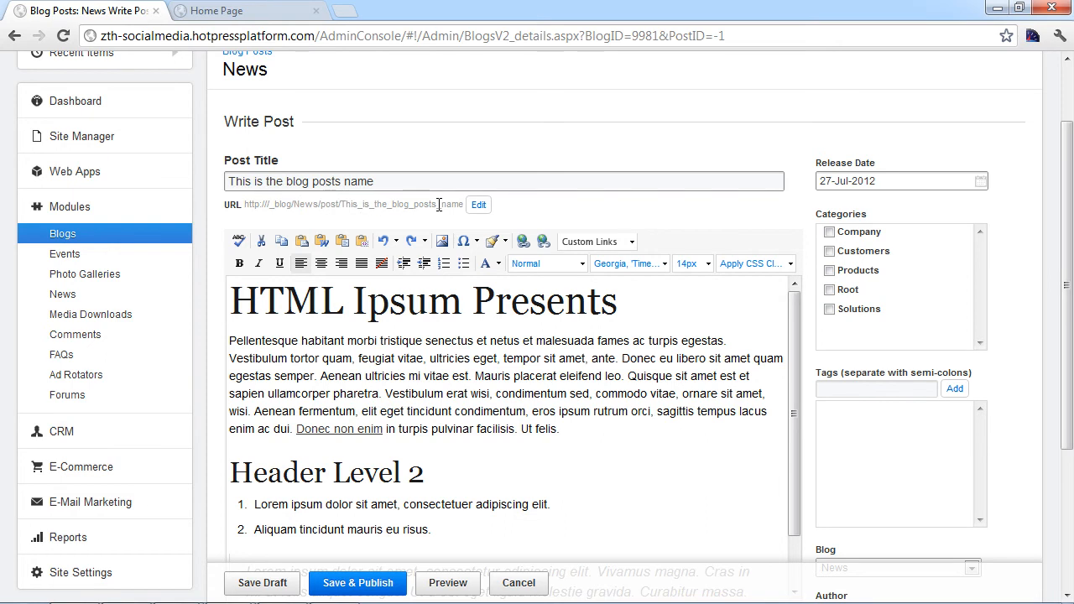
# Step: Delete 'This_is_the_' from the post's URL slug, leaving blog_posts_name
pyautogui.click(479, 204)
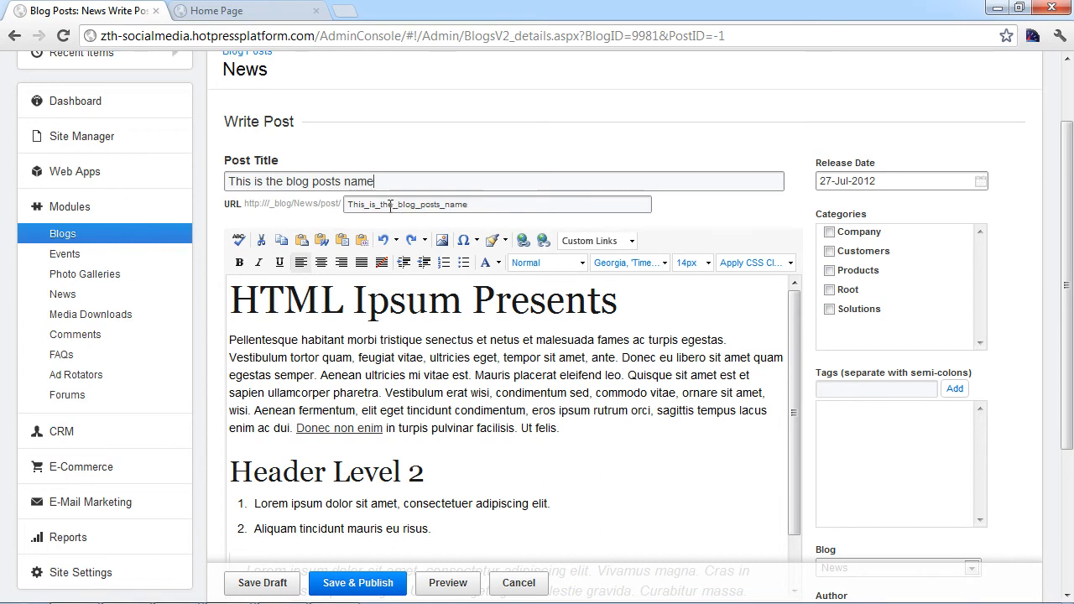
pyautogui.moveTo(394, 207); pyautogui.dragTo(325, 215)
pyautogui.press('BackSpace')
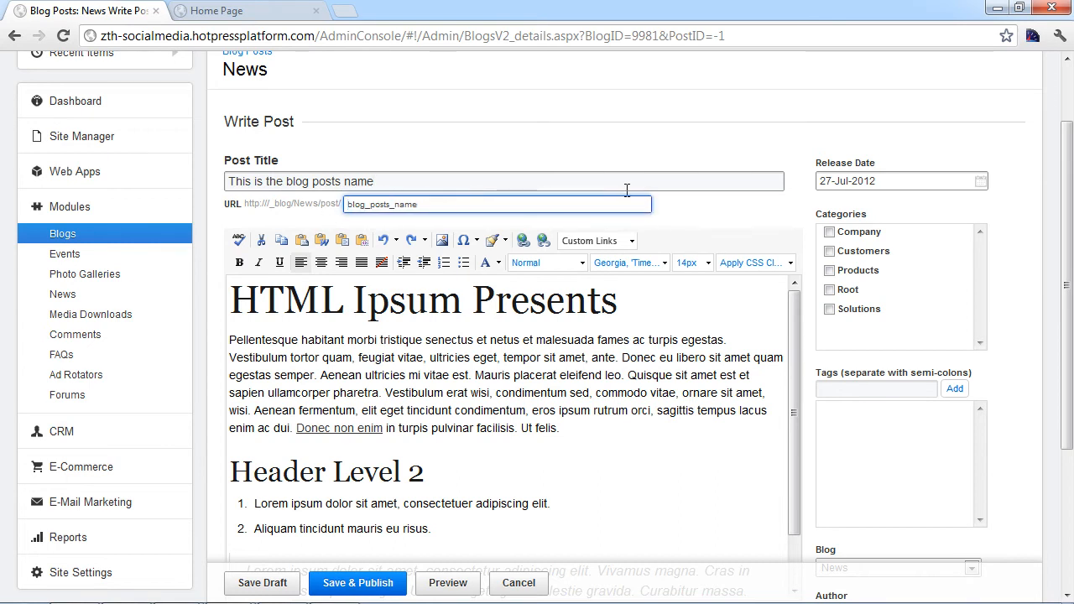
pyautogui.click(680, 226)
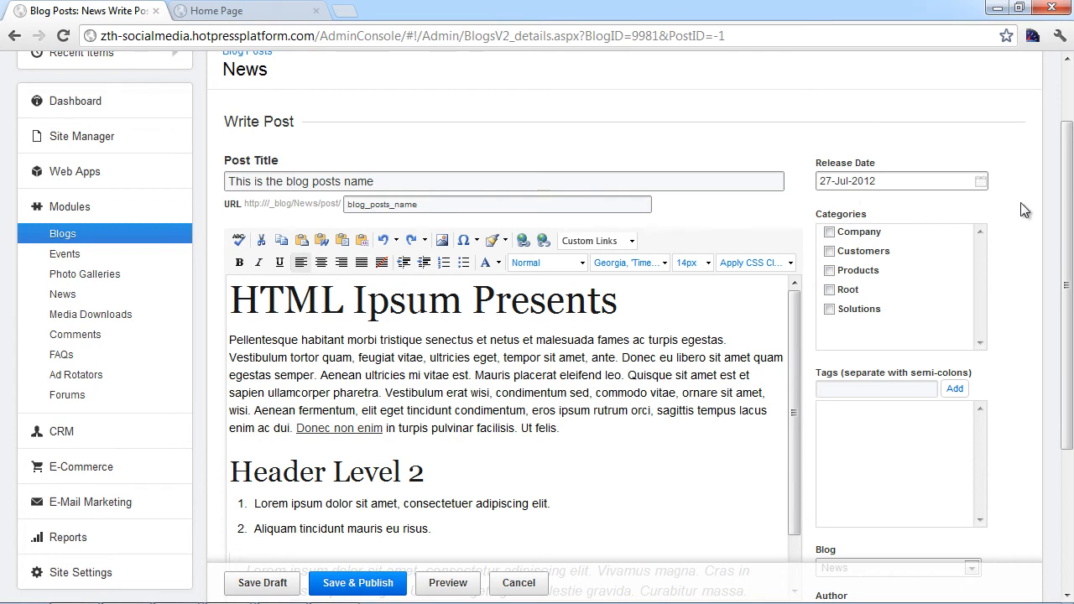
pyautogui.scroll(-1, 1024, 209)
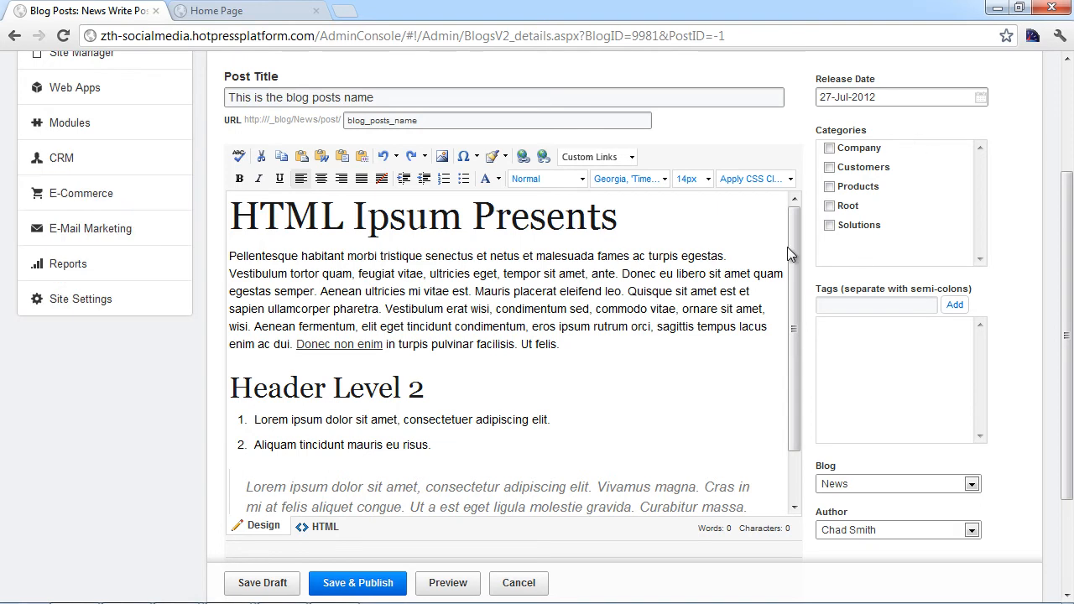
pyautogui.moveTo(81, 308)
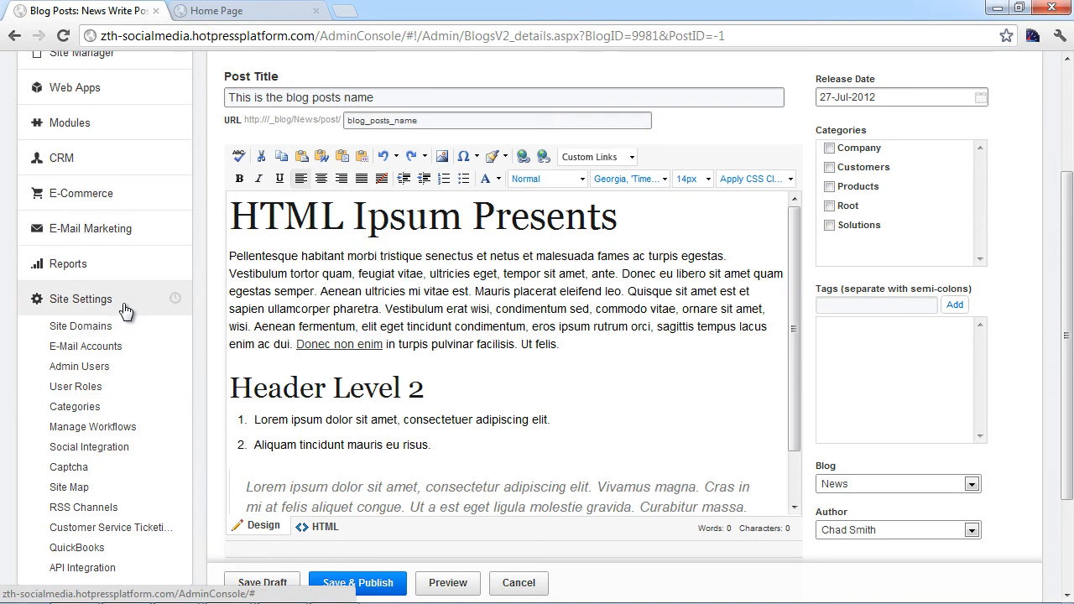
pyautogui.moveTo(125, 307)
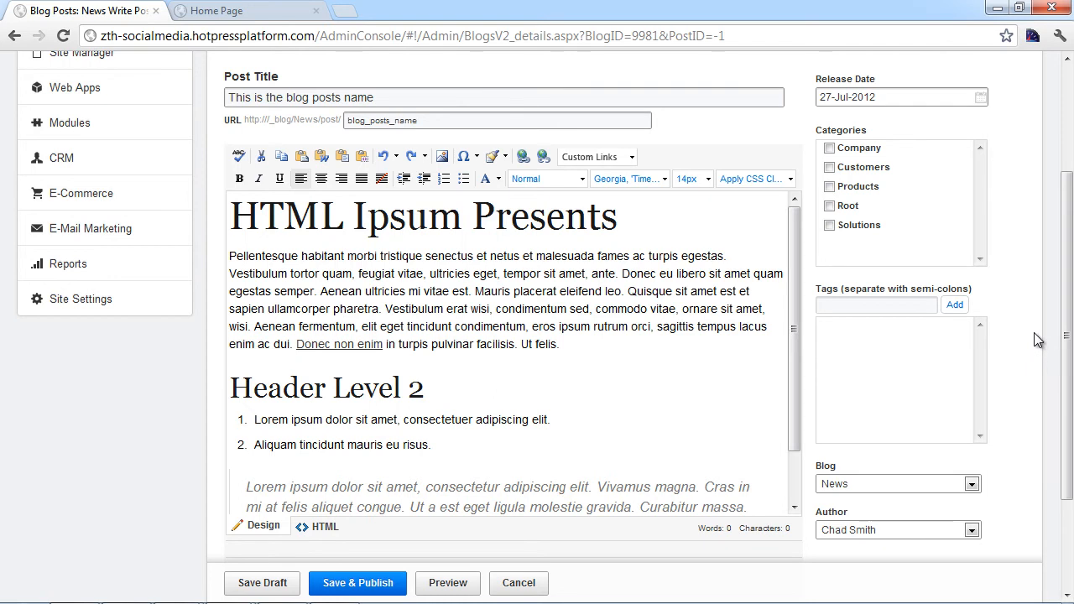
pyautogui.scroll(-3, 1034, 332)
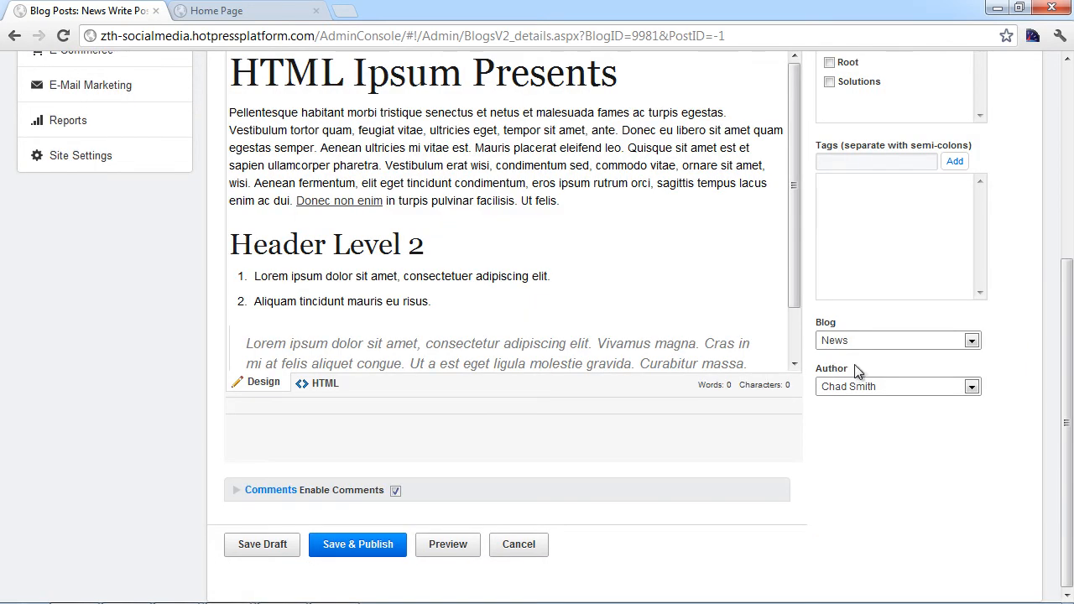
pyautogui.click(971, 340)
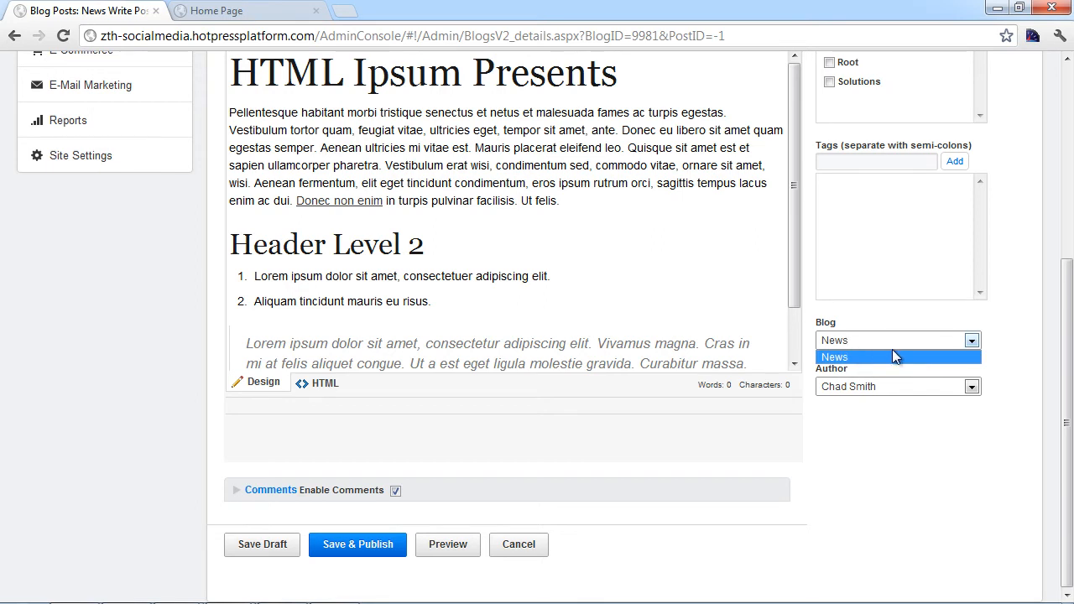
pyautogui.click(875, 454)
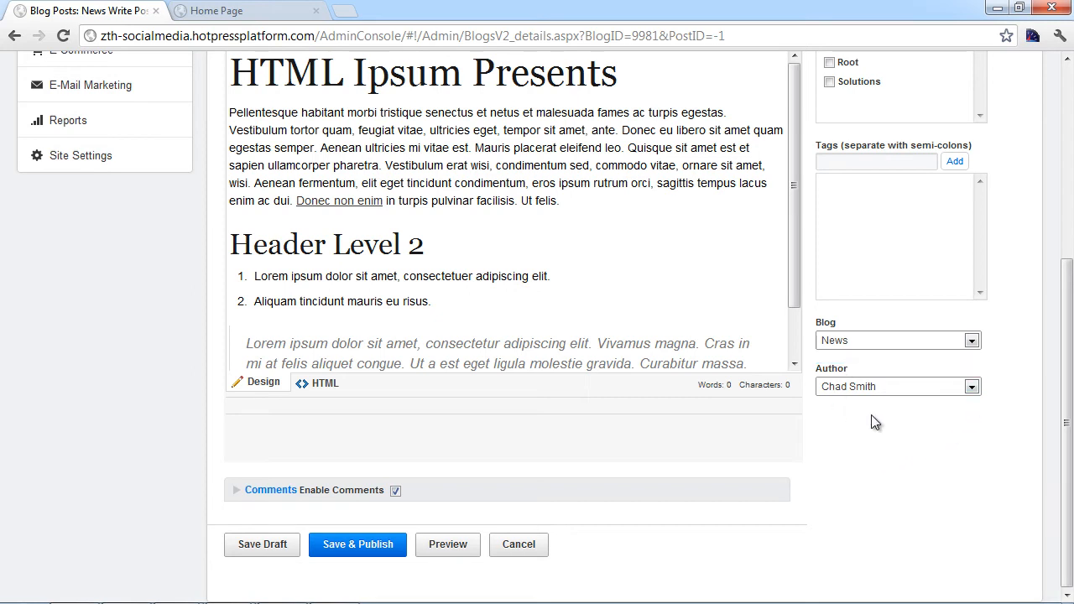
pyautogui.click(971, 388)
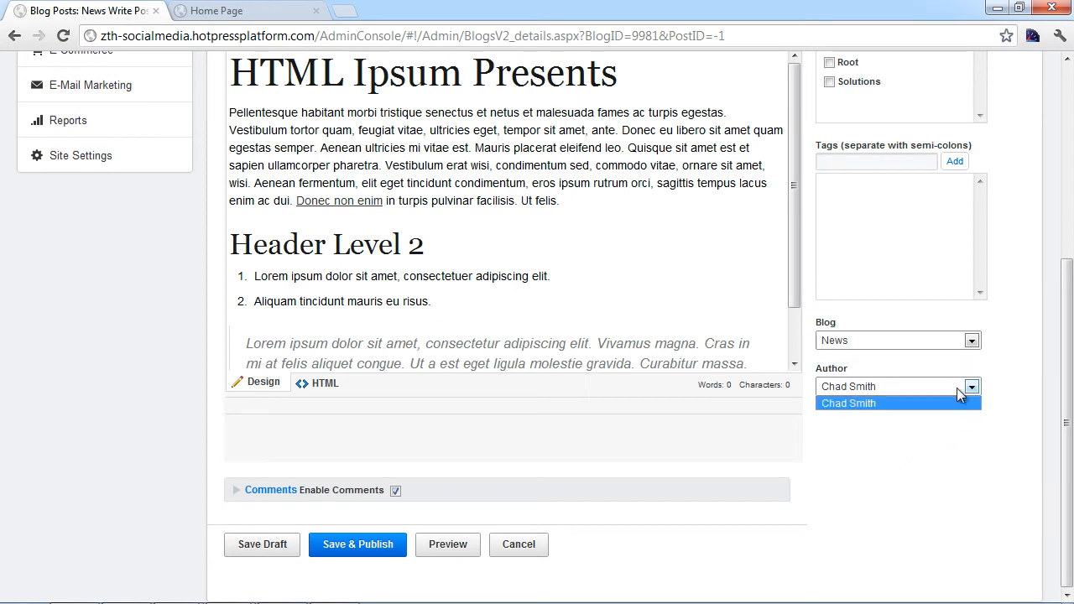
pyautogui.click(872, 436)
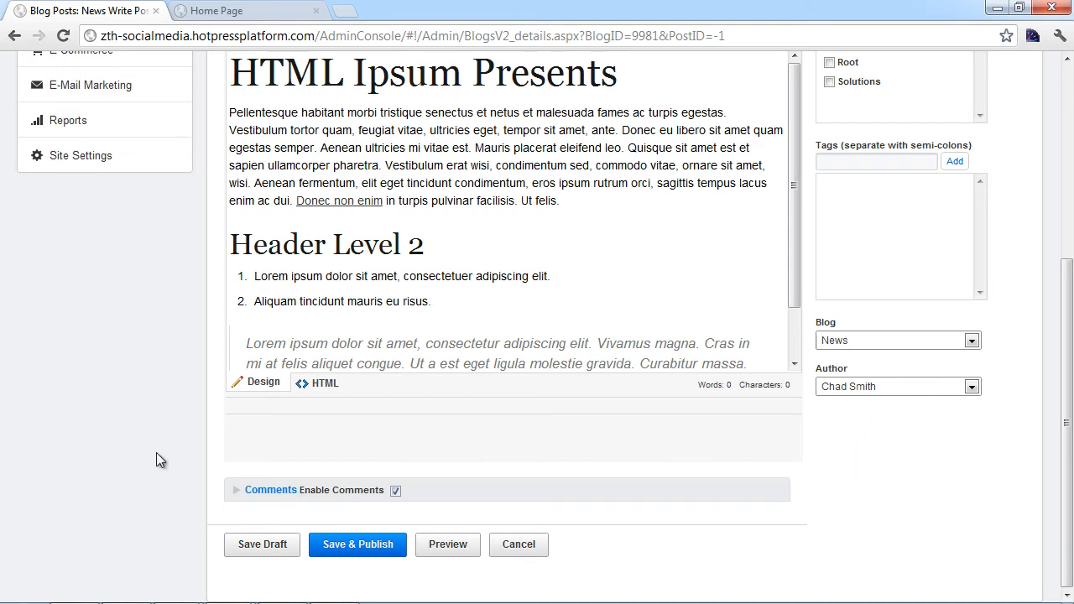
pyautogui.click(239, 498)
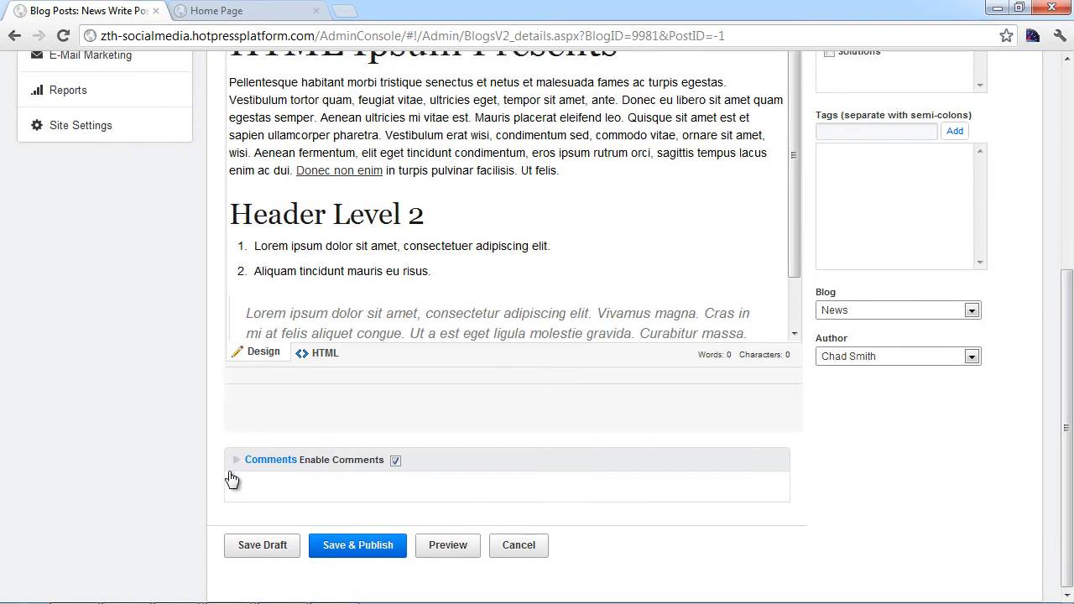
pyautogui.click(236, 464)
pyautogui.click(235, 464)
pyautogui.click(236, 464)
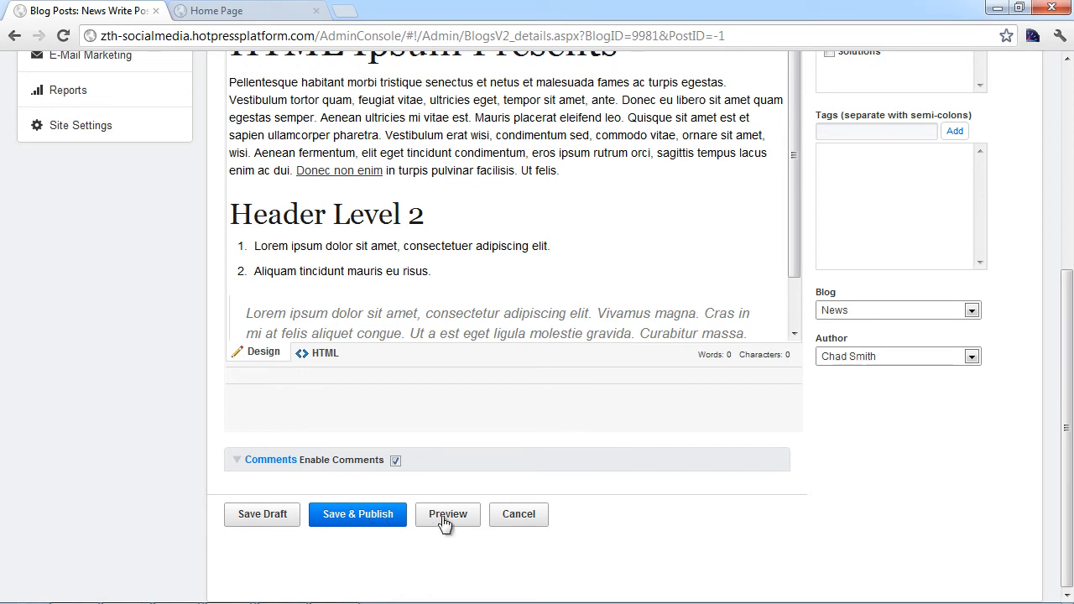
pyautogui.click(375, 525)
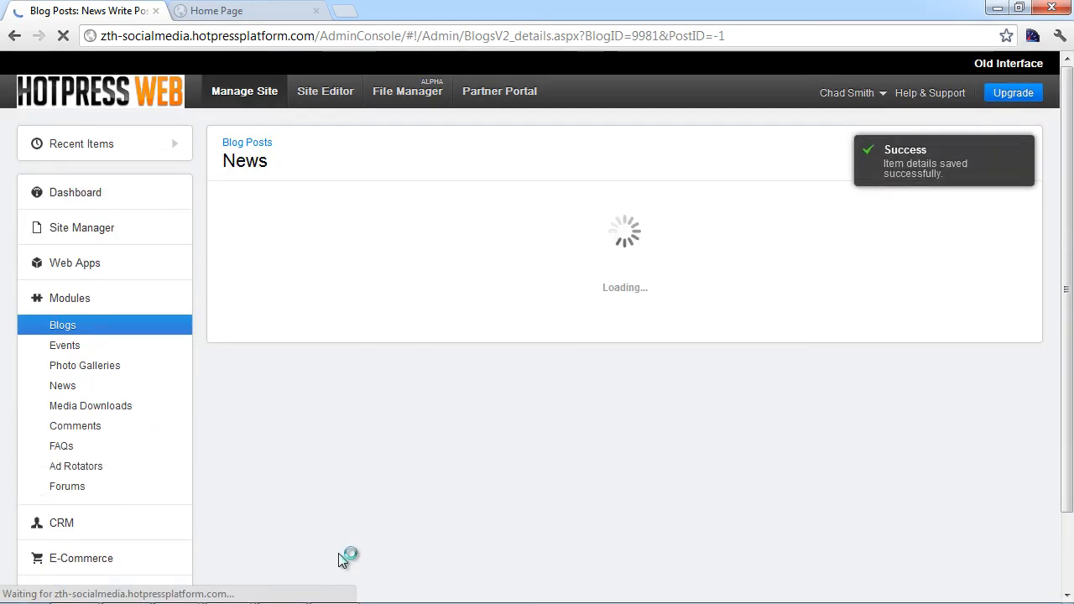
pyautogui.scroll(-2, 431, 503)
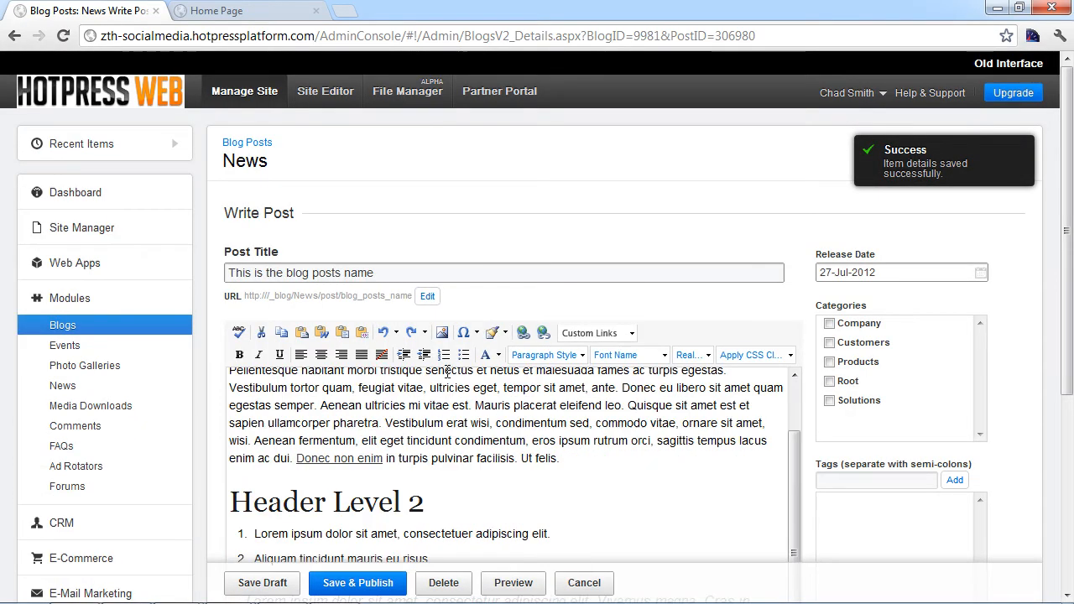
pyautogui.click(495, 587)
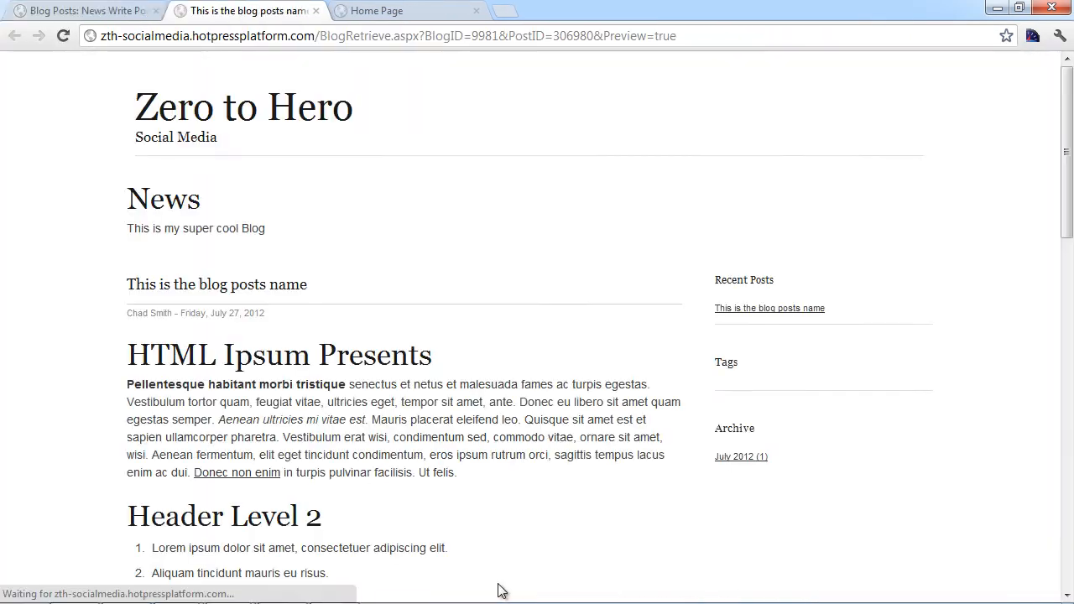
pyautogui.moveTo(1068, 219)
pyautogui.mouseDown()
pyautogui.moveTo(1067, 453)
pyautogui.moveTo(1064, 204)
pyautogui.mouseUp()
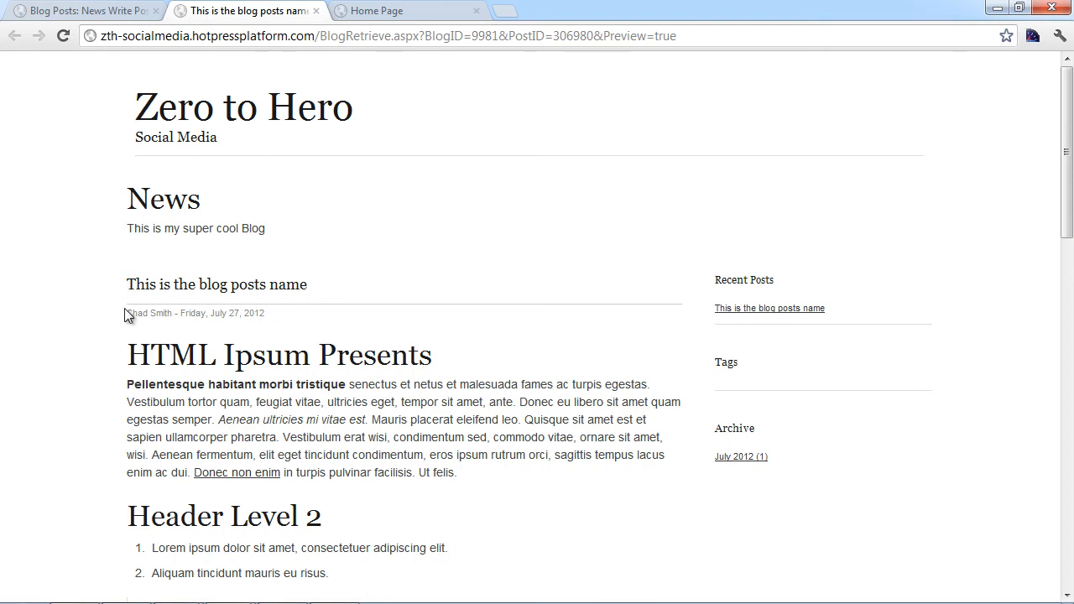
pyautogui.scroll(-5, 281, 381)
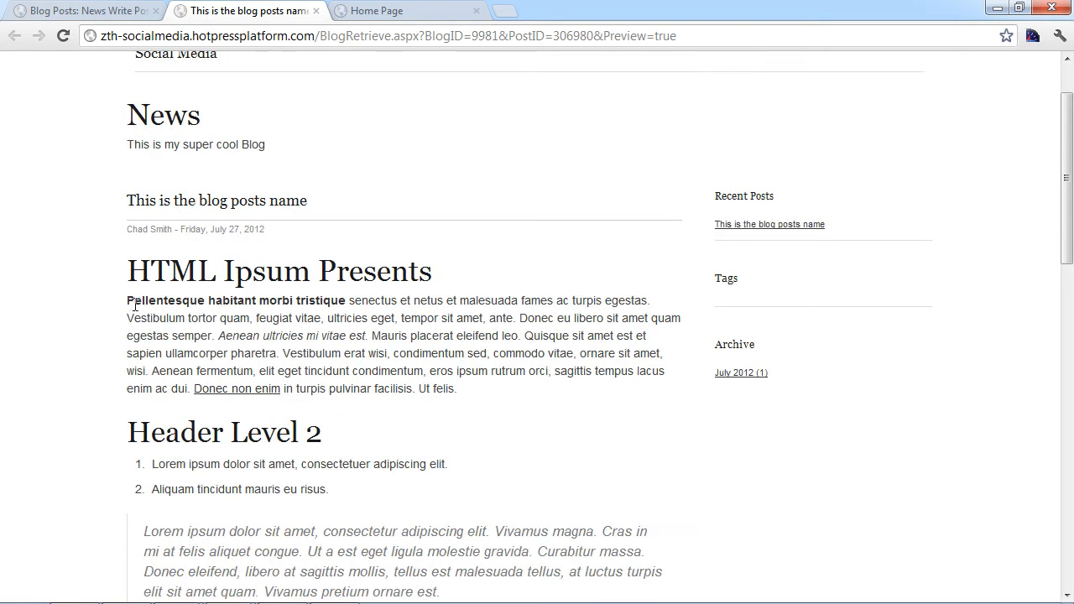
pyautogui.scroll(3, 281, 382)
pyautogui.scroll(1, 283, 382)
# Step: Add the tag 'Featured' to the blog post
pyautogui.click(118, 10)
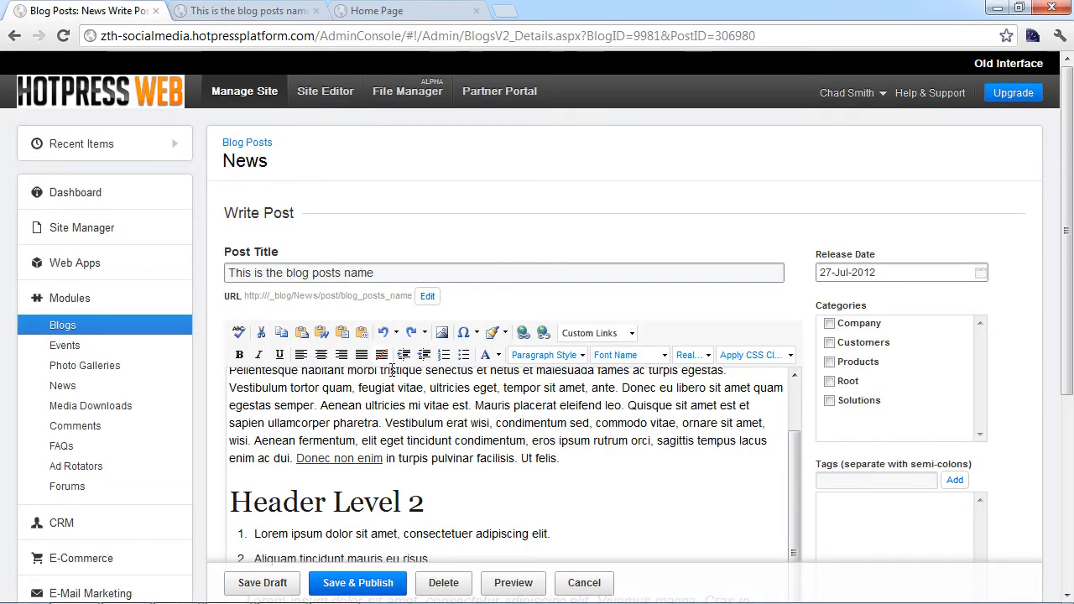
pyautogui.scroll(-2, 1026, 400)
pyautogui.moveTo(928, 375); pyautogui.dragTo(869, 315)
pyautogui.click(869, 314)
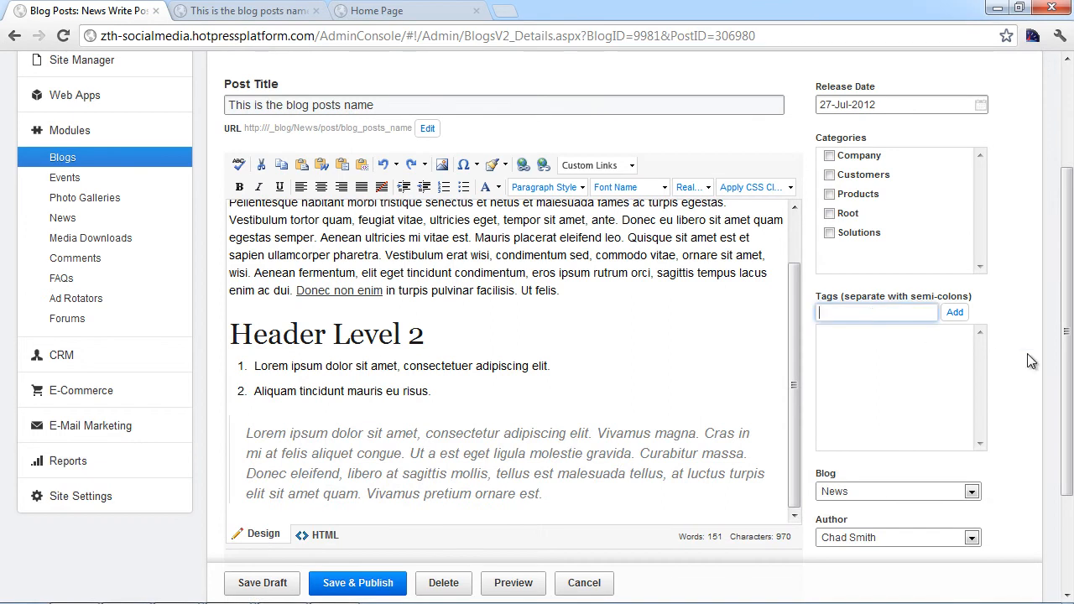
pyautogui.write('Featured')
pyautogui.click(955, 313)
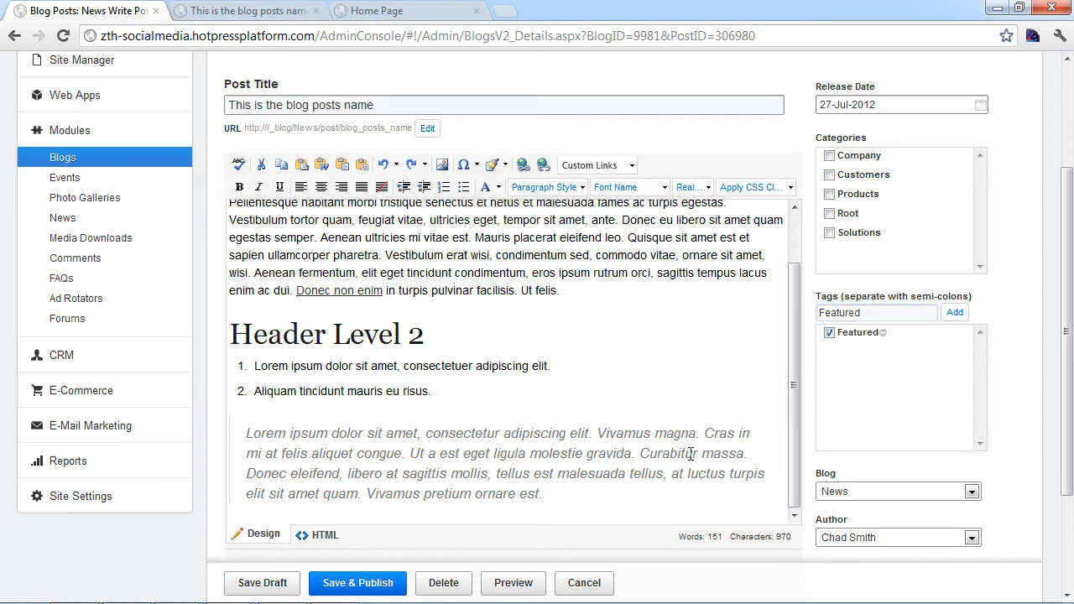
# Step: Save and publish the post, then return to the preview page's address
pyautogui.click(362, 587)
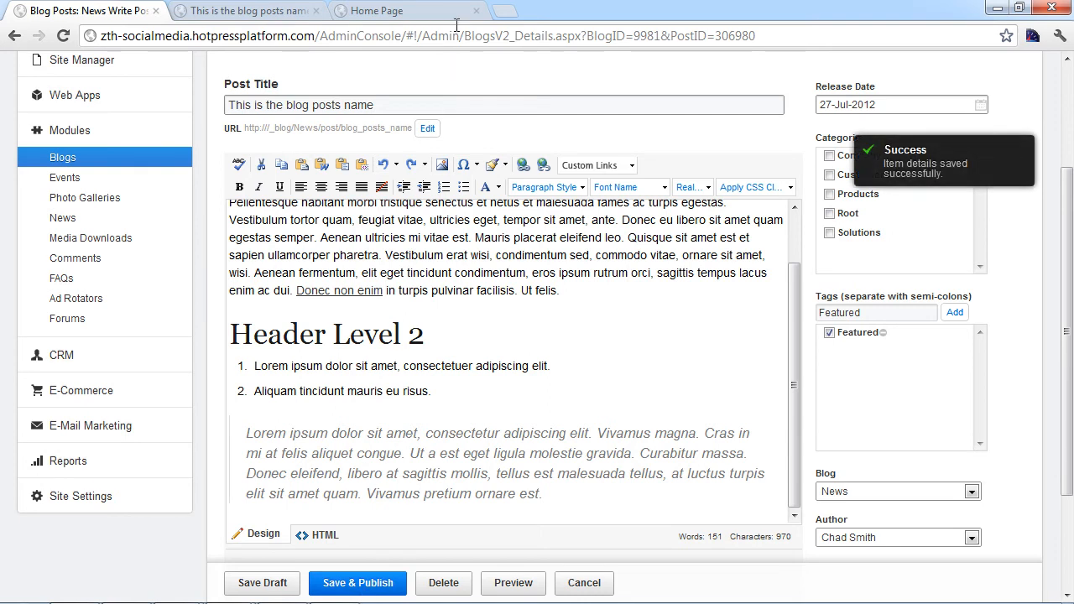
pyautogui.click(289, 11)
pyautogui.click(551, 41)
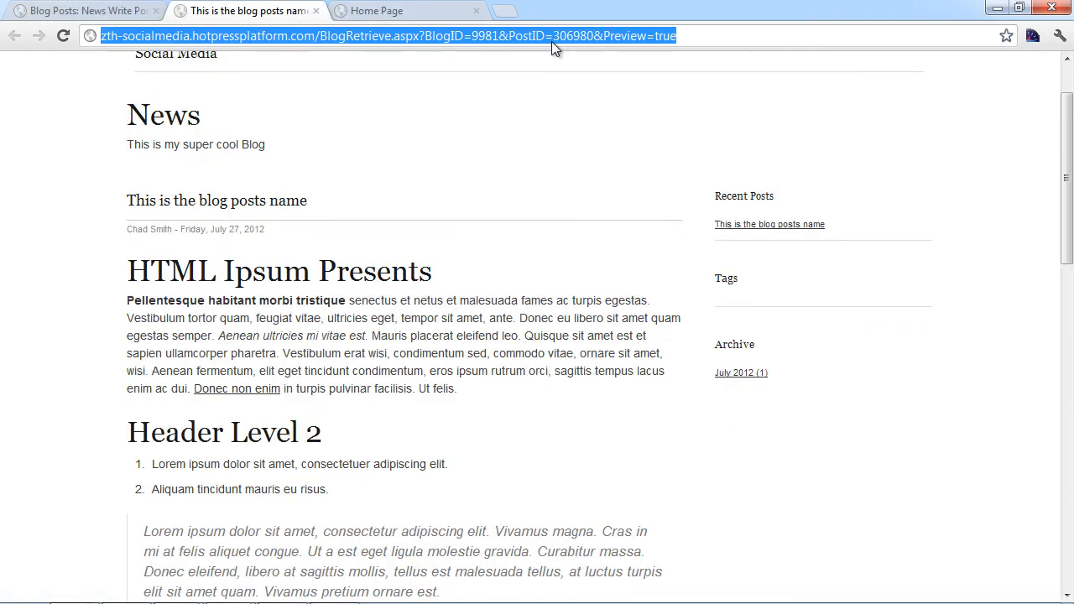
# Step: Reload the preview to confirm the Featured tag, then return to the browser admin
pyautogui.press('Return')
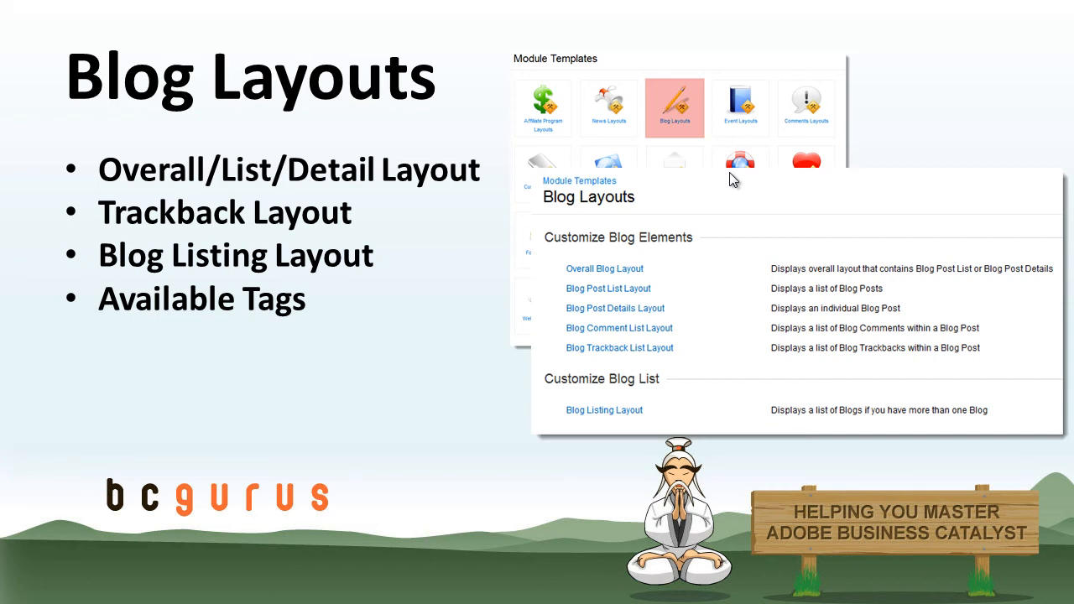
pyautogui.hotkey('alt', 'Tab')
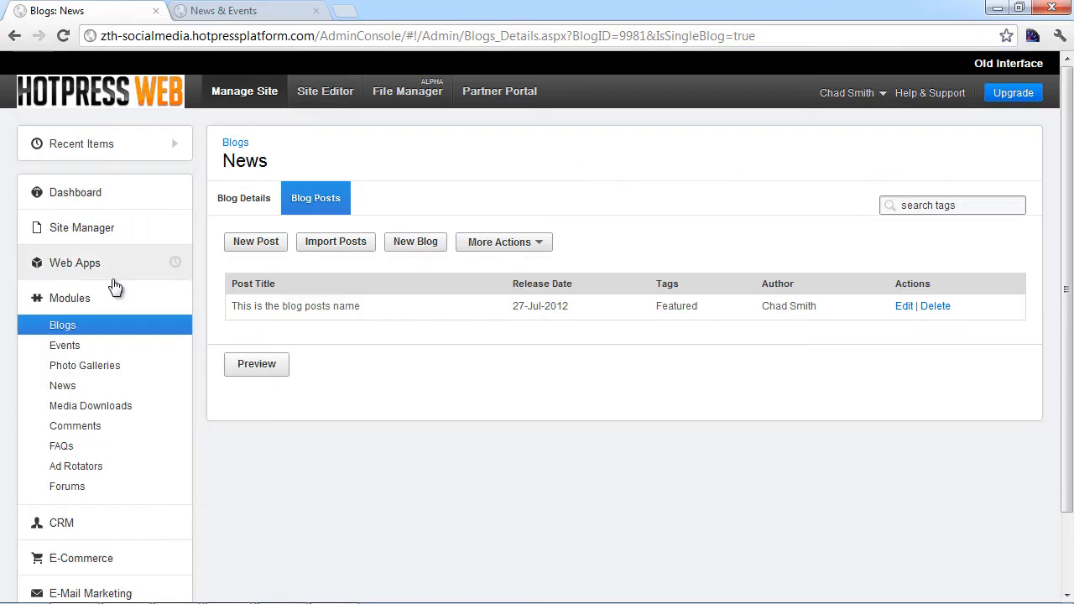
# Step: Go from the dashboard through the Blogs module to Site Manager's Module Templates page
pyautogui.click(90, 192)
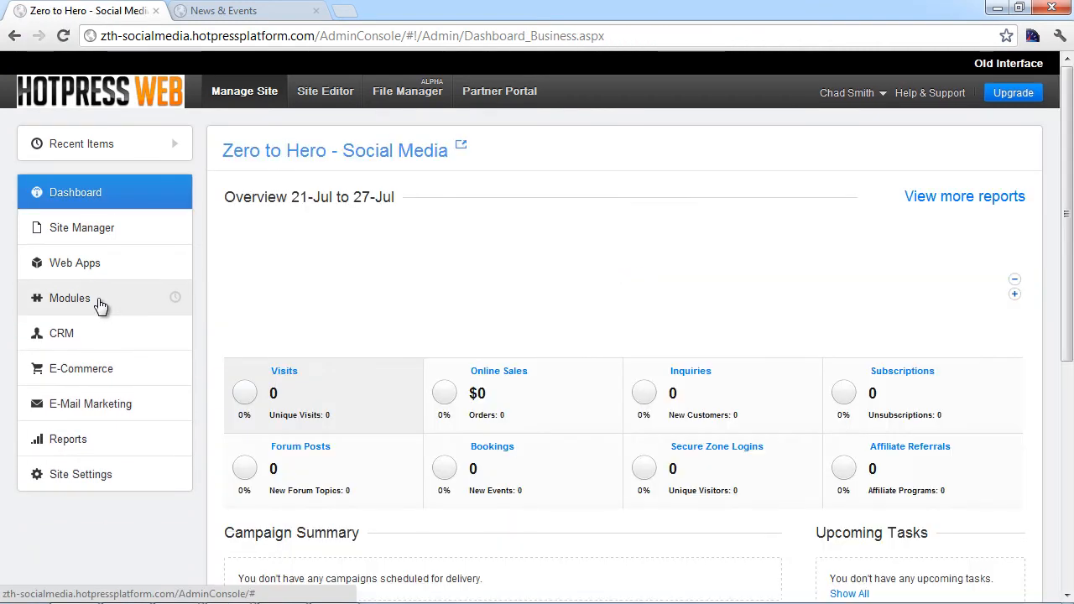
pyautogui.click(99, 302)
pyautogui.click(94, 327)
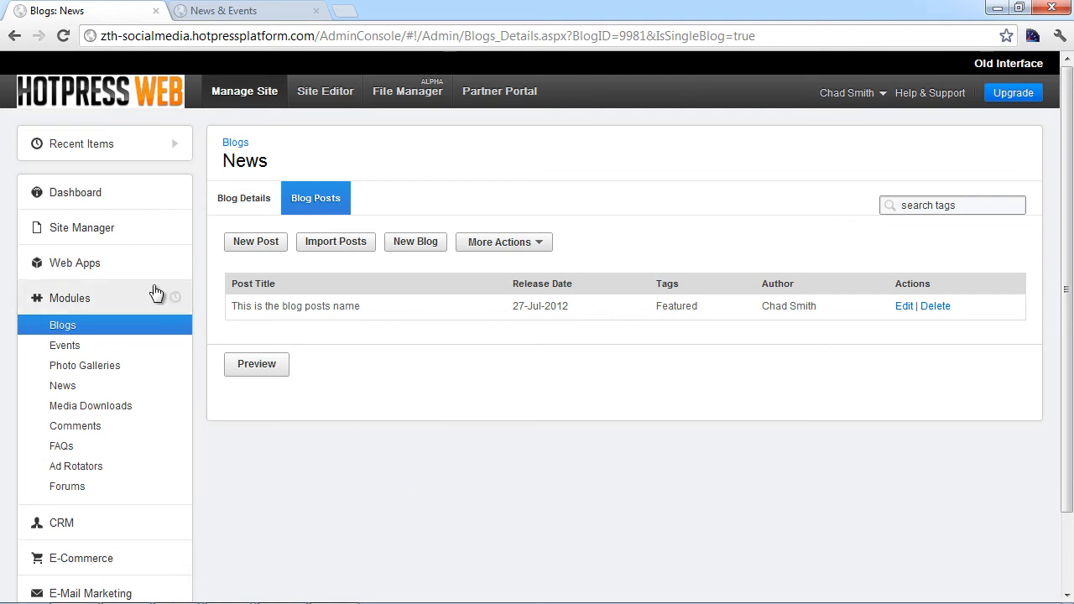
pyautogui.click(122, 231)
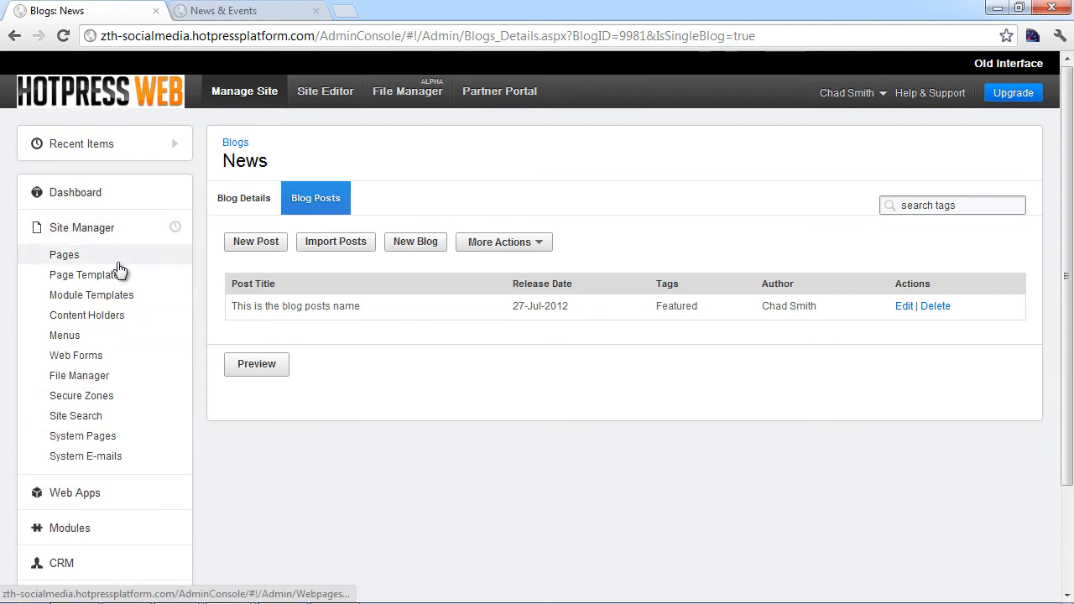
pyautogui.click(109, 295)
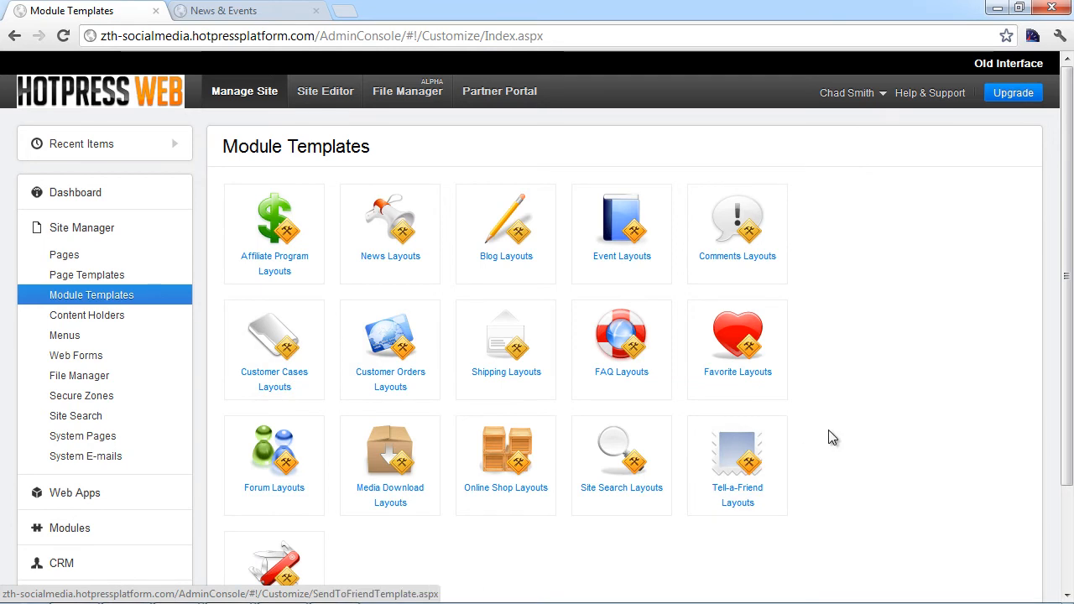
# Step: Open the Blog Layouts tile from Module Templates and switch to the live blog preview
pyautogui.scroll(-2, 887, 299)
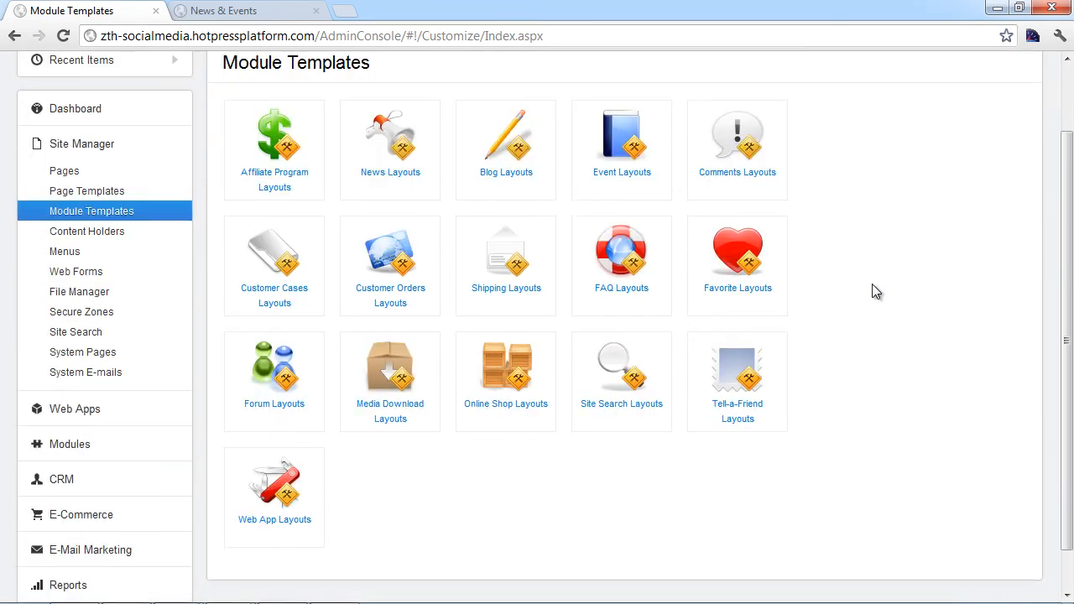
pyautogui.click(506, 139)
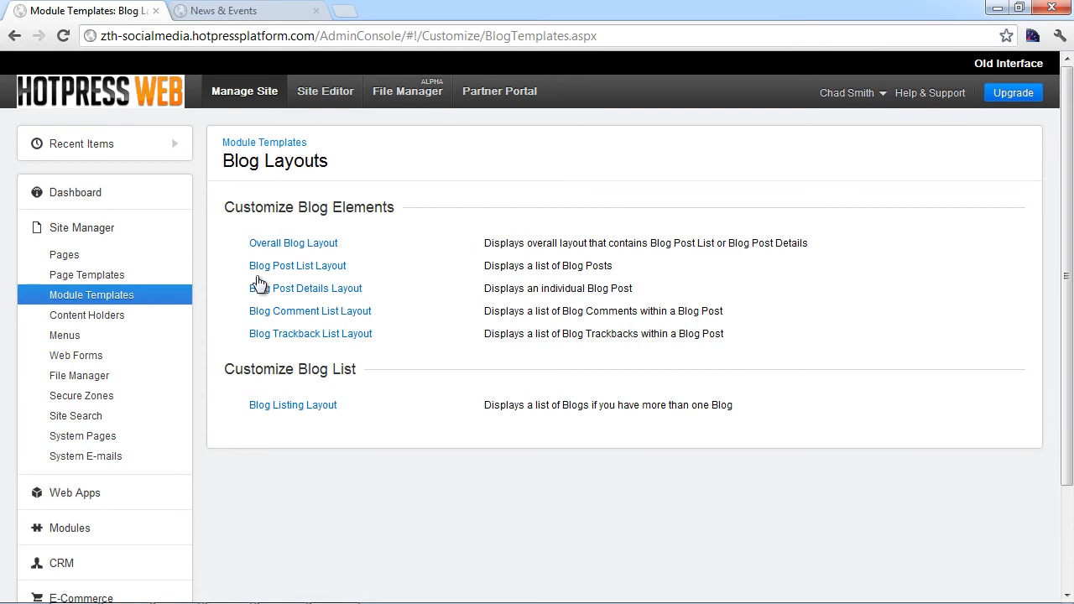
pyautogui.click(256, 10)
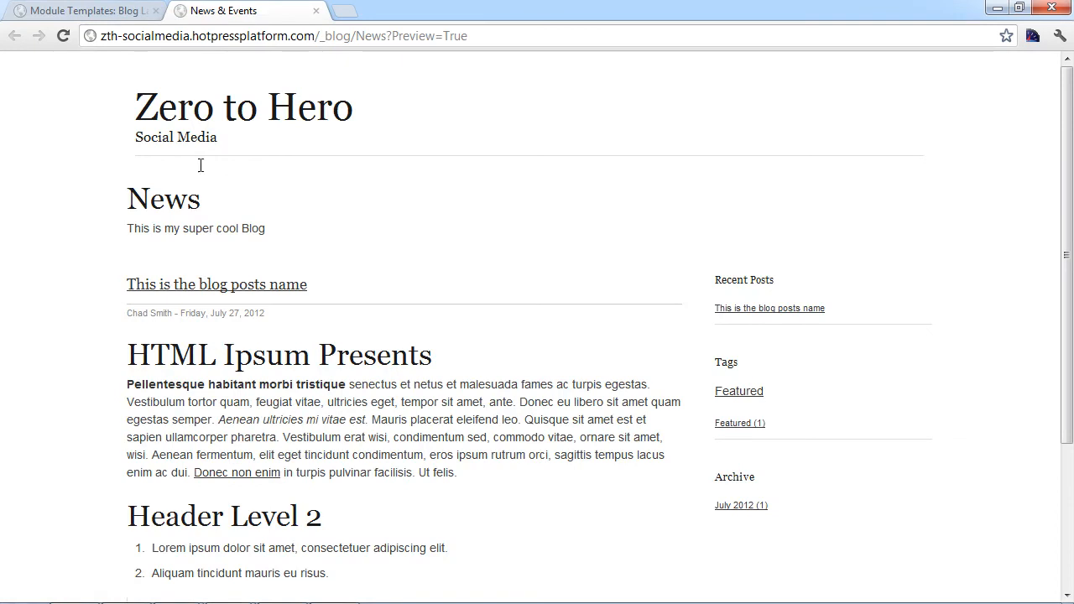
# Step: Restore the Overall Blog Layout to its original default template
pyautogui.click(115, 11)
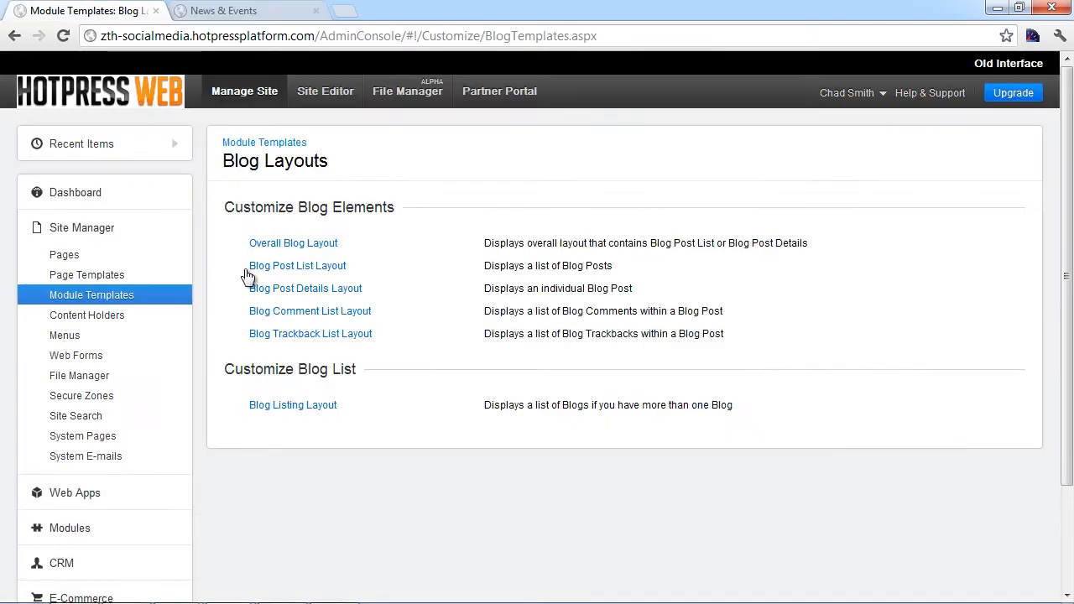
pyautogui.click(300, 243)
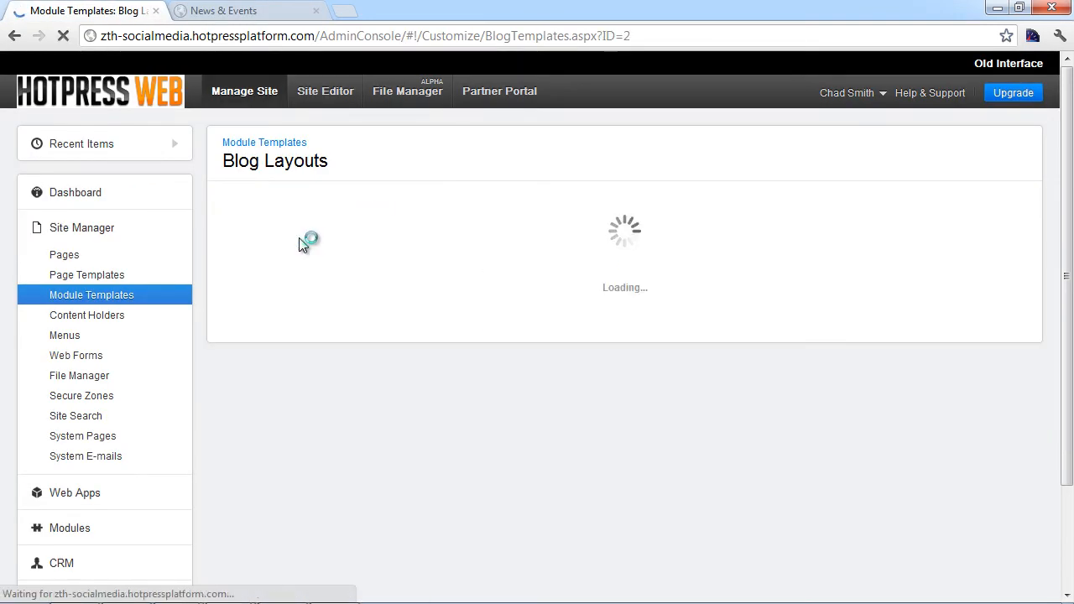
pyautogui.scroll(-3, 392, 486)
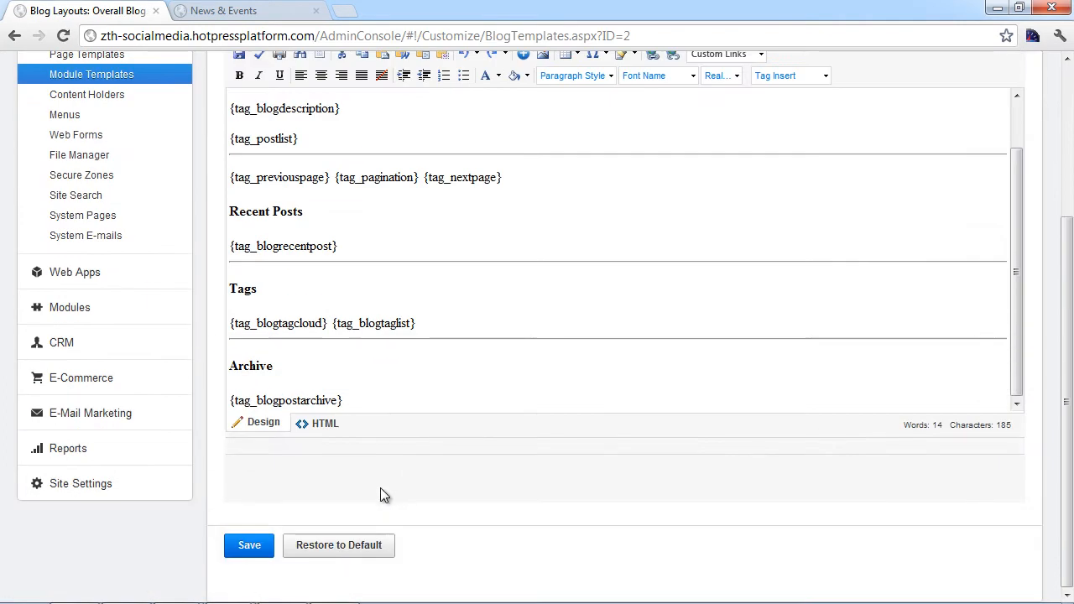
pyautogui.click(367, 551)
pyautogui.click(554, 330)
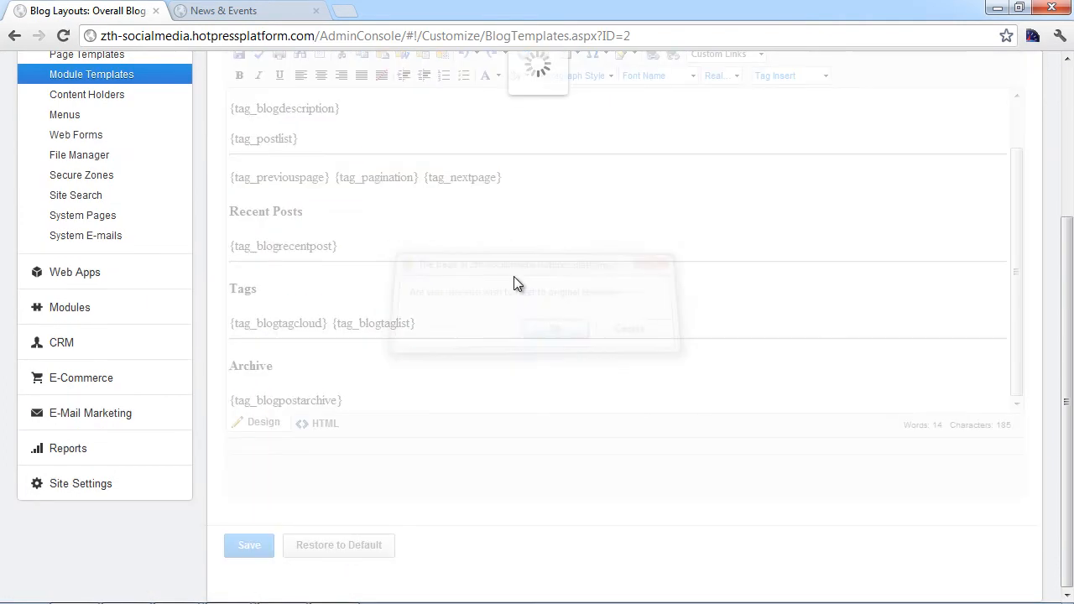
# Step: Reload the News & Events preview to see the reset layout
pyautogui.click(263, 14)
pyautogui.click(221, 33)
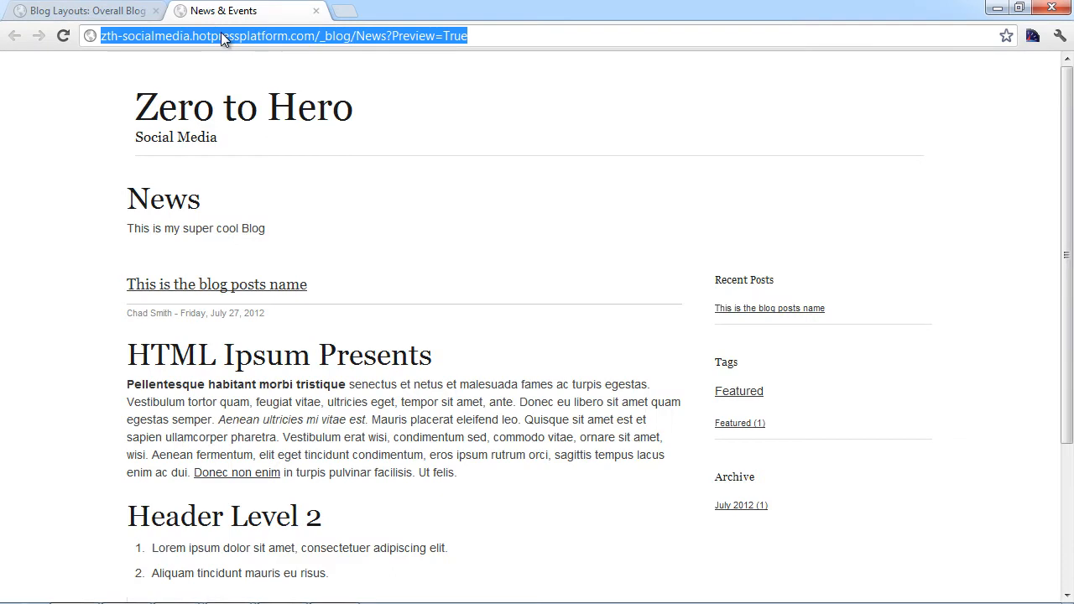
pyautogui.press('Return')
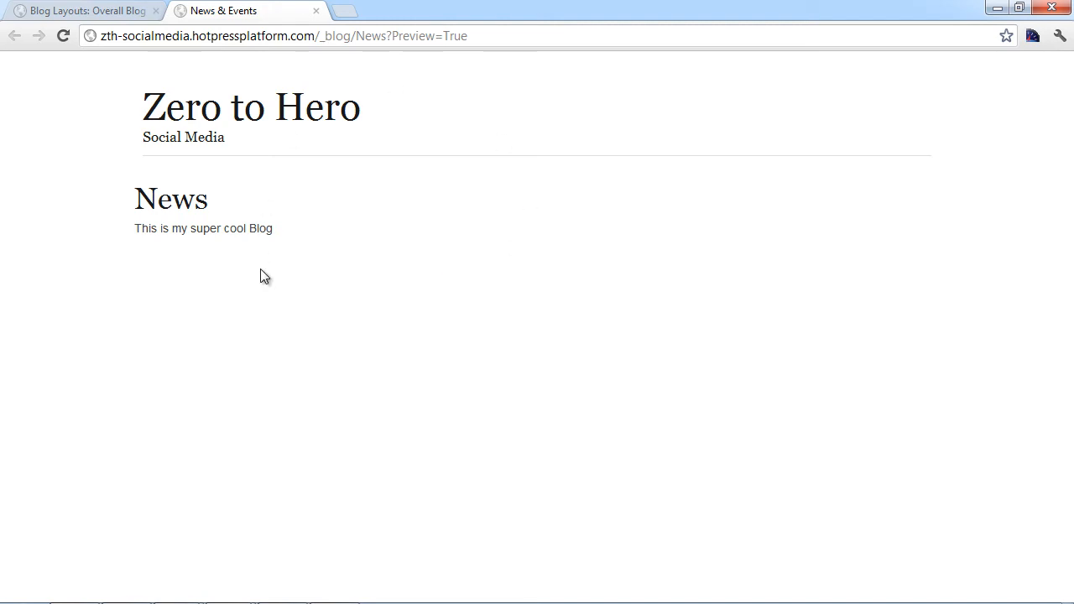
# Step: Inspect the preview in DevTools down to the 'wrapper clear' div inside the blog container
pyautogui.rightClick(240, 275)
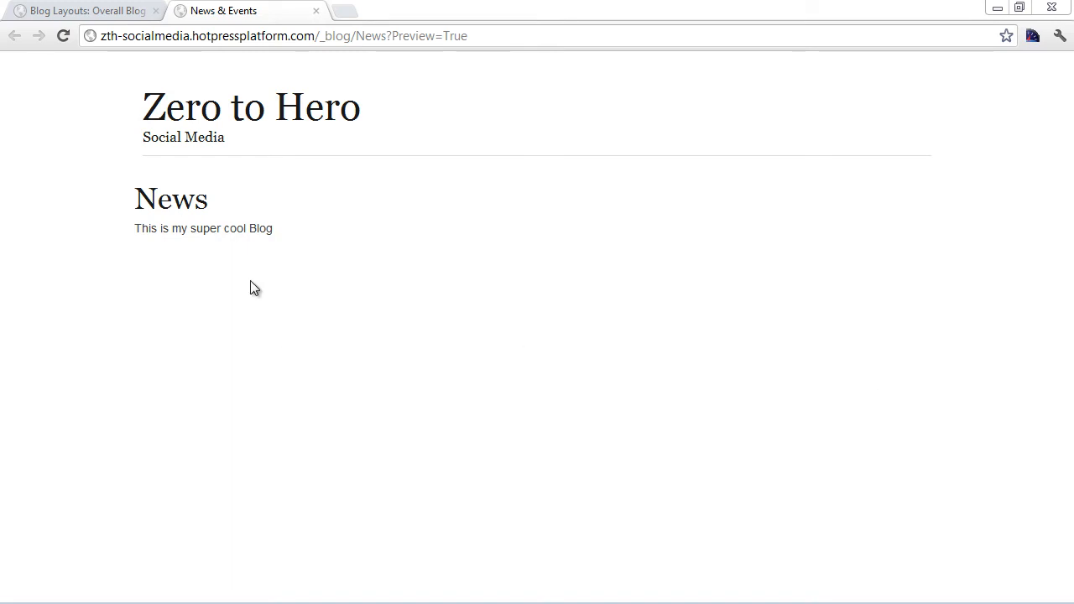
pyautogui.rightClick(208, 268)
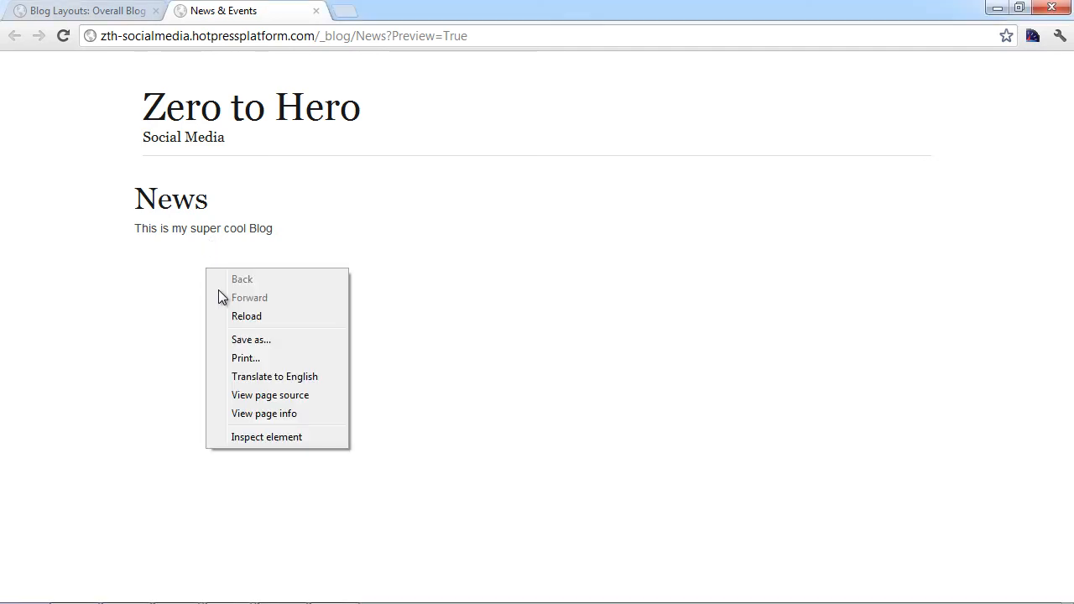
pyautogui.click(302, 443)
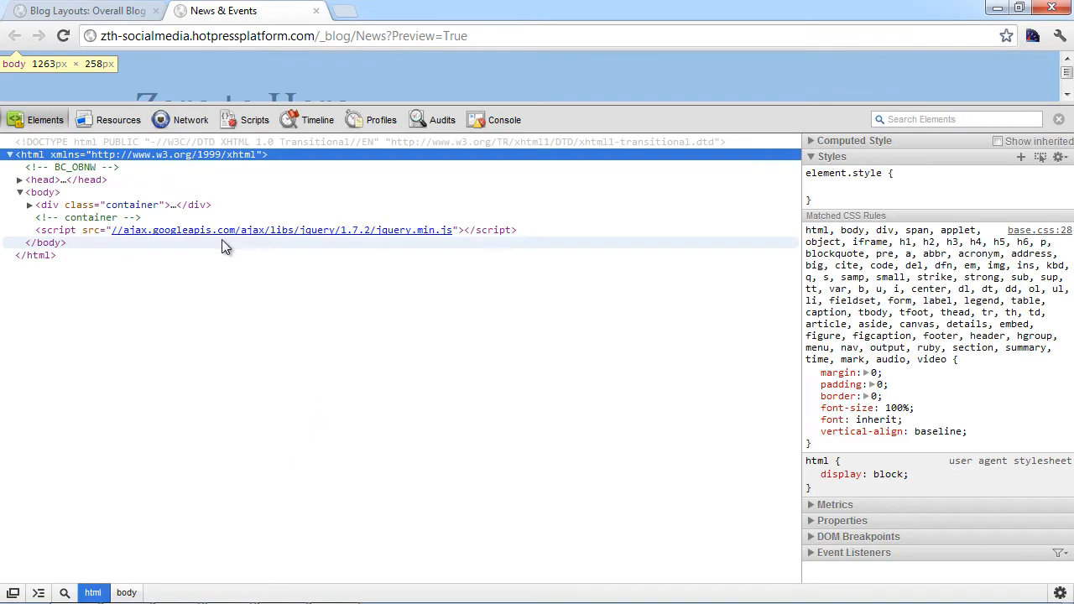
pyautogui.click(30, 205)
pyautogui.click(39, 230)
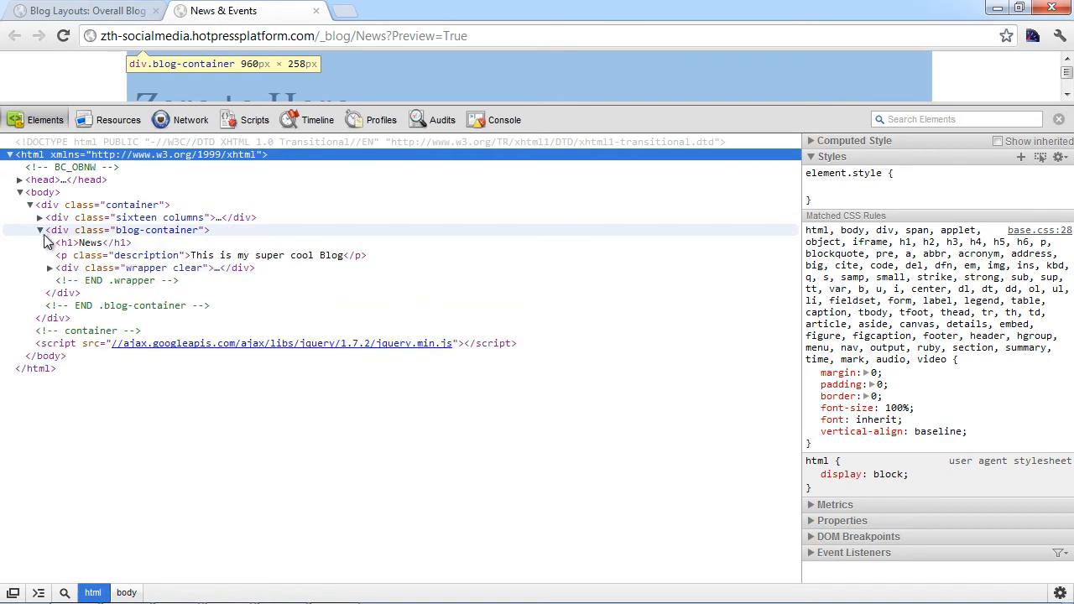
pyautogui.click(74, 268)
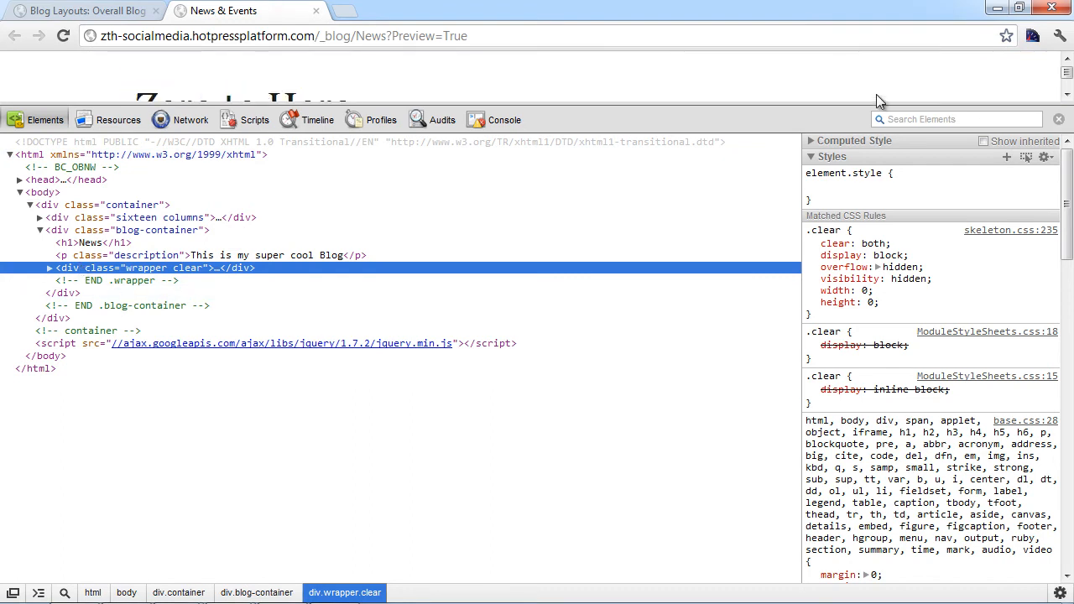
pyautogui.moveTo(792, 106); pyautogui.dragTo(727, 408)
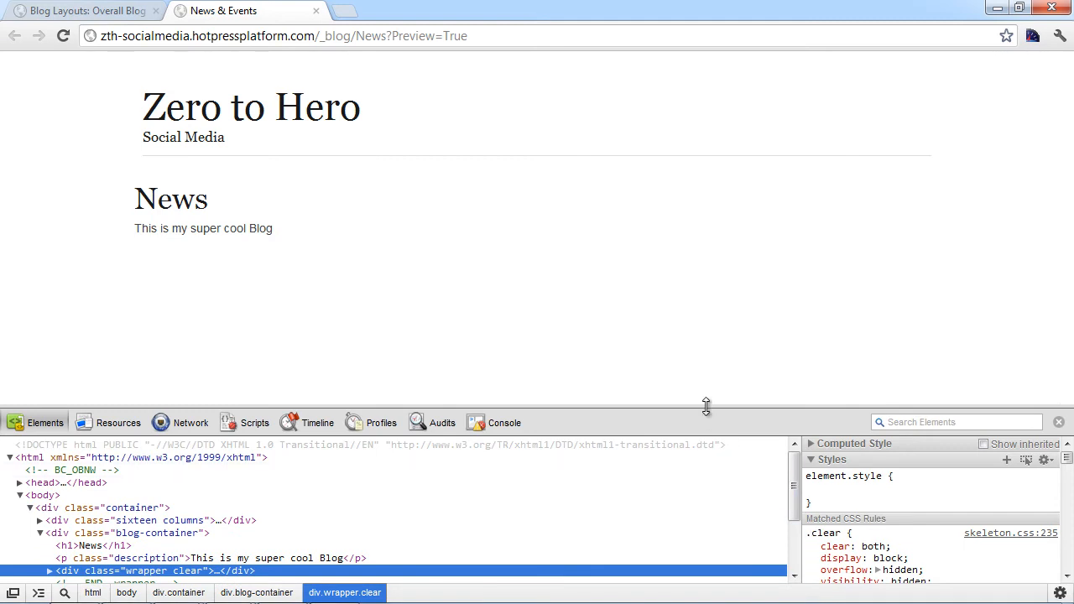
pyautogui.moveTo(706, 406); pyautogui.dragTo(704, 258)
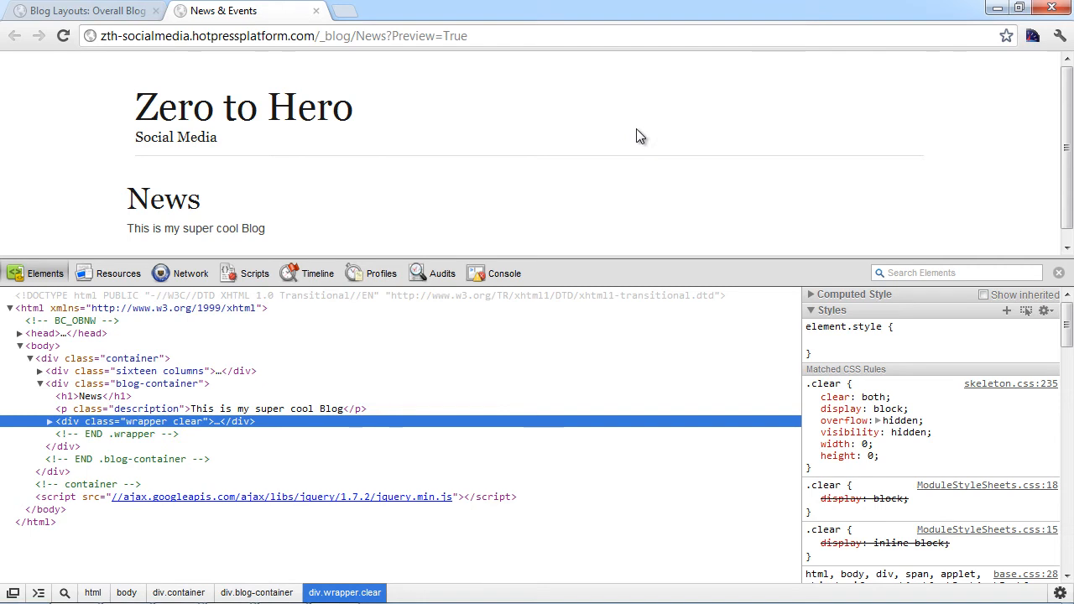
# Step: Remove the clear class so the div's class is just 'wrapper', then close DevTools
pyautogui.doubleClick(187, 422)
pyautogui.click(200, 420)
pyautogui.doubleClick(195, 423)
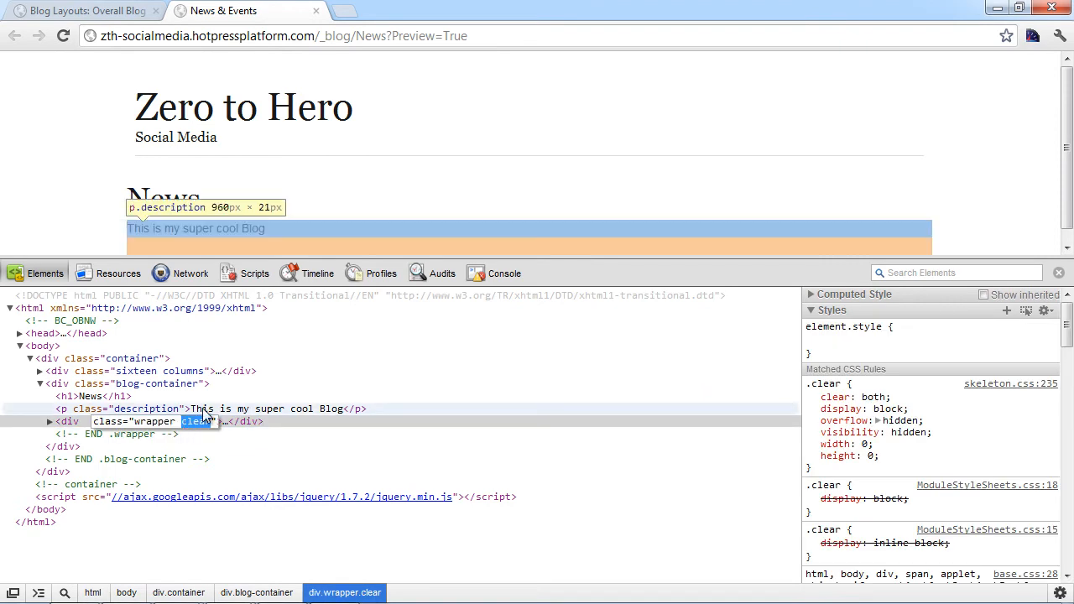
pyautogui.press('BackSpace')
pyautogui.press('BackSpace')
pyautogui.press('Return')
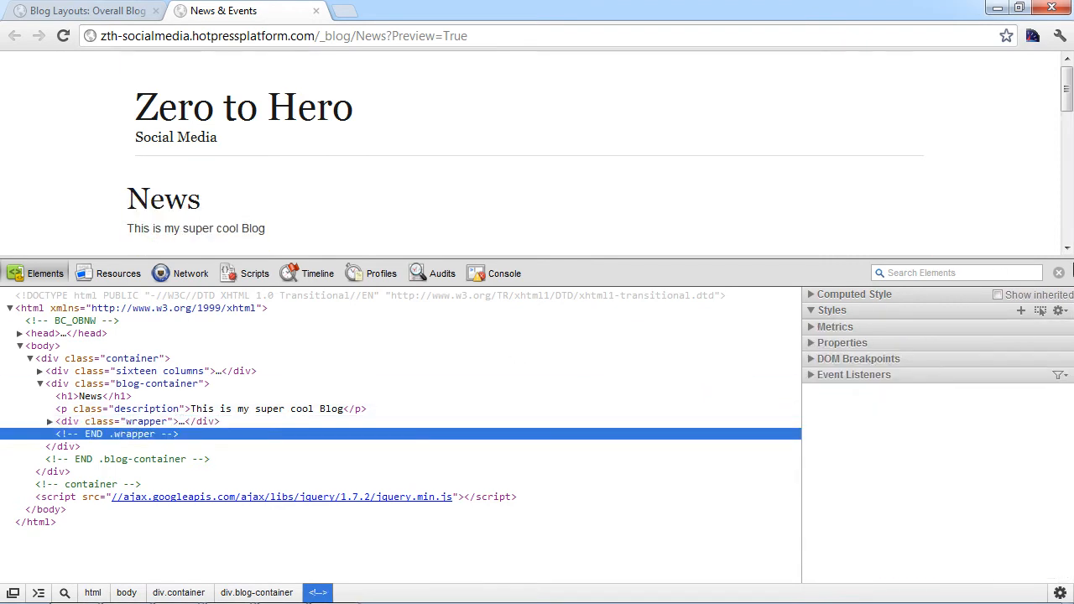
pyautogui.click(1059, 274)
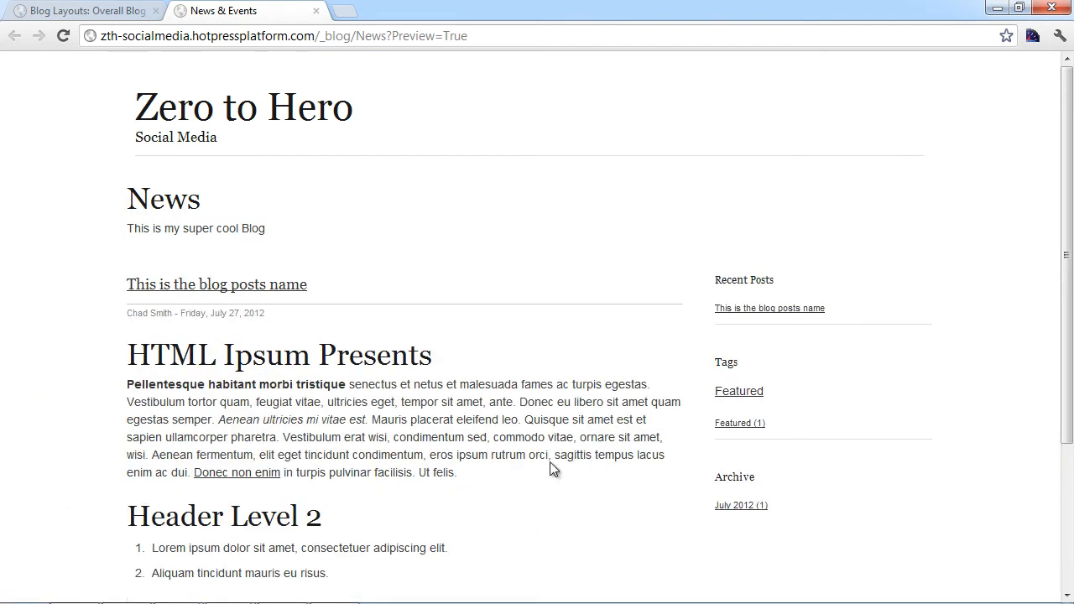
# Step: In the Overall Blog Layout HTML, change the wrapper div's class="wrapper clear" to just "wrapper"
pyautogui.click(139, 9)
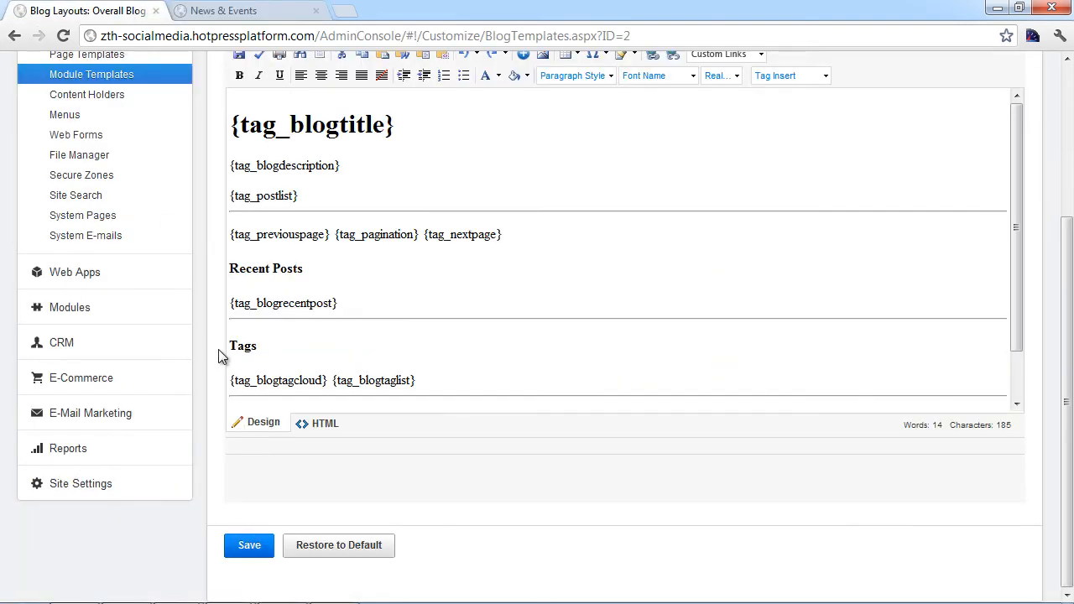
pyautogui.scroll(3, 442, 260)
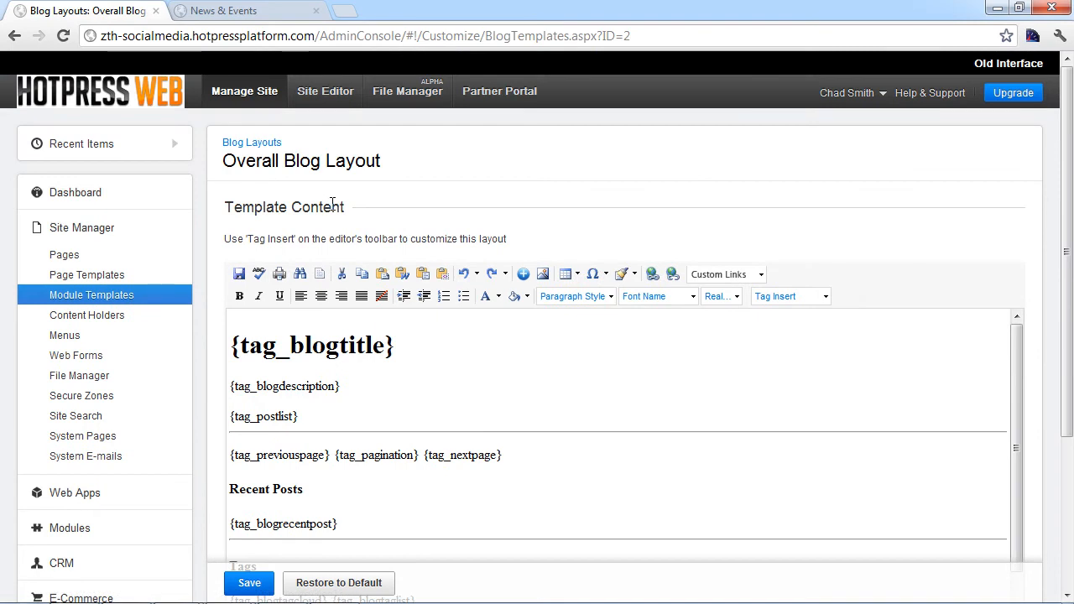
pyautogui.scroll(-2, 333, 205)
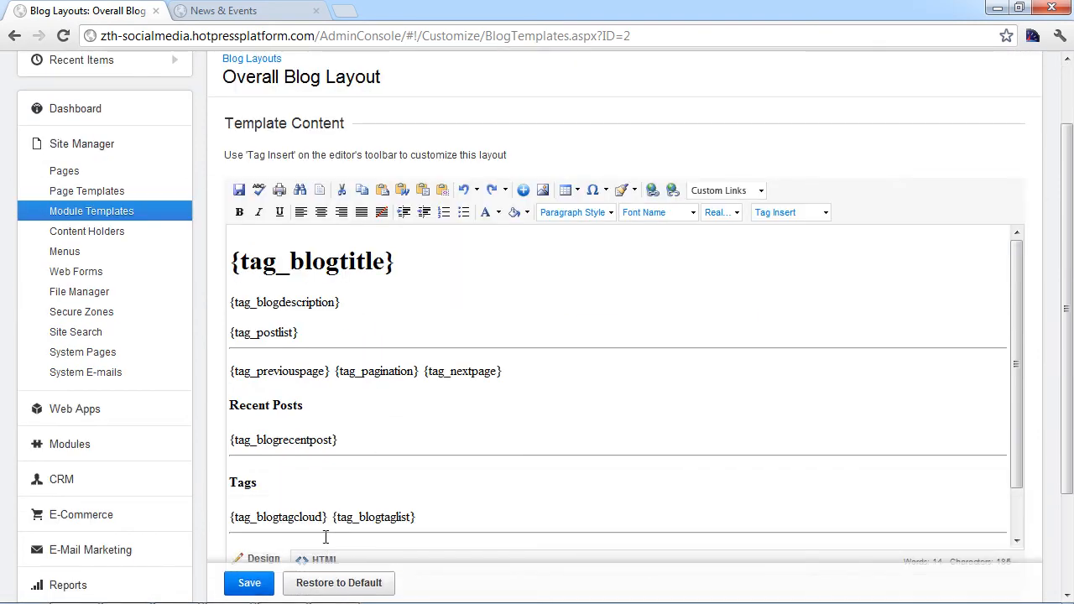
pyautogui.scroll(-1, 326, 542)
pyautogui.scroll(-2, 322, 524)
pyautogui.click(321, 425)
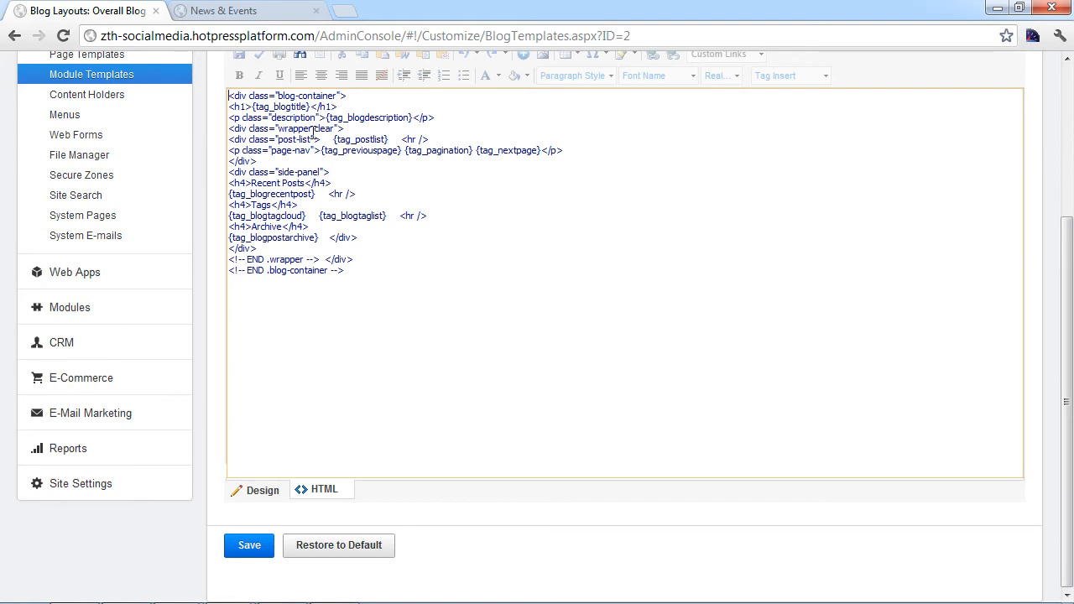
pyautogui.press('Delete')
pyautogui.press('Delete')
pyautogui.press('Delete')
pyautogui.press('Delete')
pyautogui.press('Delete')
pyautogui.press('Delete')
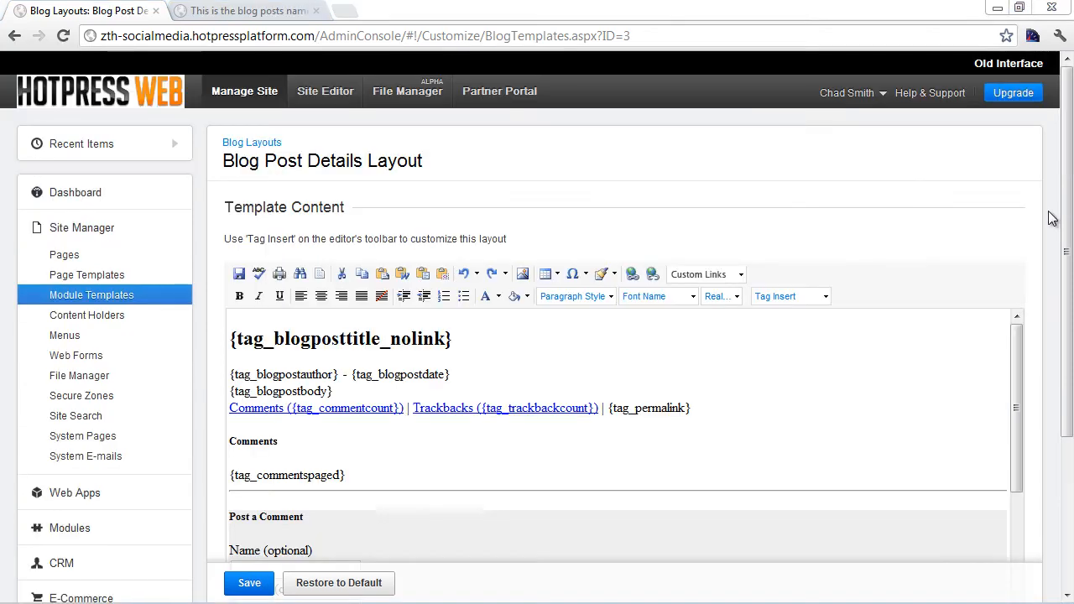
pyautogui.click(1053, 218)
pyautogui.press('F5')
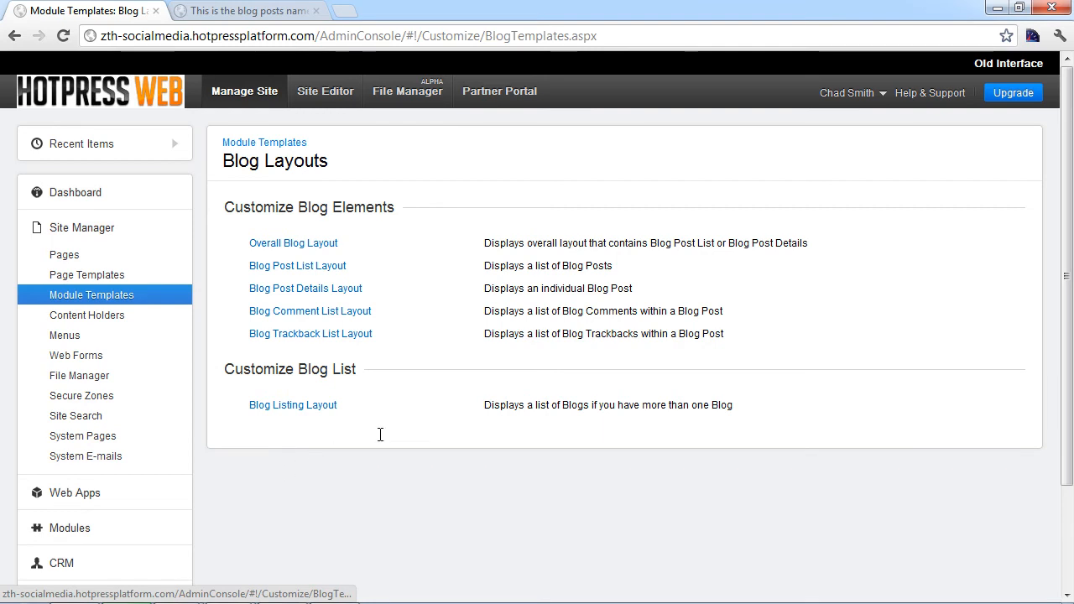
# Step: Browse the Overall Blog Layout's Tag Insert list without inserting anything, then return to Blog Layouts
pyautogui.click(330, 265)
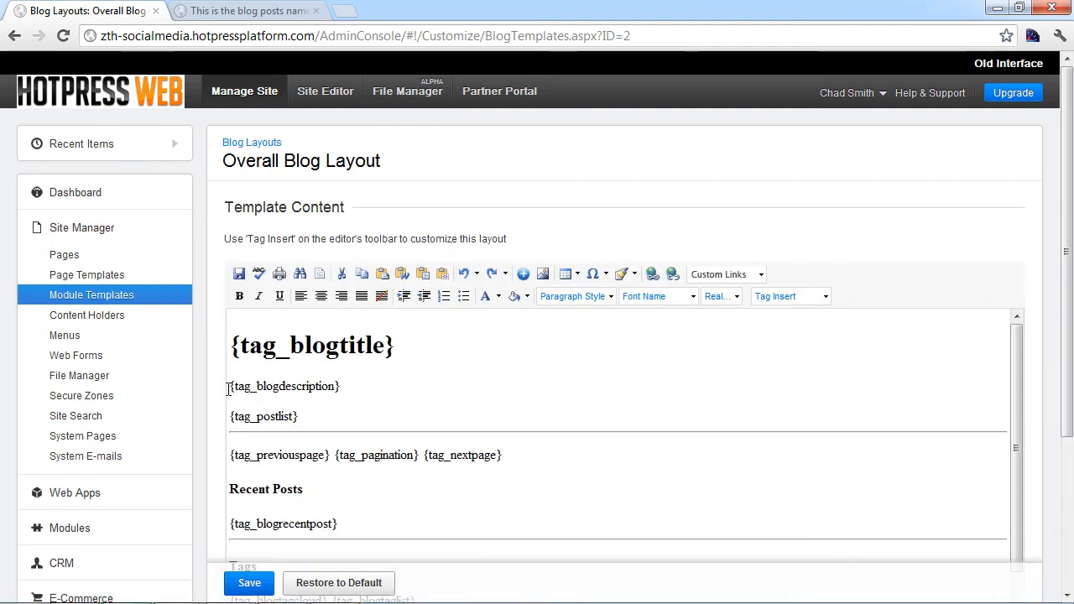
pyautogui.scroll(-1, 250, 382)
pyautogui.click(825, 213)
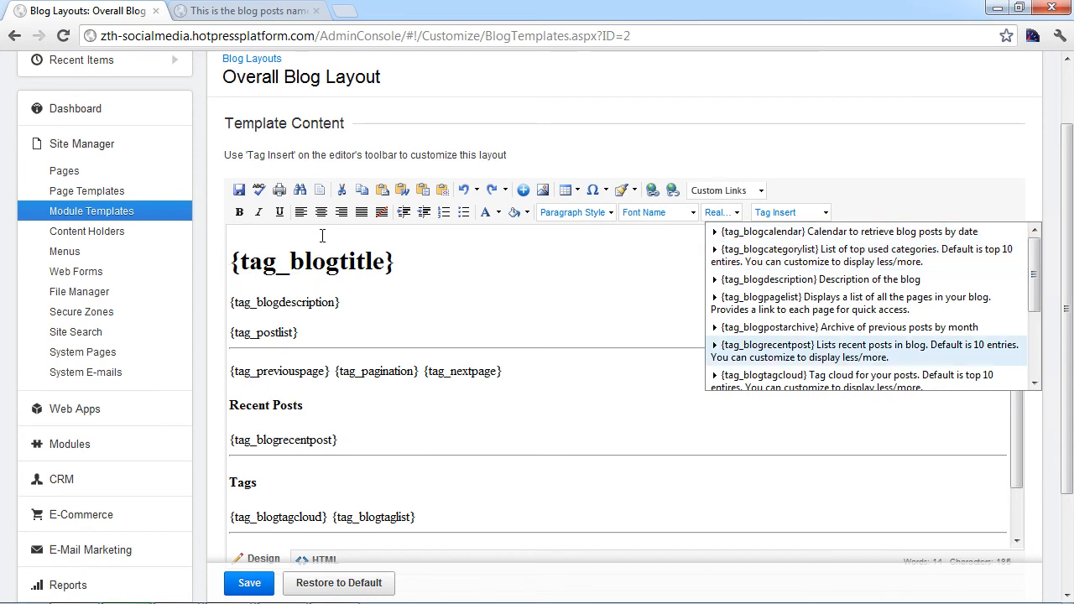
pyautogui.moveTo(1034, 294); pyautogui.dragTo(1034, 357)
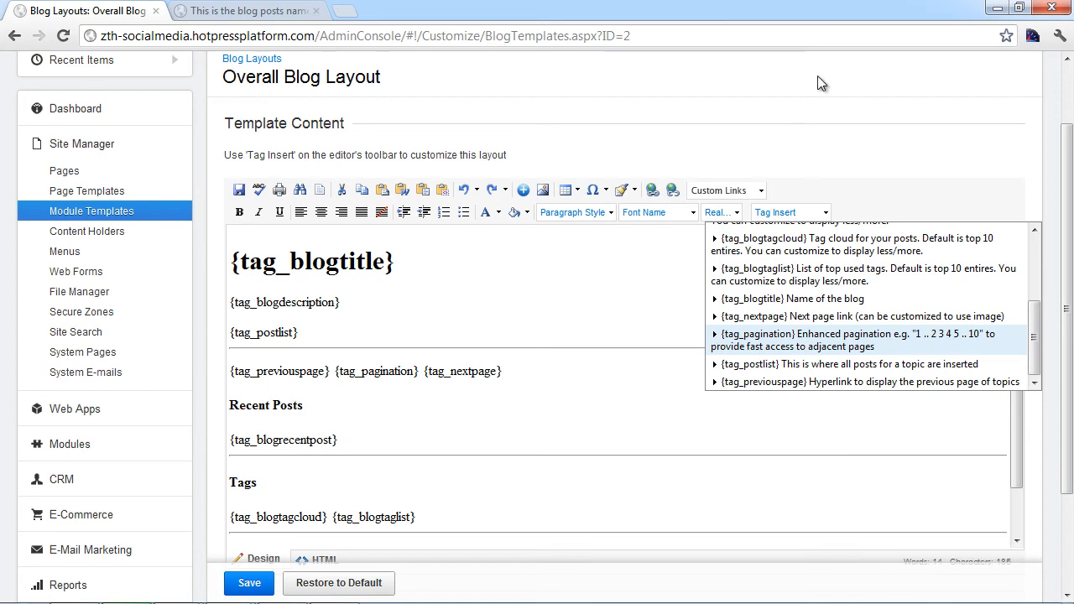
pyautogui.scroll(-1, 802, 256)
pyautogui.scroll(1, 803, 256)
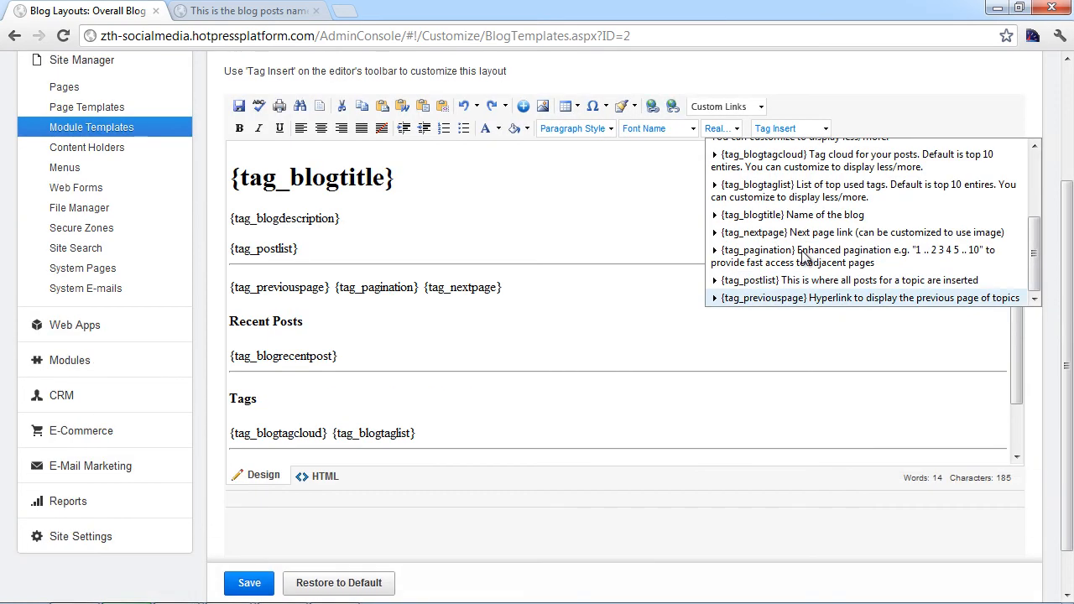
pyautogui.scroll(3, 803, 256)
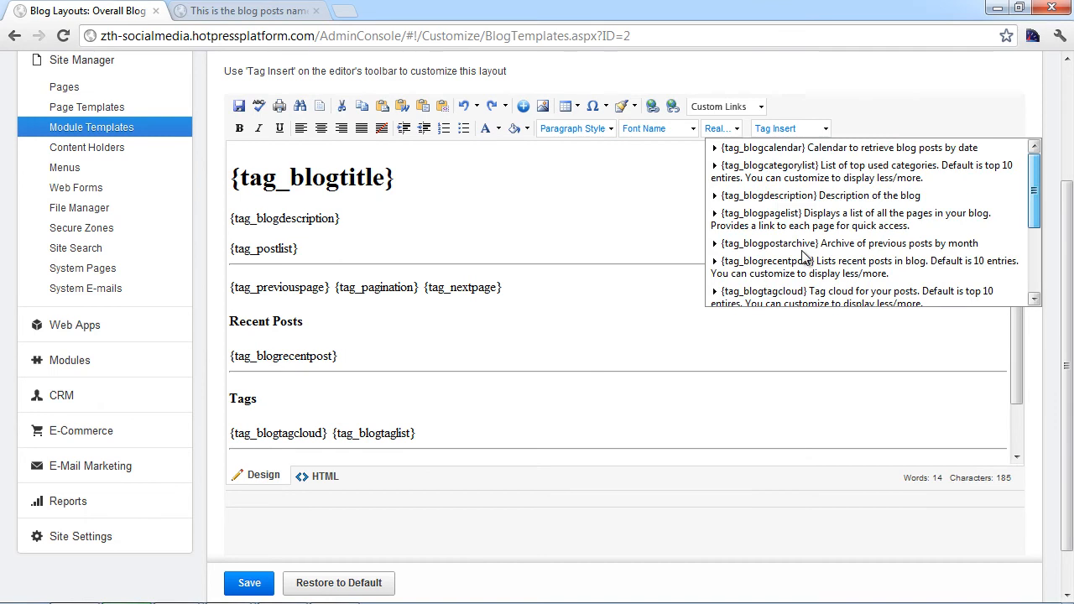
pyautogui.click(941, 198)
pyautogui.scroll(1, 942, 198)
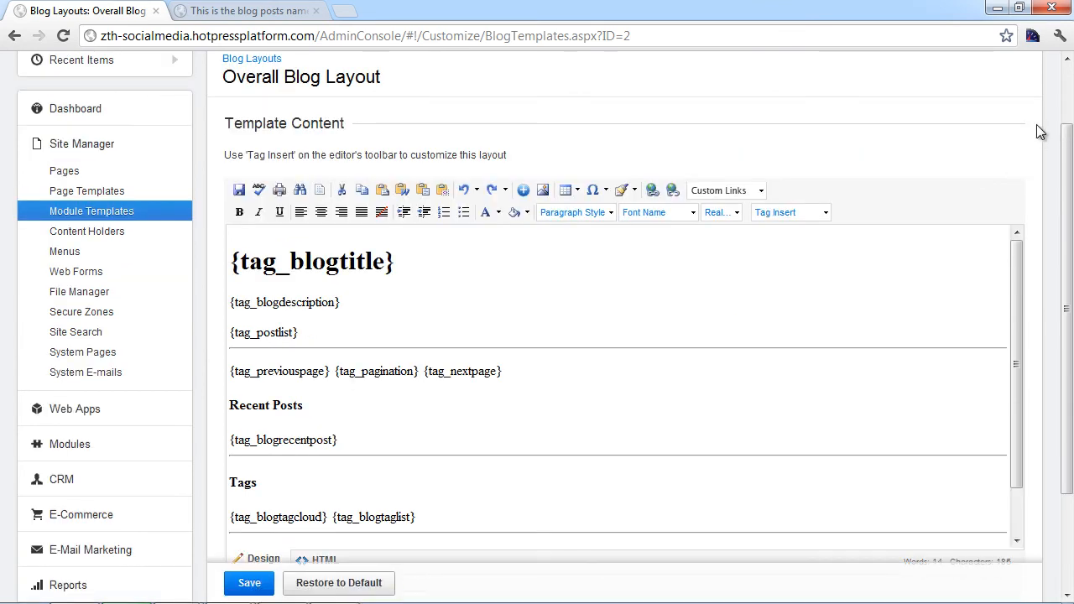
pyautogui.hotkey('alt', 'Left')
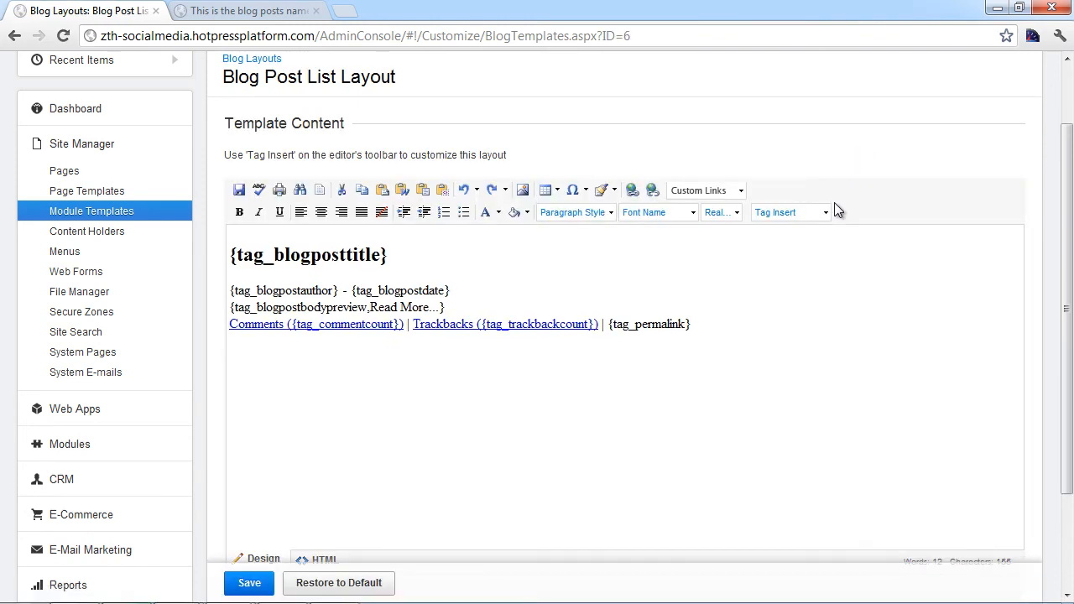
# Step: Scroll the Blog Post List Layout's Tag Insert list to the author picture tags, then view the live post
pyautogui.click(835, 206)
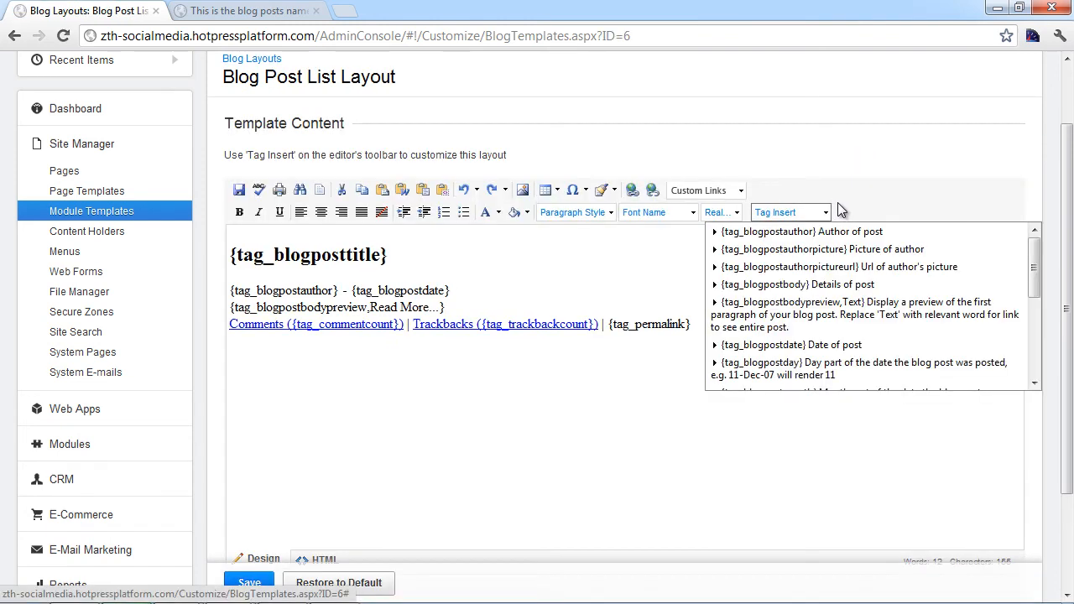
pyautogui.scroll(-4, 910, 285)
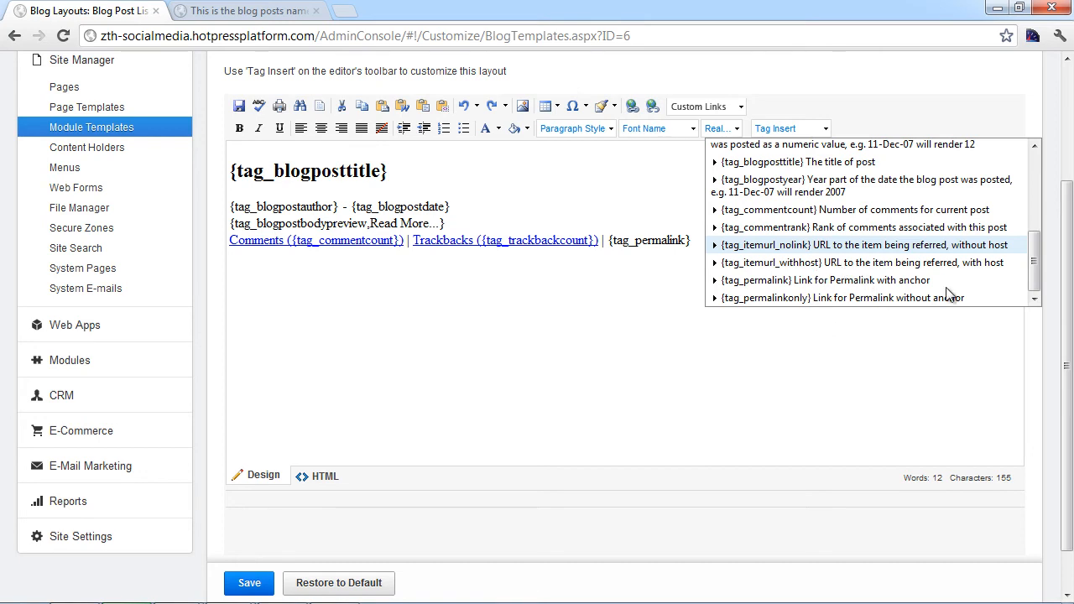
pyautogui.hotkey('ctrl', 'Tab')
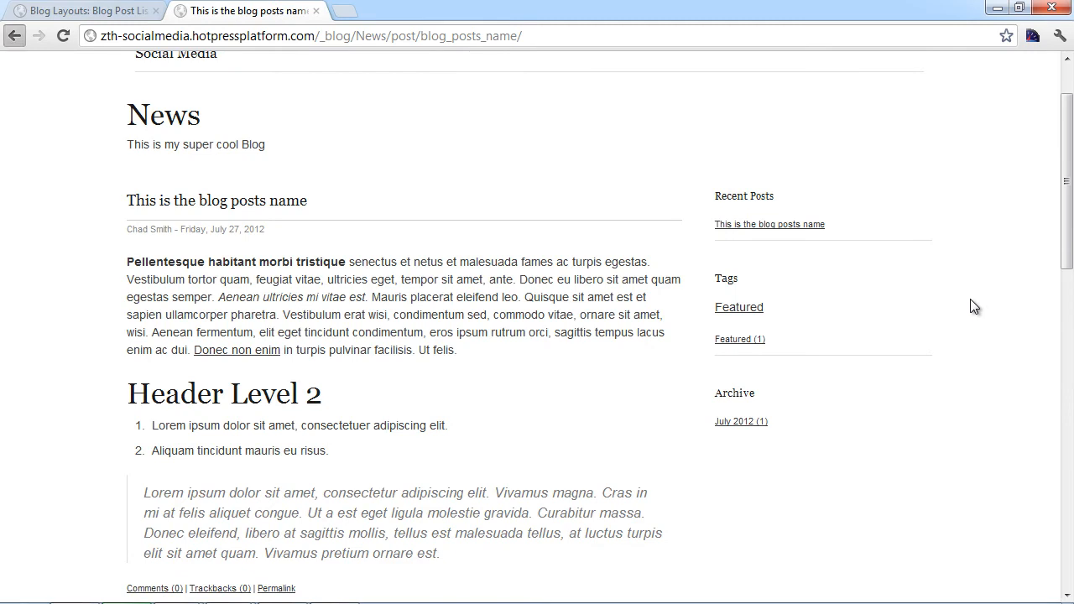
# Step: Go back to the live News post listing, then return to the Blog Post List Layout editor
pyautogui.hotkey('alt', 'Left')
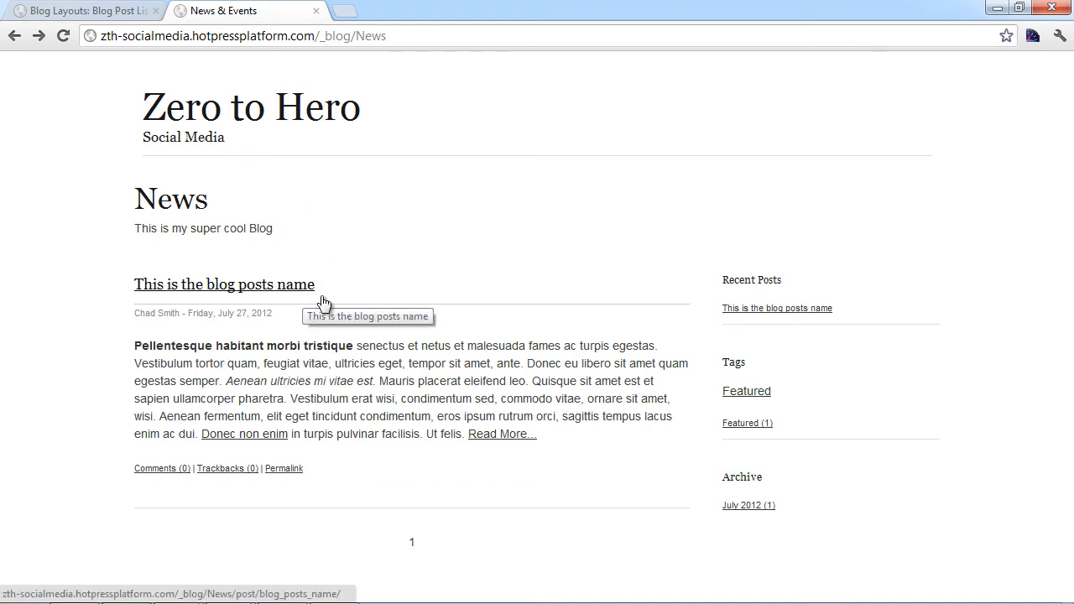
pyautogui.hotkey('ctrl', 'Tab')
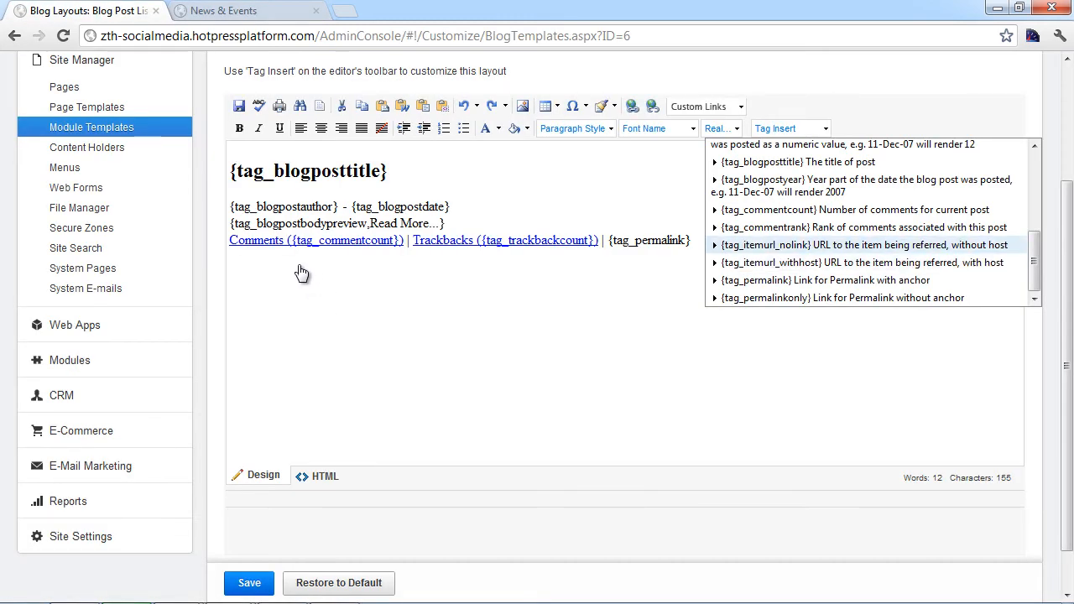
# Step: Step through the tag_itemurl entries in Tag Insert, close the list unchanged, and reload Blog Layouts
pyautogui.press('Down')
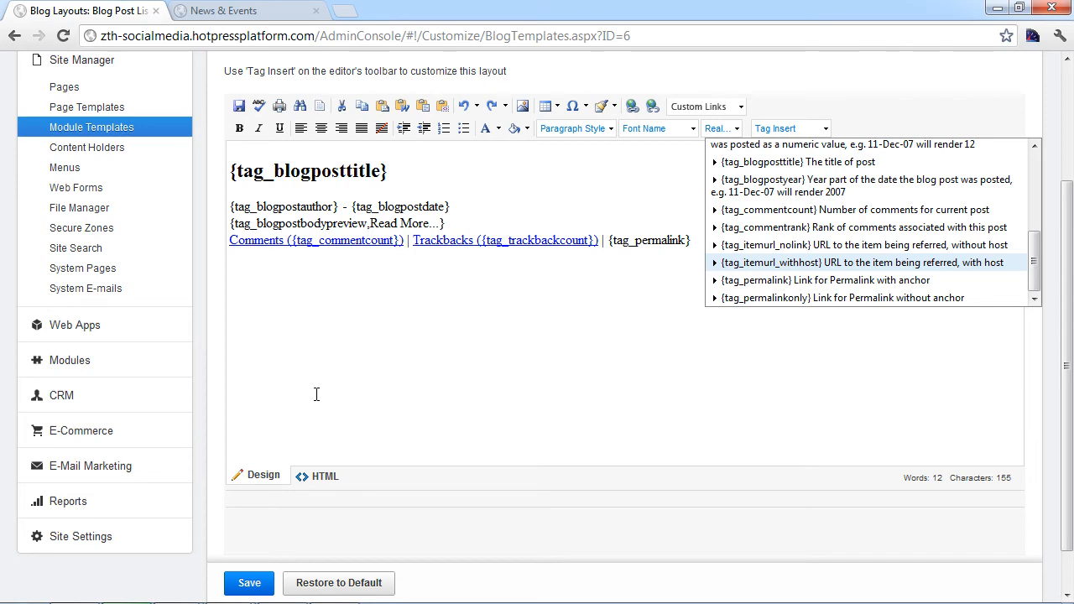
pyautogui.press('Up')
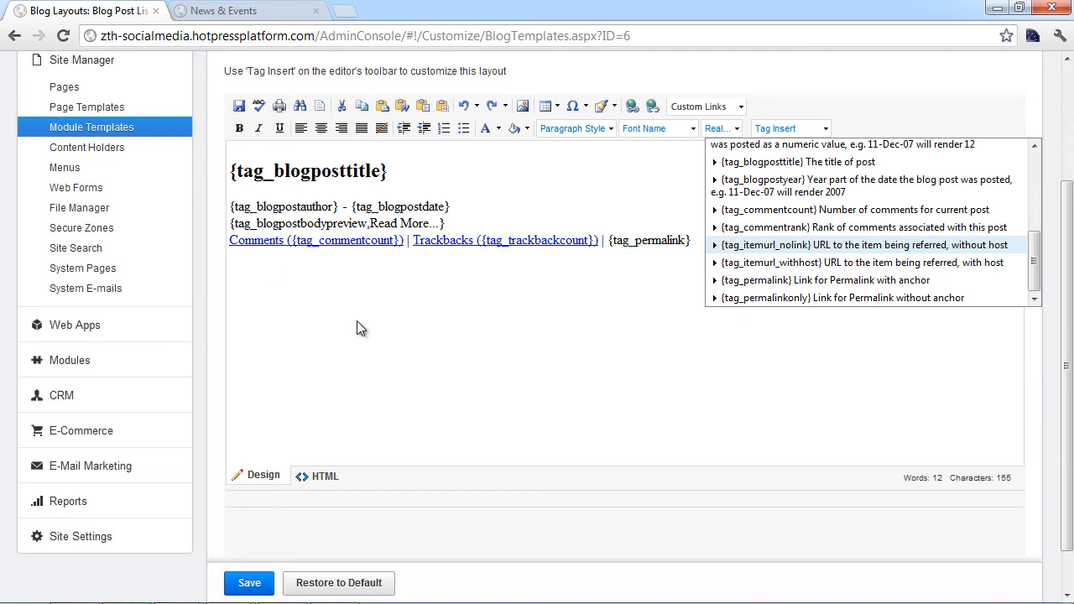
pyautogui.click(16, 37)
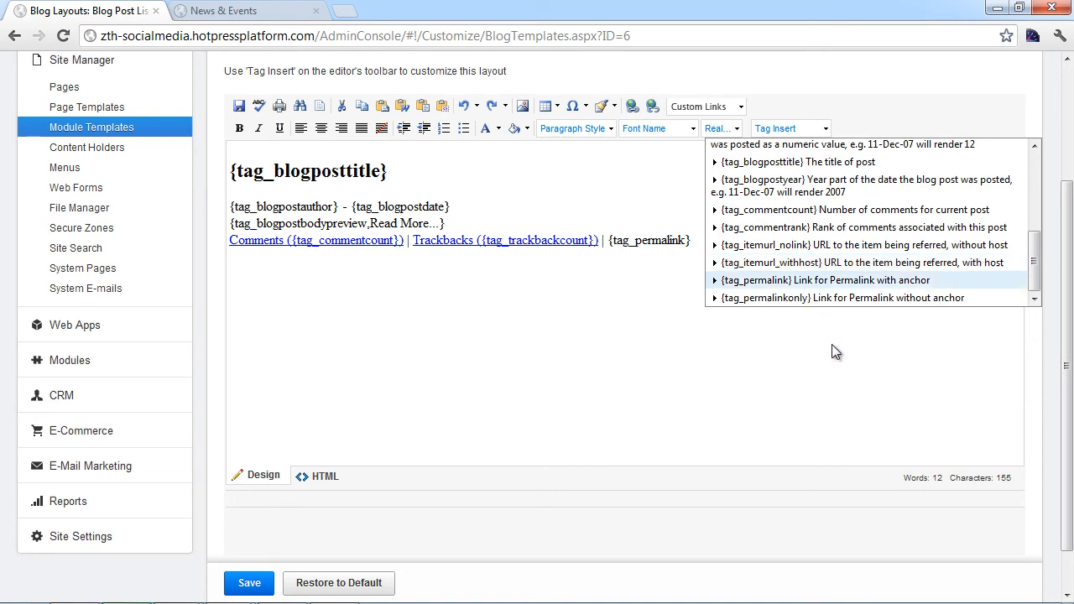
pyautogui.click(864, 349)
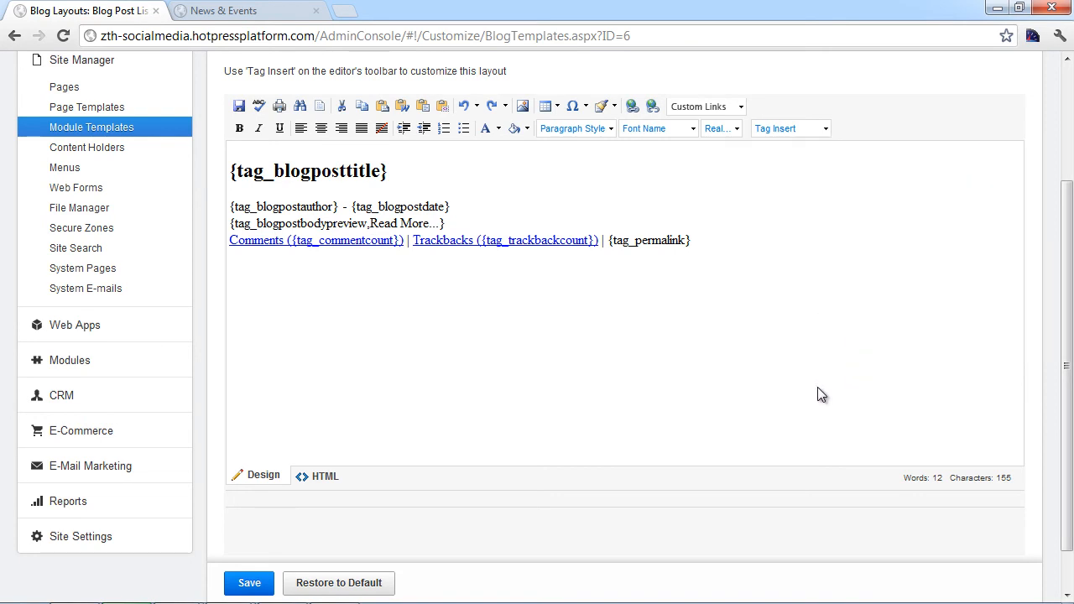
pyautogui.scroll(3, 801, 393)
pyautogui.press('F5')
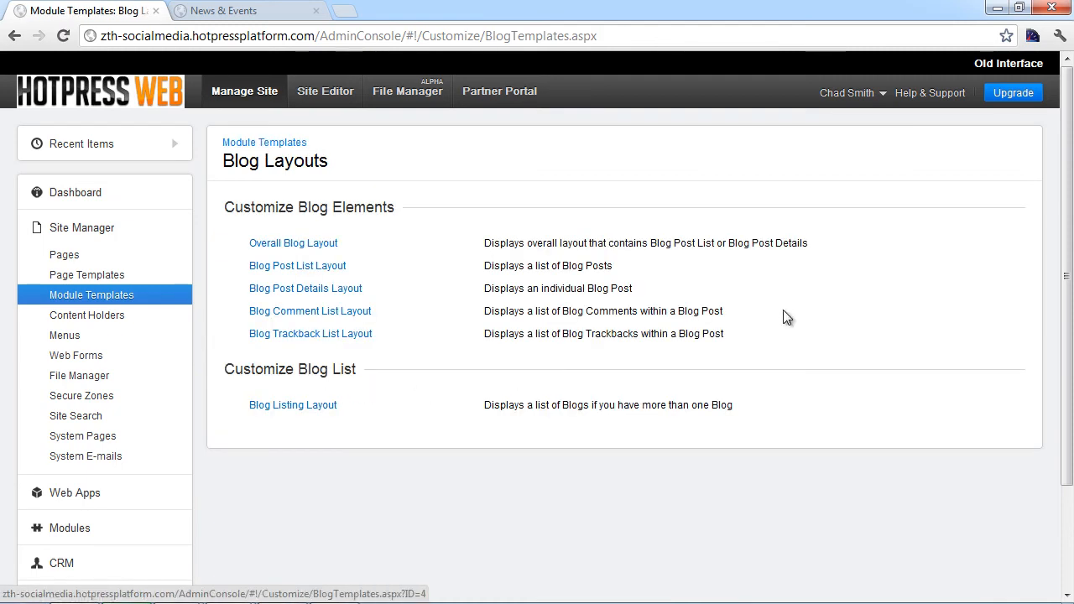
# Step: Glance at the Blog Comment List Layout, then open the live News post and scroll to its Comments section
pyautogui.click(309, 312)
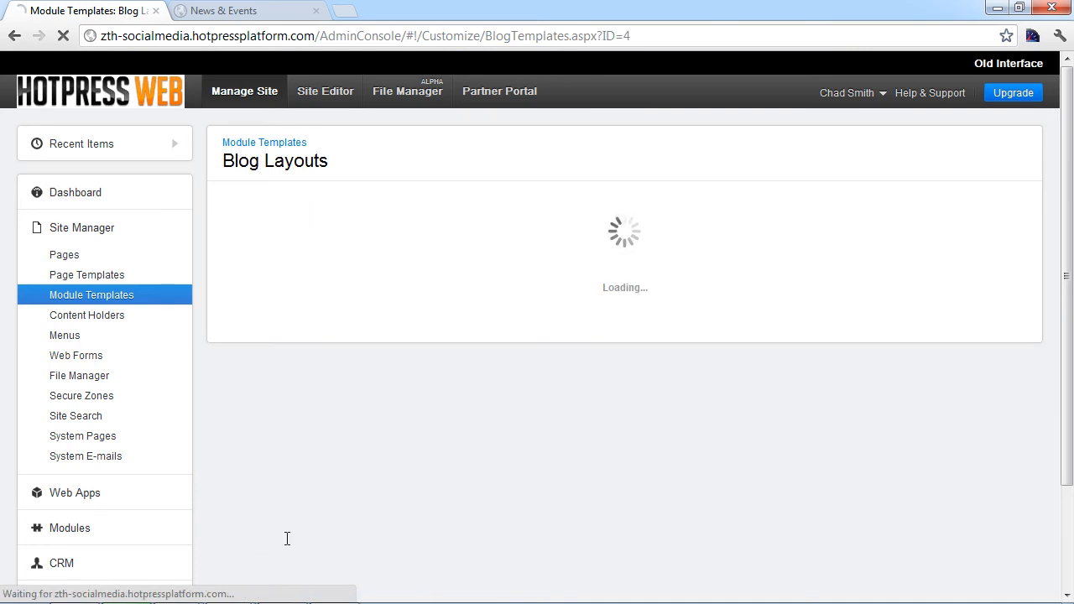
pyautogui.scroll(-1, 312, 560)
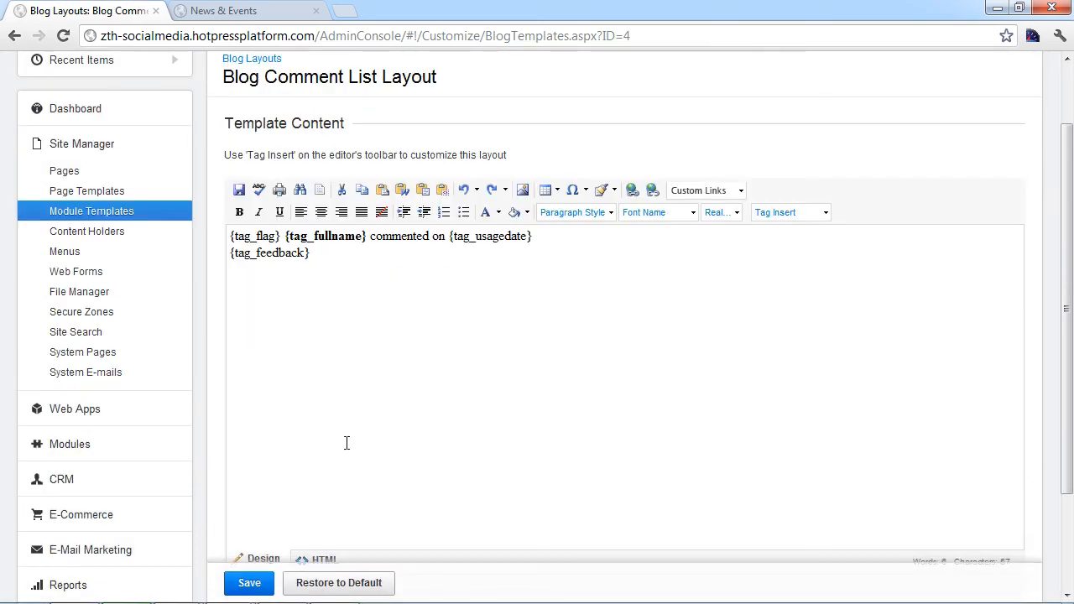
pyautogui.hotkey('ctrl', 'Tab')
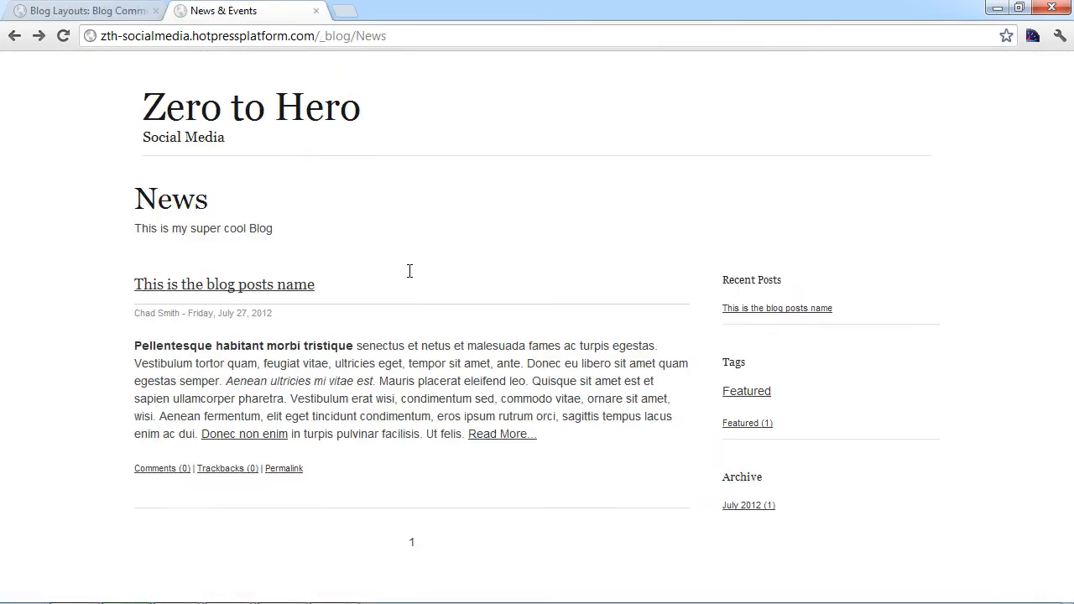
pyautogui.click(290, 282)
pyautogui.scroll(-8, 299, 264)
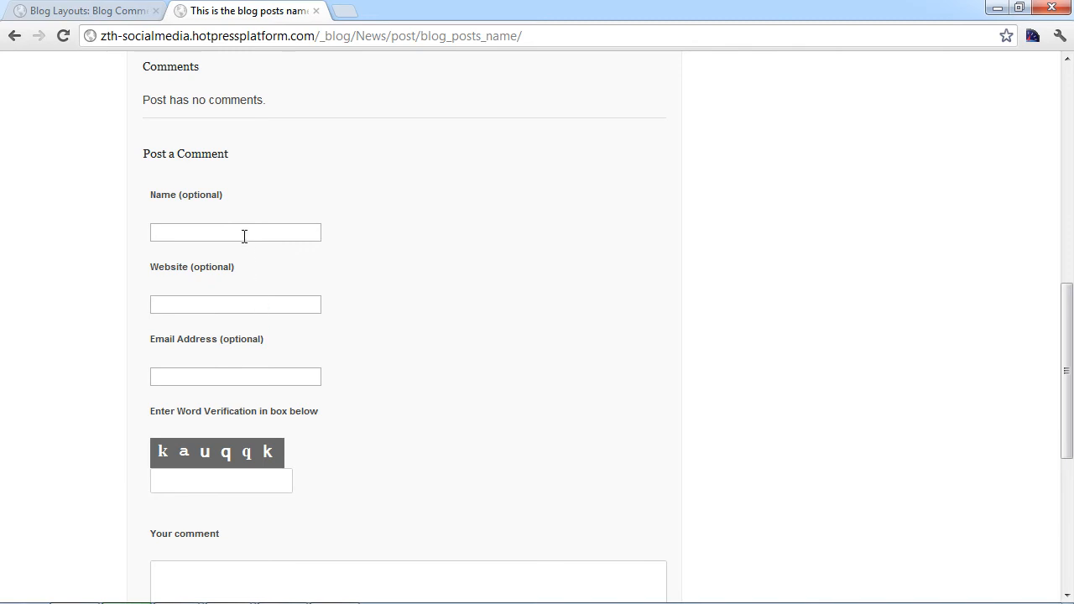
# Step: Fill in the commenter's name, website, e-mail address and the verification word on the live post
pyautogui.click(241, 238)
pyautogui.write('chad')
pyautogui.press('Tab')
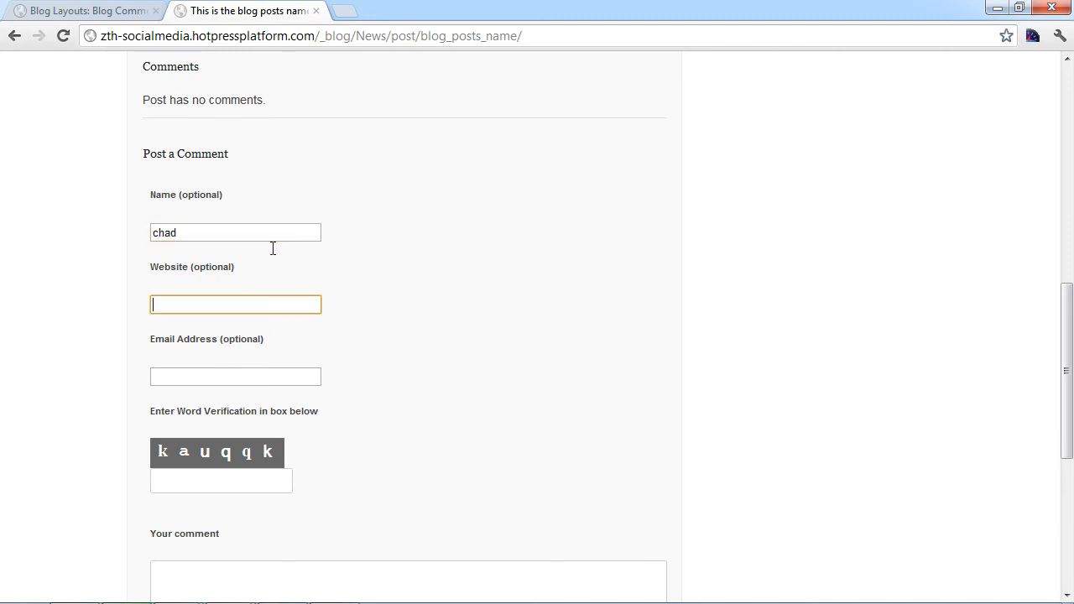
pyautogui.write('bcgurus.com')
pyautogui.press('Tab')
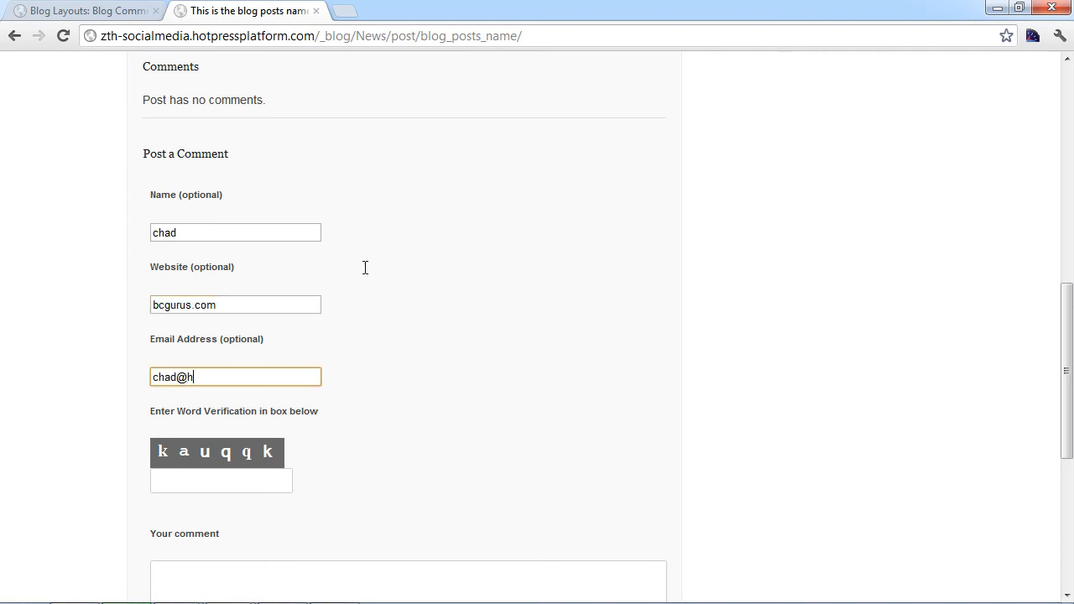
pyautogui.press('Tab')
pyautogui.write('kauqqk')
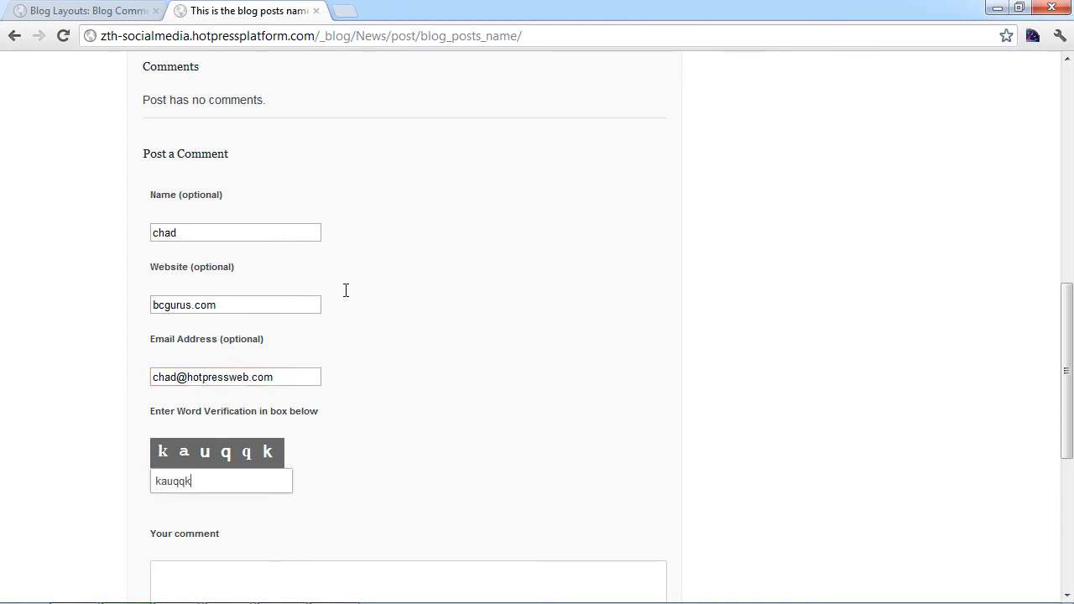
# Step: Enter the comment 'This blog IS super cool' and submit the form
pyautogui.scroll(-1, 433, 285)
pyautogui.scroll(-1, 440, 283)
pyautogui.press('Tab')
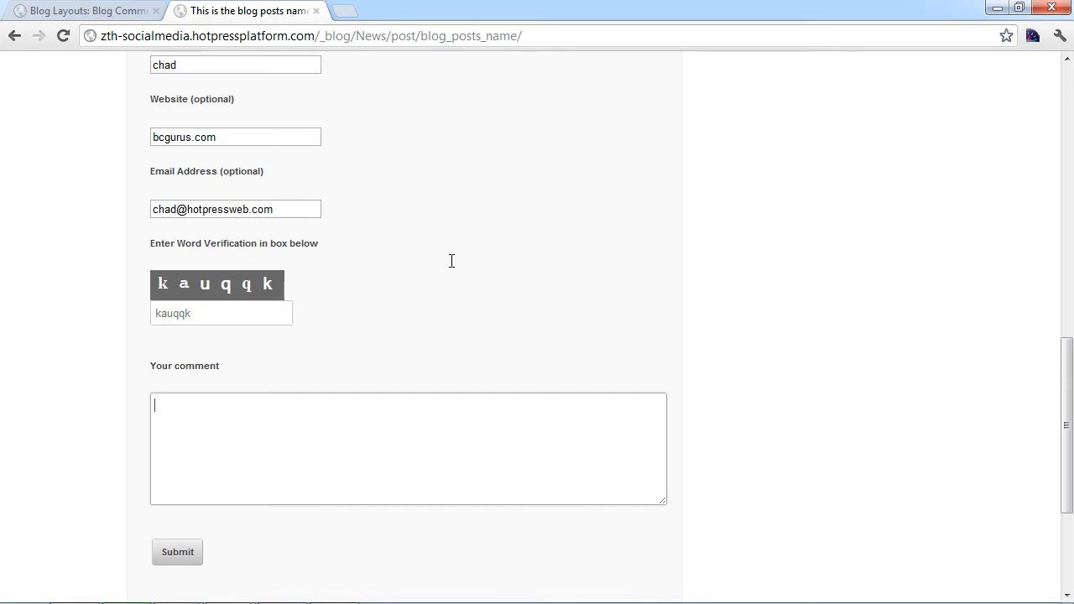
pyautogui.write('This blog IS super cool')
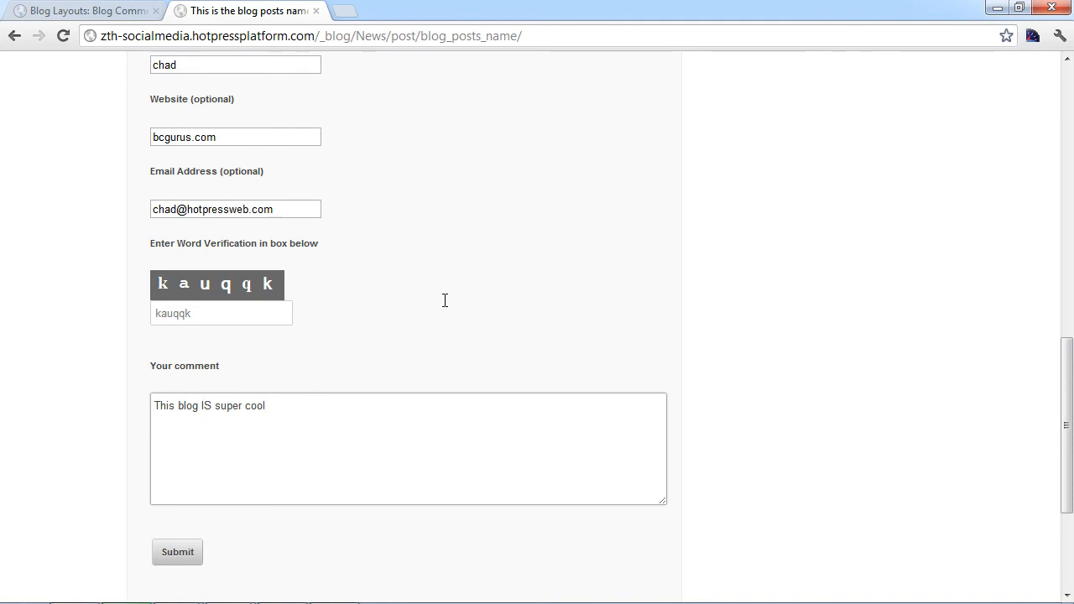
pyautogui.press('Tab')
pyautogui.press('Return')
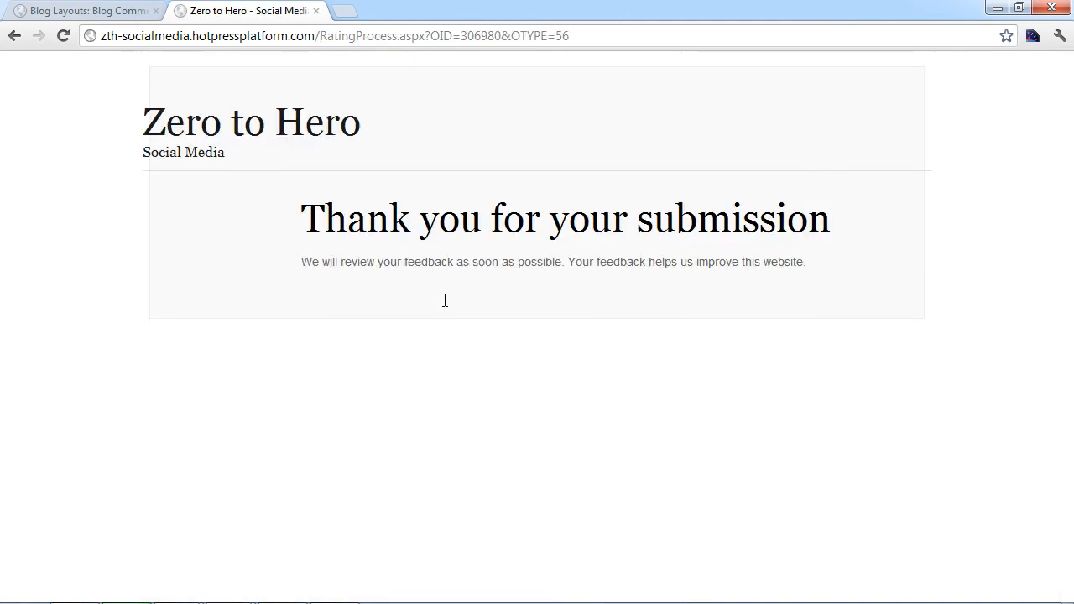
# Step: Reload the live post twice to confirm the comment isn't shown, then return to the Blog Comment List Layout
pyautogui.hotkey('alt', 'Left')
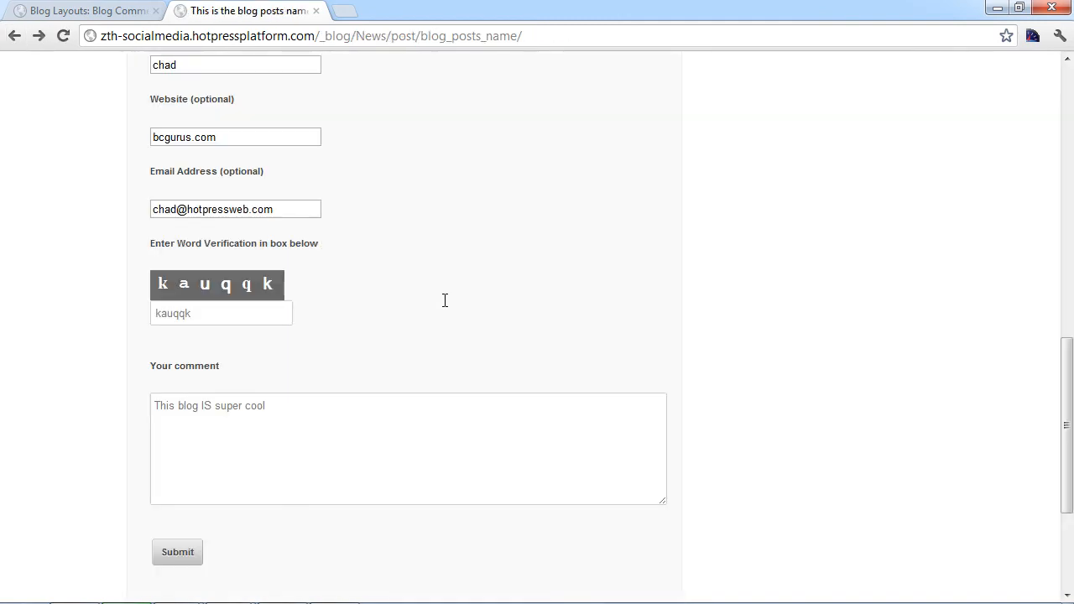
pyautogui.scroll(3, 445, 301)
pyautogui.hotkey('ctrl', 'l')
pyautogui.press('Return')
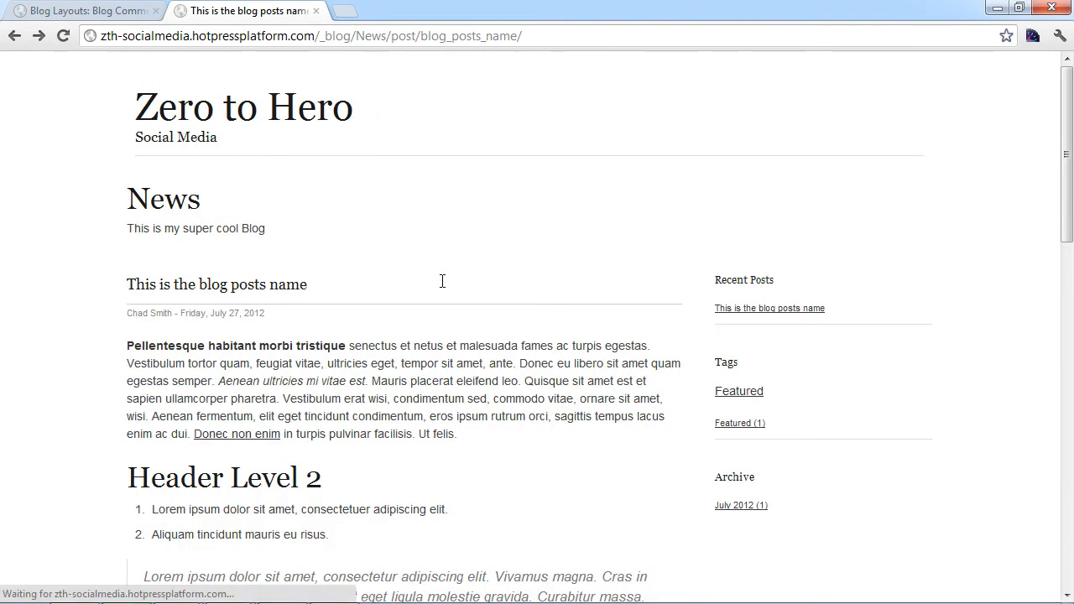
pyautogui.scroll(-3, 271, 348)
pyautogui.scroll(-1, 271, 349)
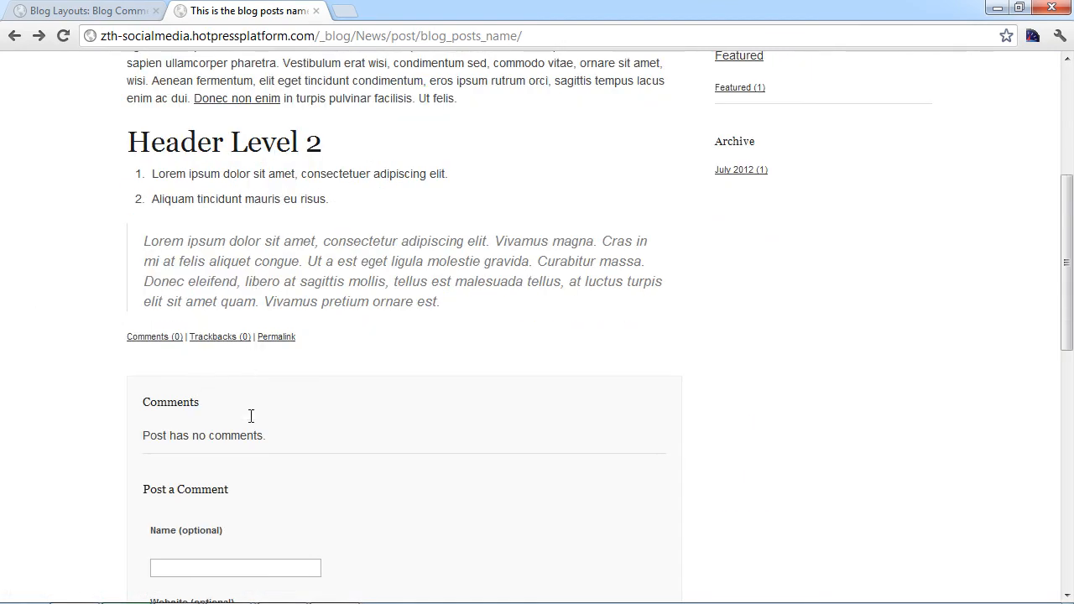
pyautogui.scroll(-2, 252, 579)
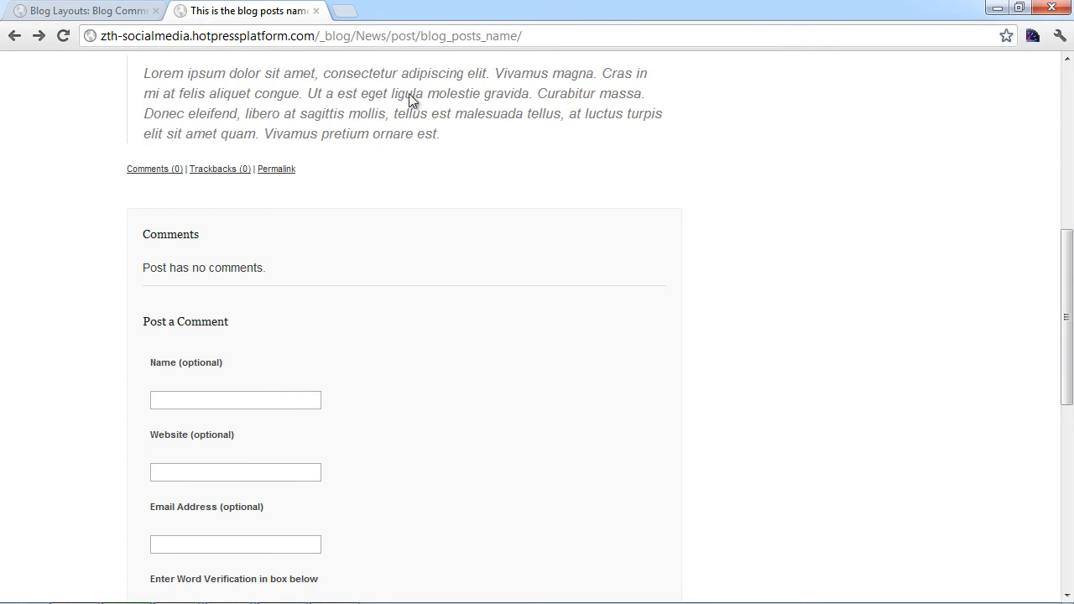
pyautogui.press('F5')
pyautogui.hotkey('ctrl', 'shift', 'Tab')
pyautogui.scroll(-1, 434, 491)
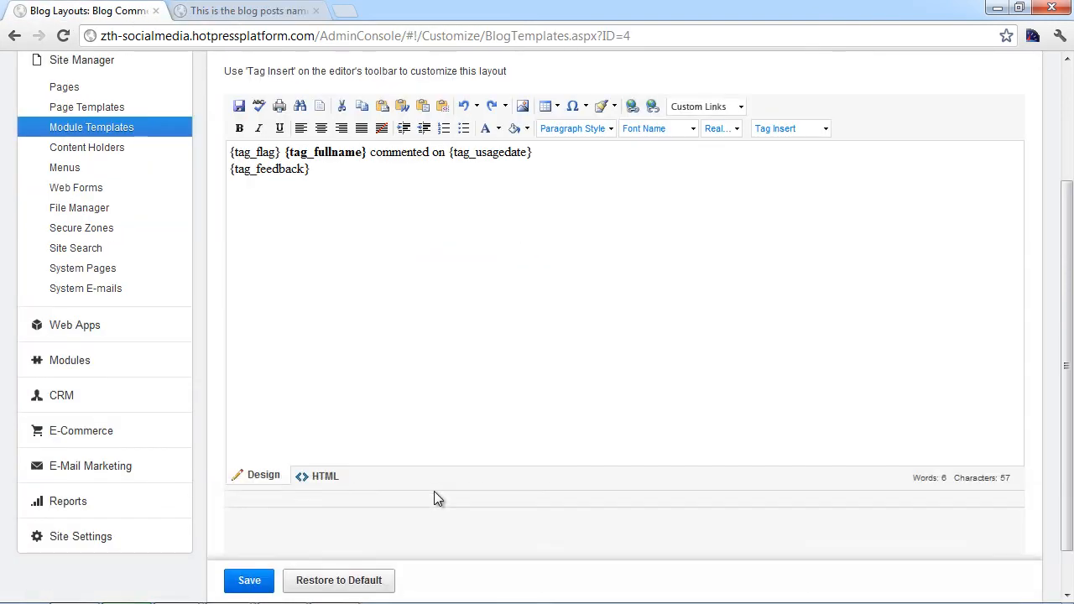
# Step: Approve the 'This blog IS super cool' comment under Modules > Comments and view it on the live post
pyautogui.click(69, 360)
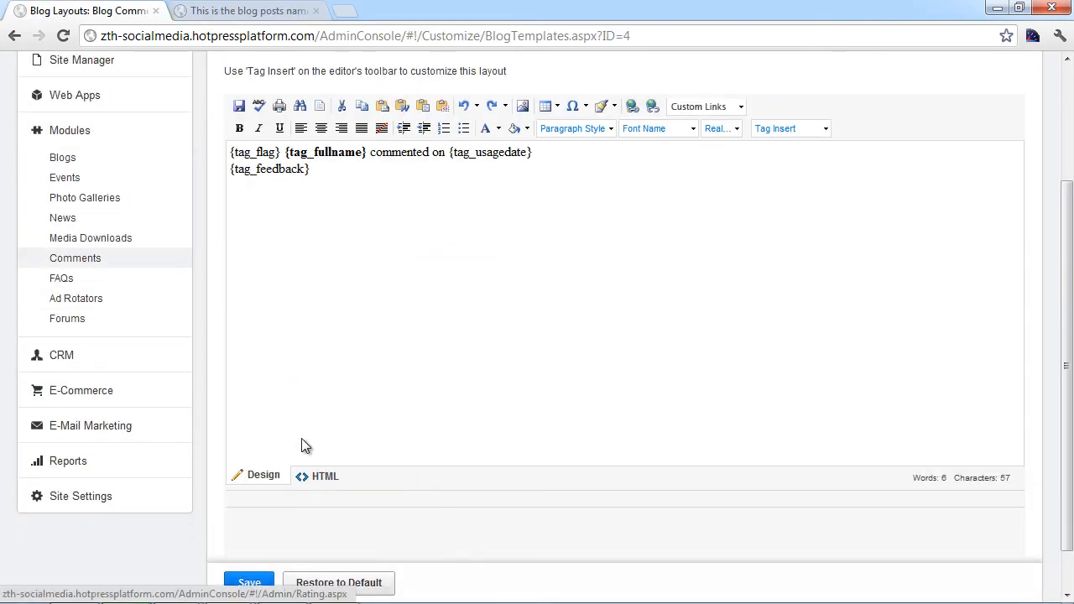
pyautogui.click(75, 257)
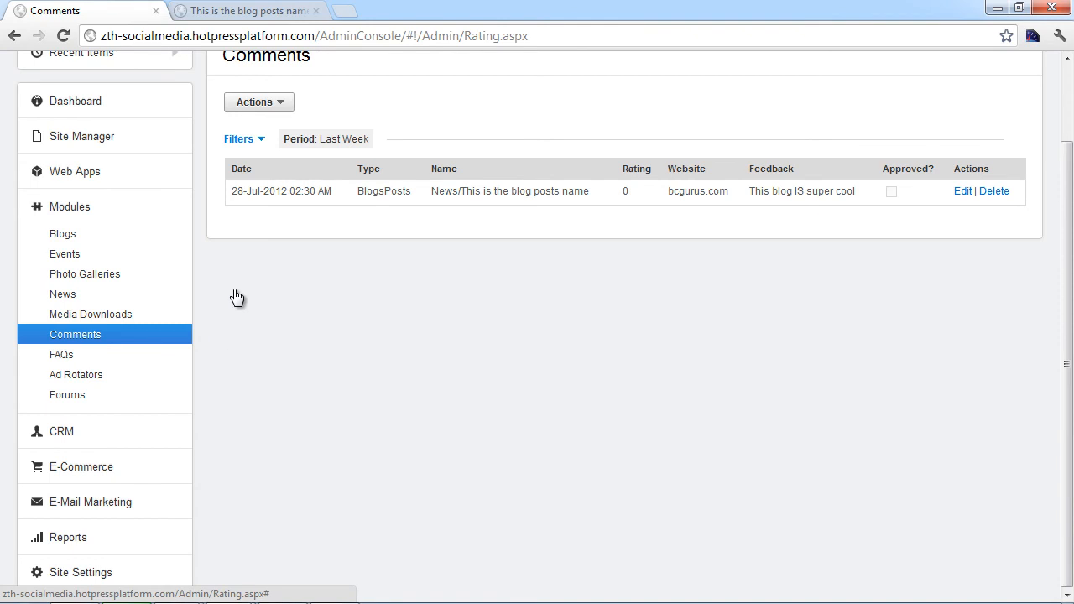
pyautogui.click(963, 191)
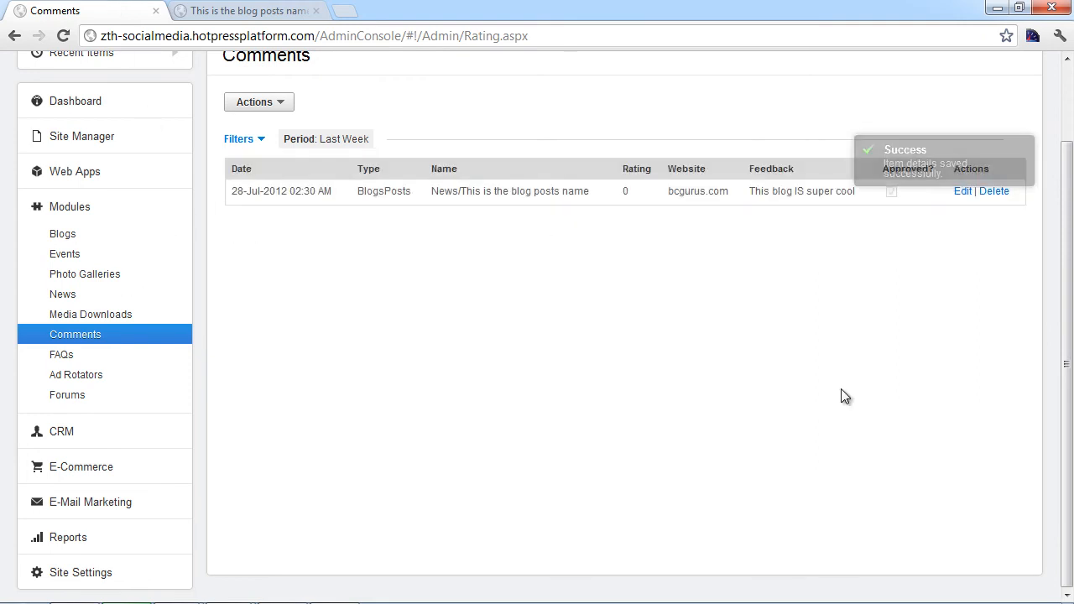
pyautogui.hotkey('ctrl', 'Tab')
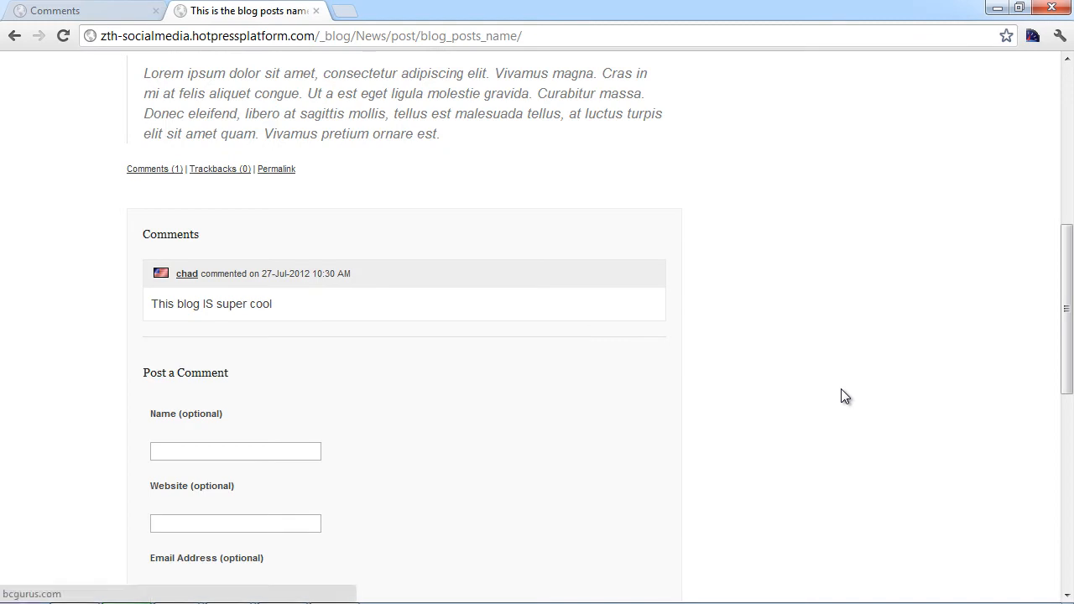
# Step: Navigate through Module Templates to Blog Layouts and open the Blog Comment List Layout
pyautogui.hotkey('ctrl', 'Tab')
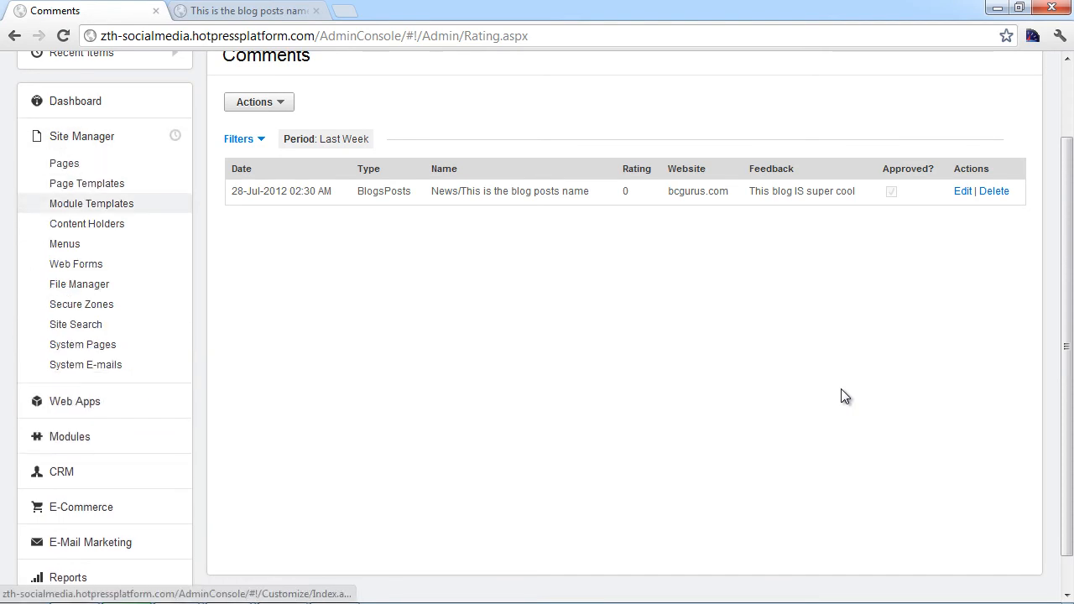
pyautogui.click(92, 204)
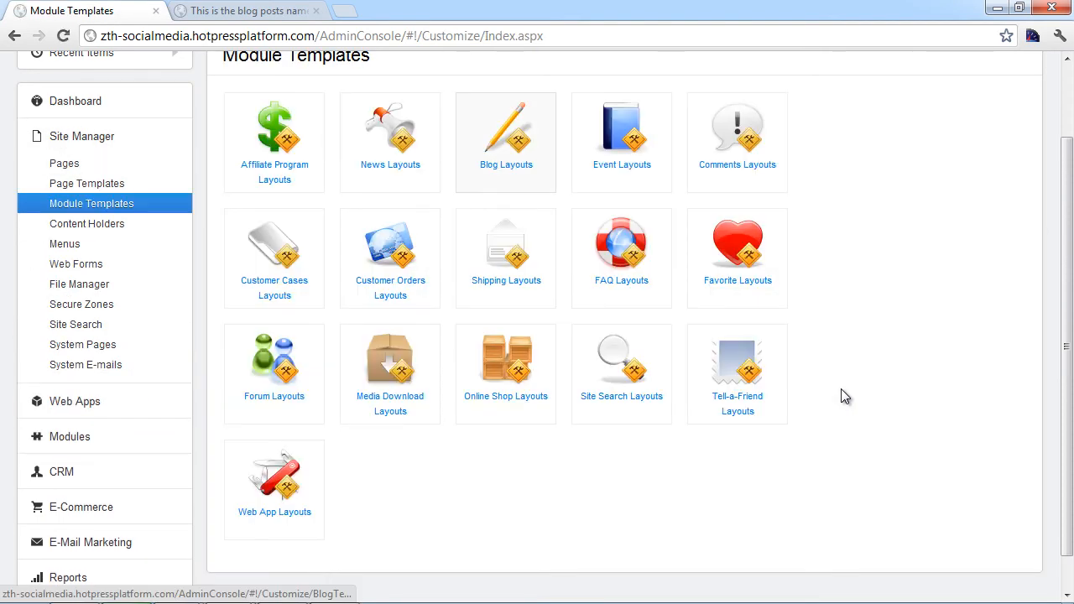
pyautogui.click(506, 143)
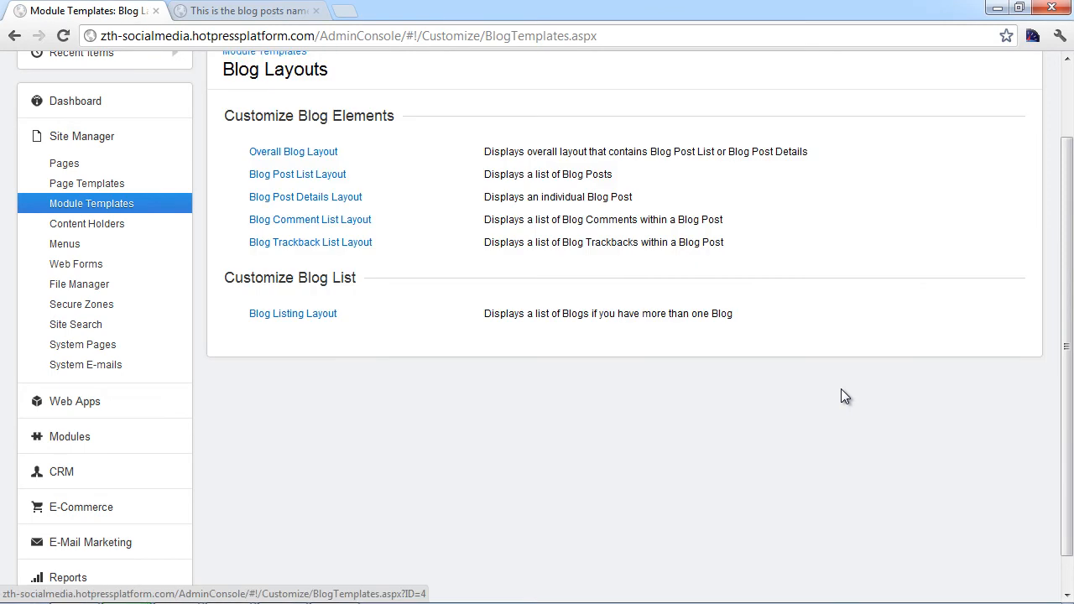
pyautogui.click(306, 198)
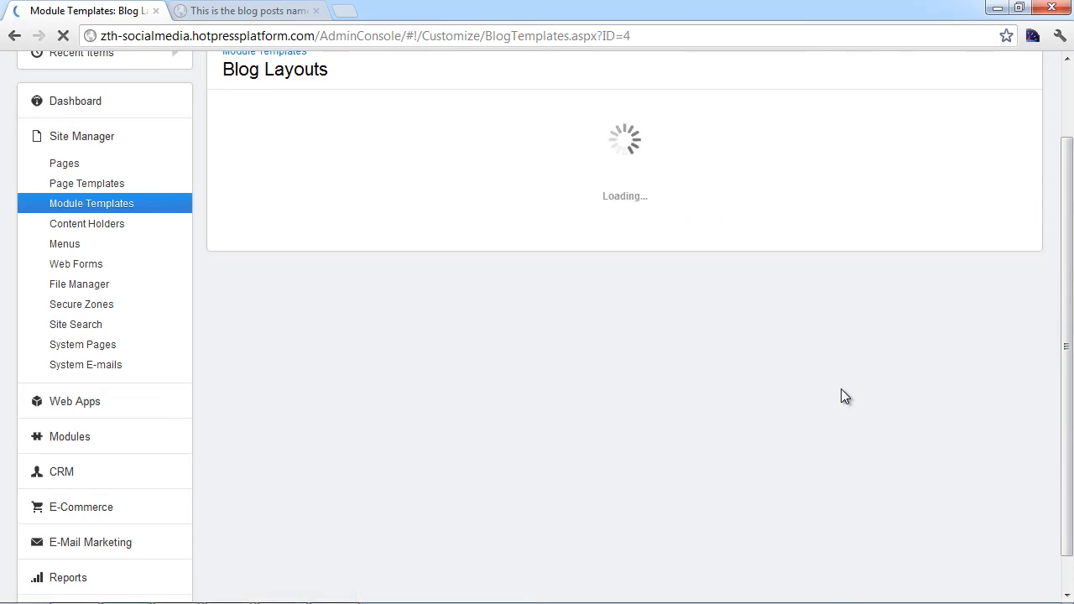
# Step: Compare the Blog Comment List Layout with the live post, then open the Blog Post Details Layout
pyautogui.hotkey('ctrl', 'Tab')
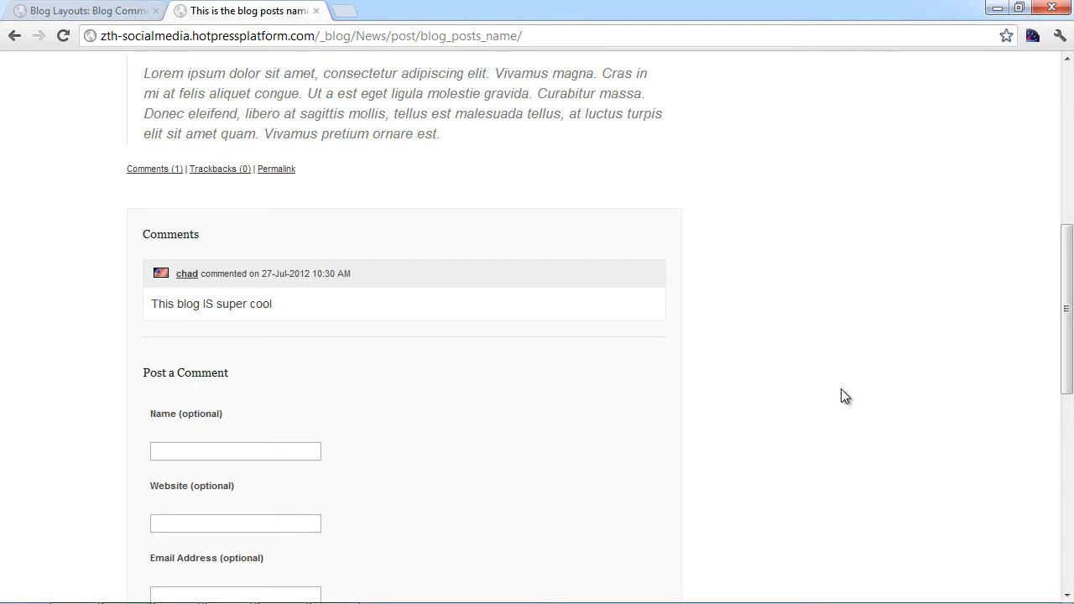
pyautogui.scroll(-3, 841, 389)
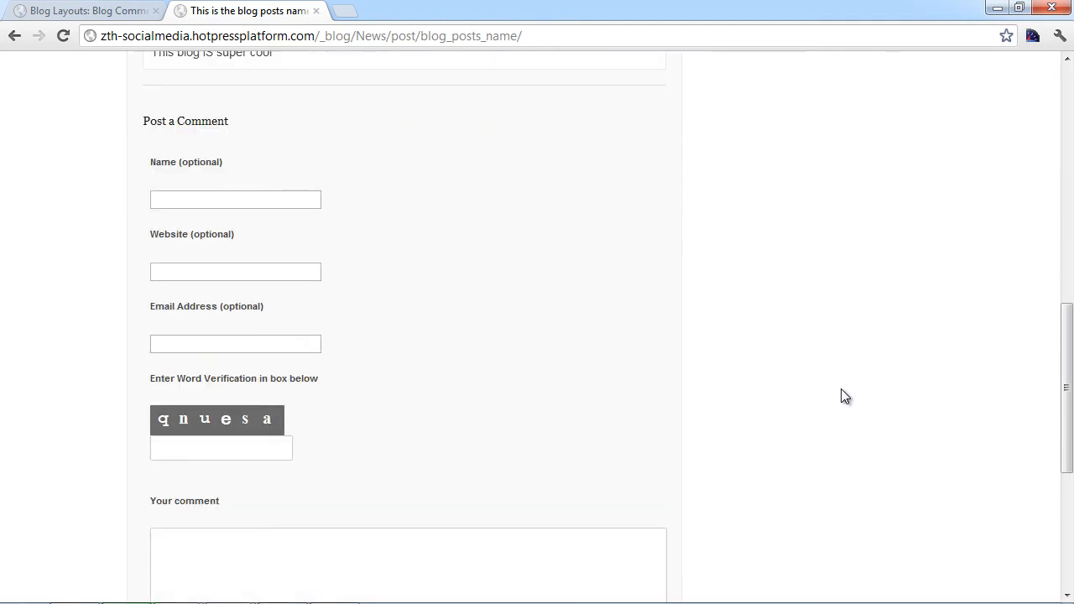
pyautogui.hotkey('ctrl', 'Tab')
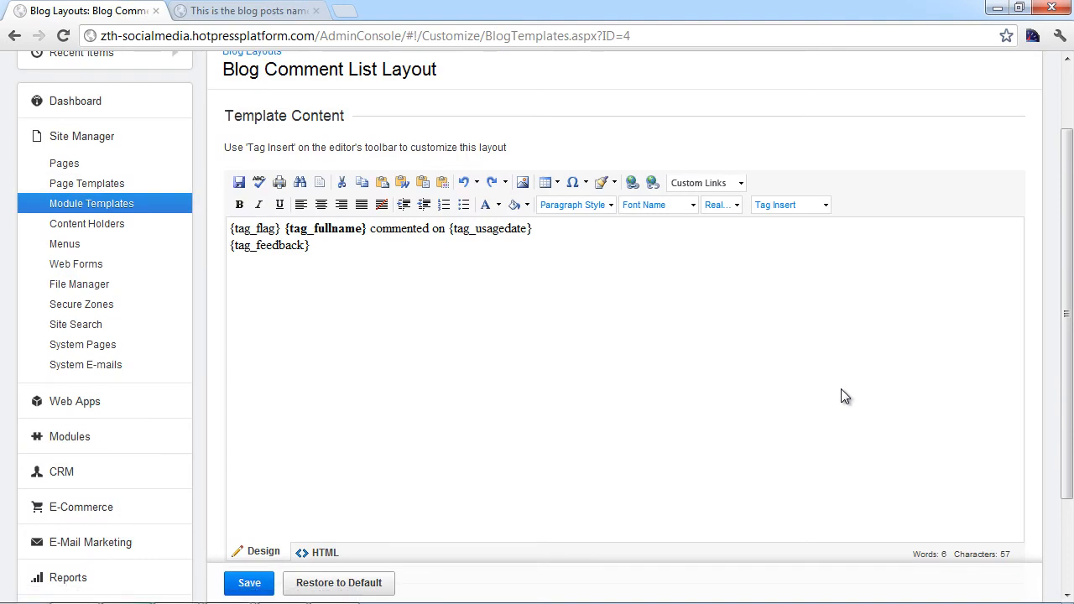
pyautogui.hotkey('alt', 'Left')
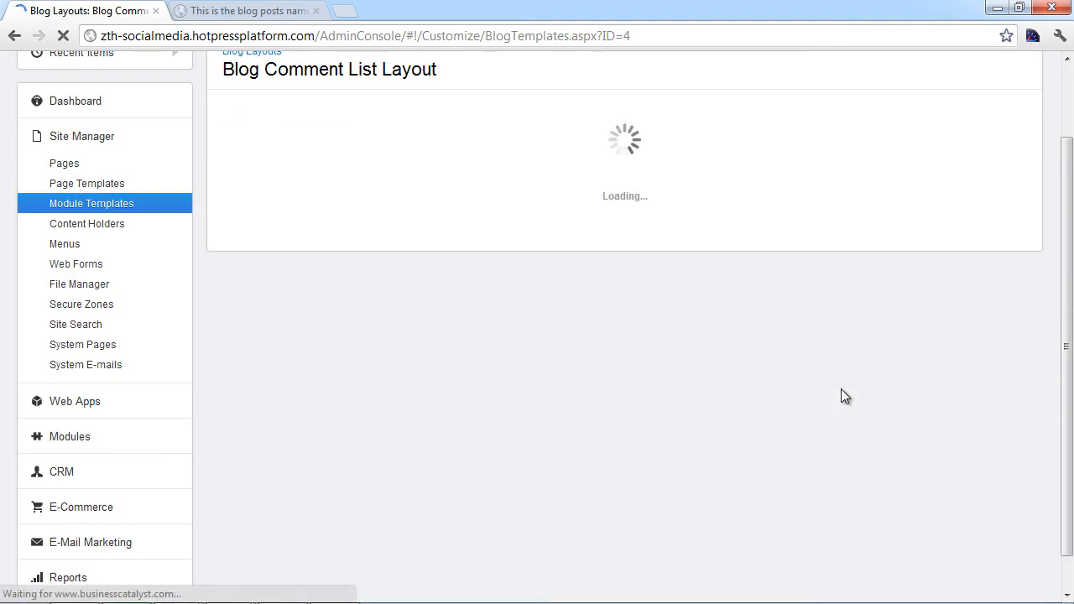
pyautogui.hotkey('alt', 'Left')
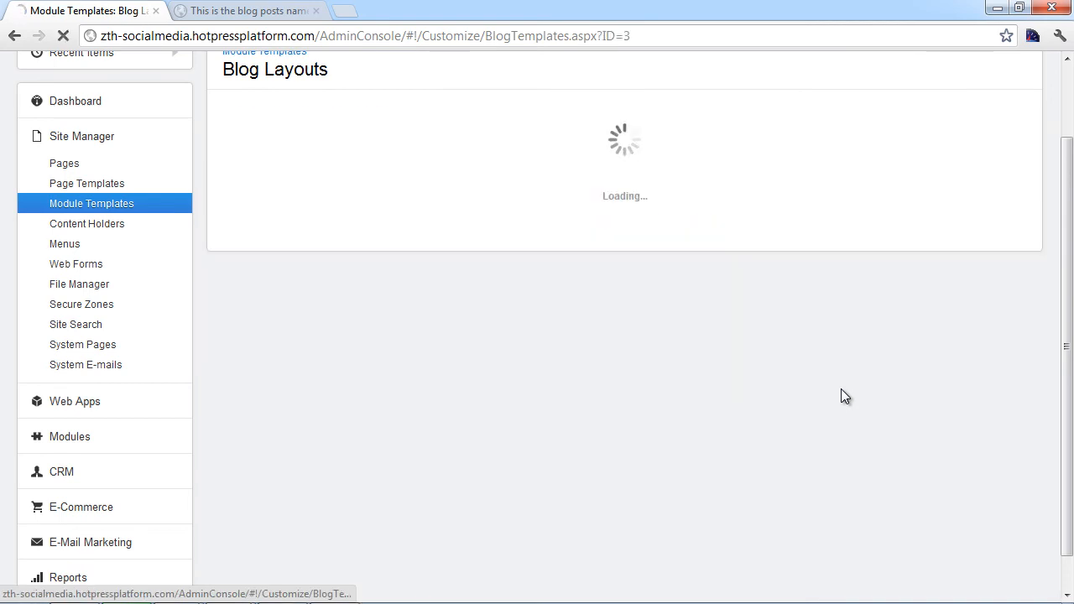
pyautogui.scroll(-1, 842, 391)
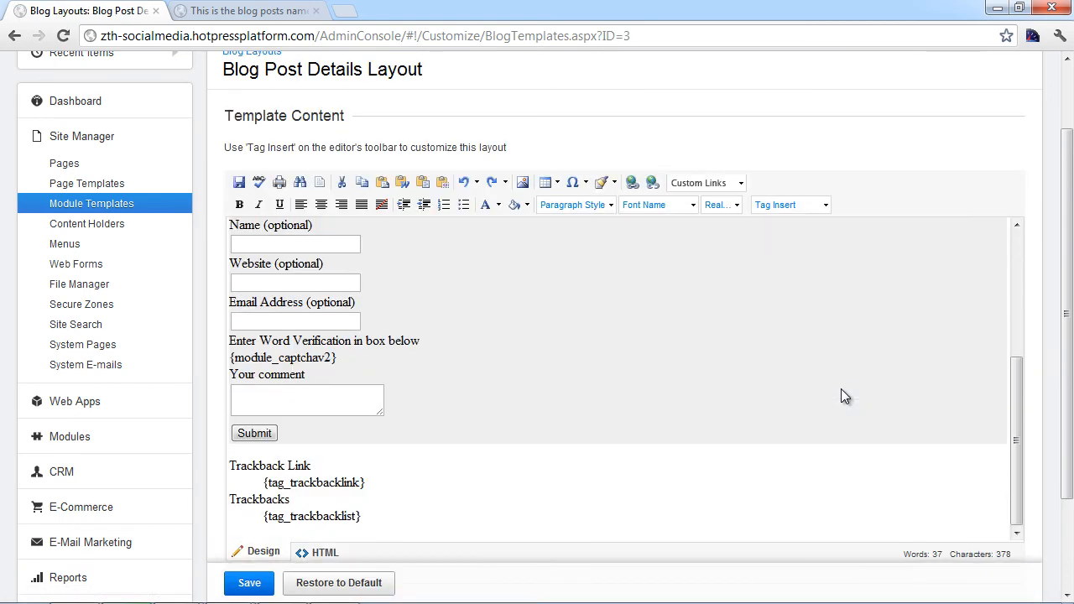
# Step: Compare the Blog Post Details Layout with the live post, then return the live tab to the News list
pyautogui.hotkey('ctrl', 'Tab')
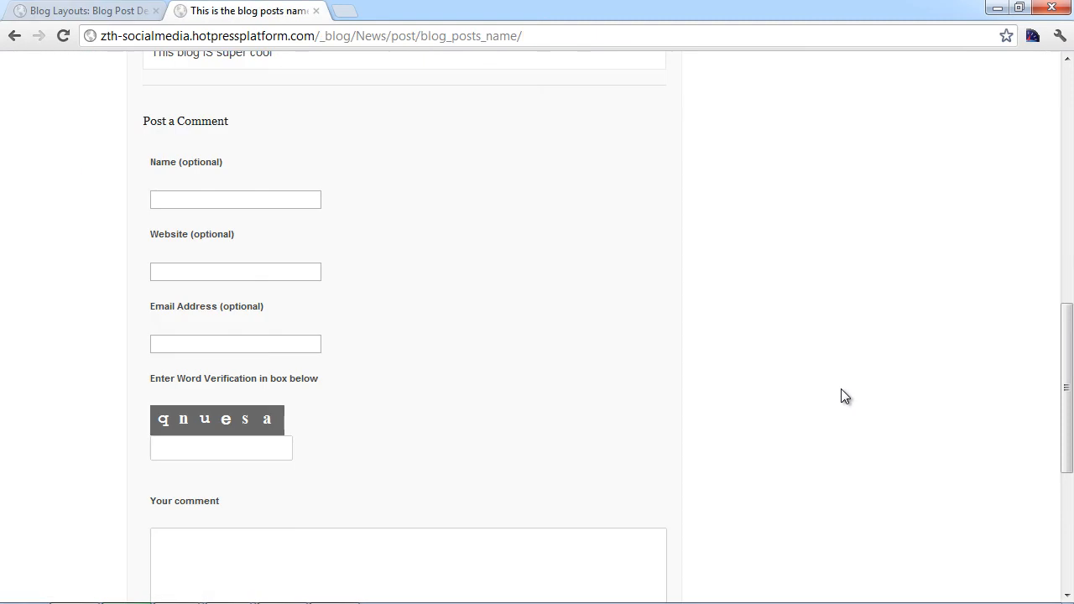
pyautogui.hotkey('ctrl', 'shift', 'Tab')
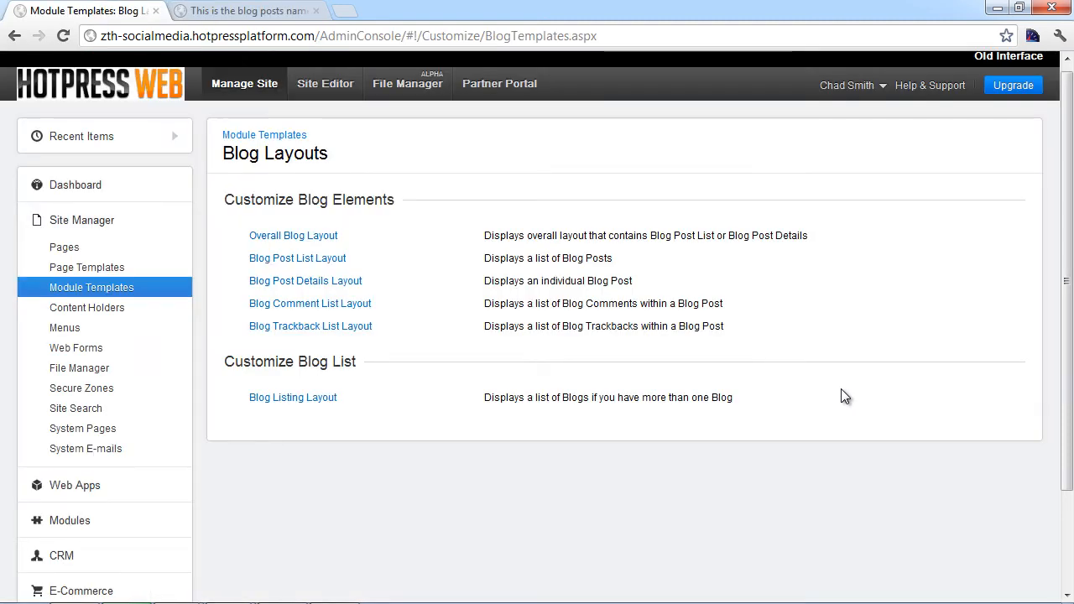
pyautogui.hotkey('ctrl', 'Tab')
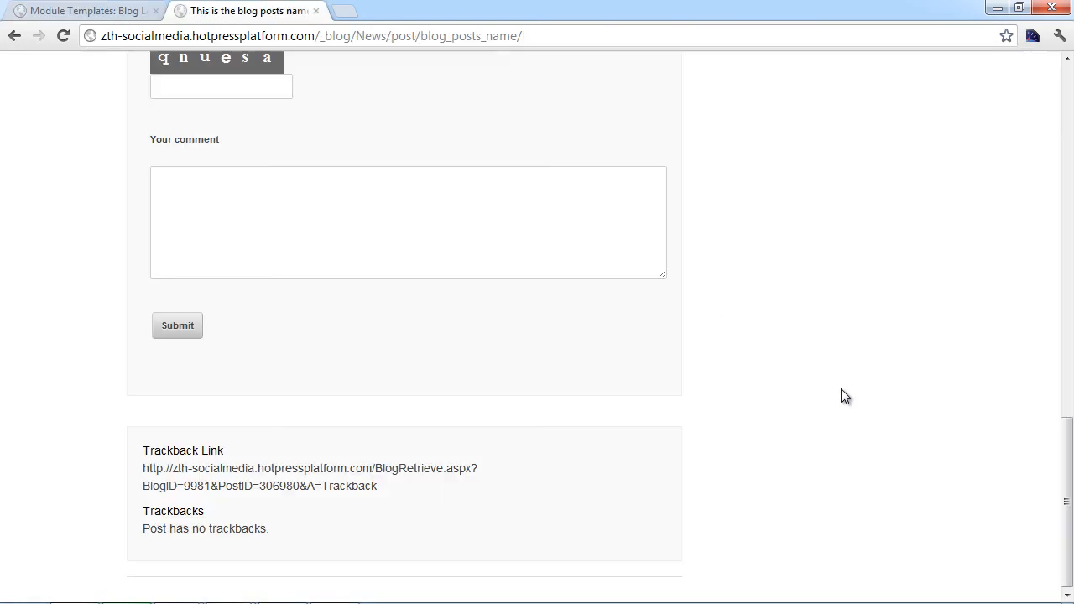
pyautogui.scroll(10, 844, 396)
pyautogui.scroll(3, 844, 396)
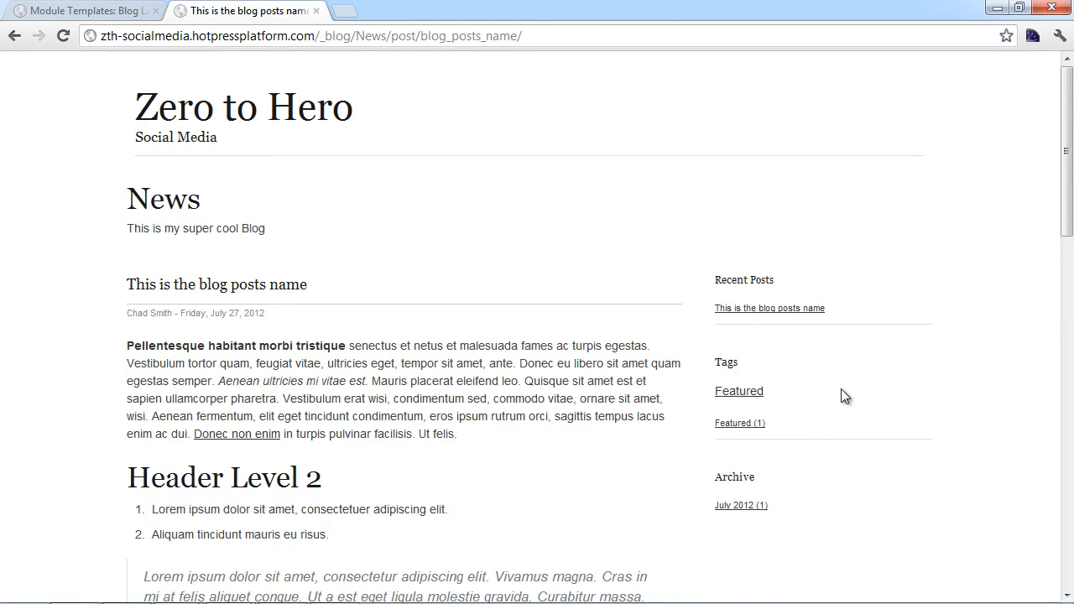
pyautogui.hotkey('alt', 'Left')
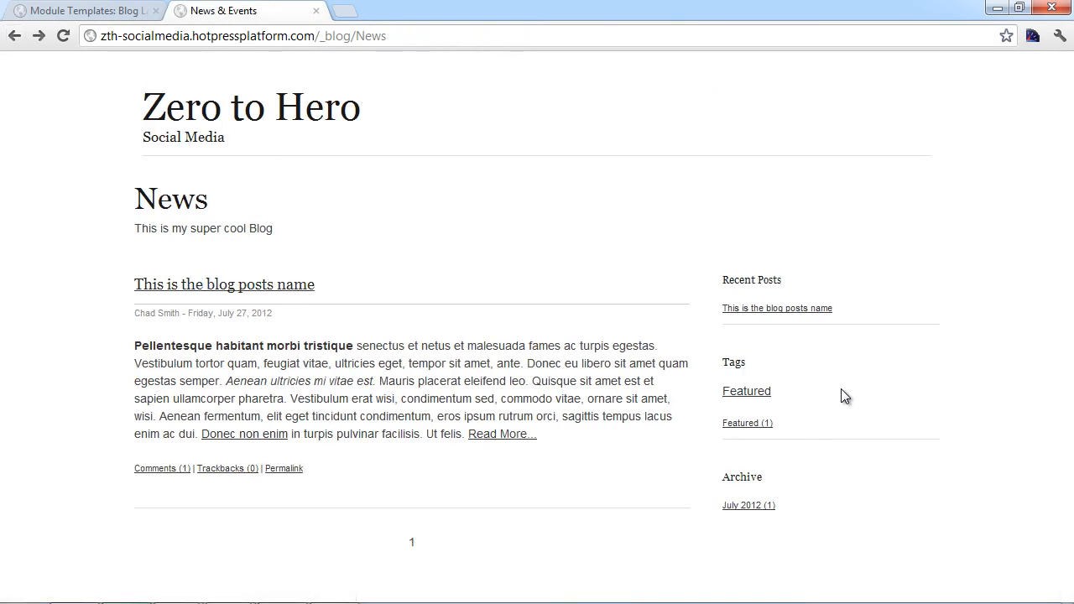
pyautogui.hotkey('ctrl', 'shift', 'Tab')
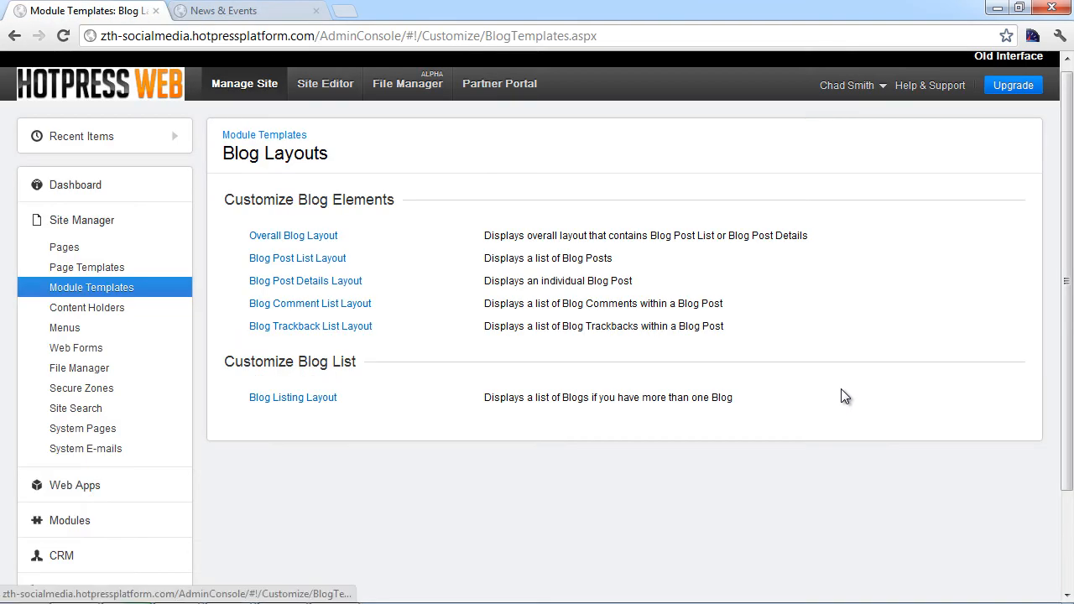
# Step: Open the Blog Listing Layout template and browse its insertable blog tags, comparing against the live blog
pyautogui.click(845, 396)
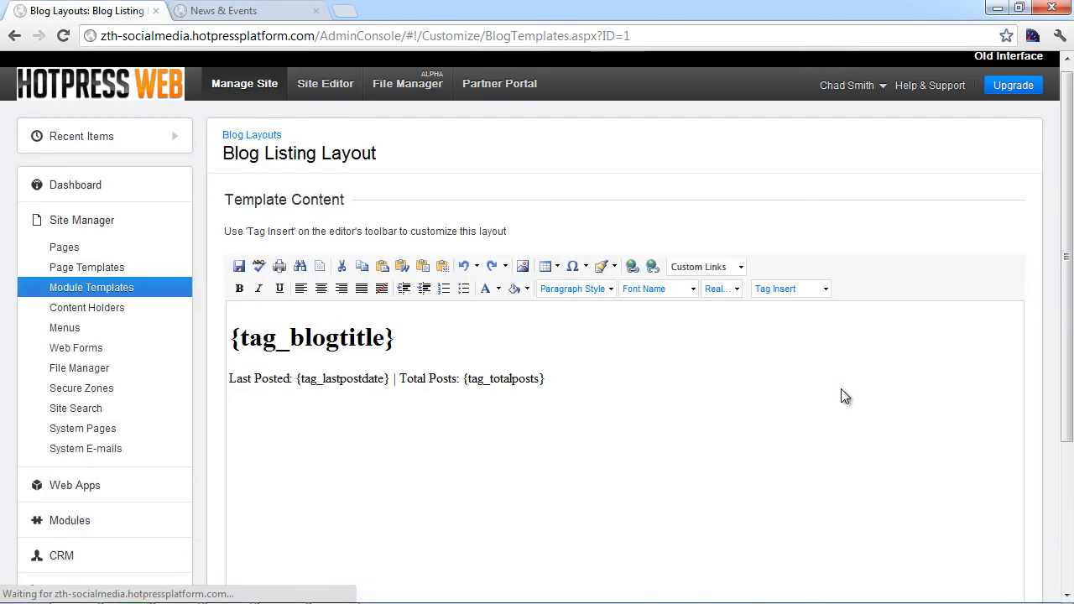
pyautogui.click(789, 288)
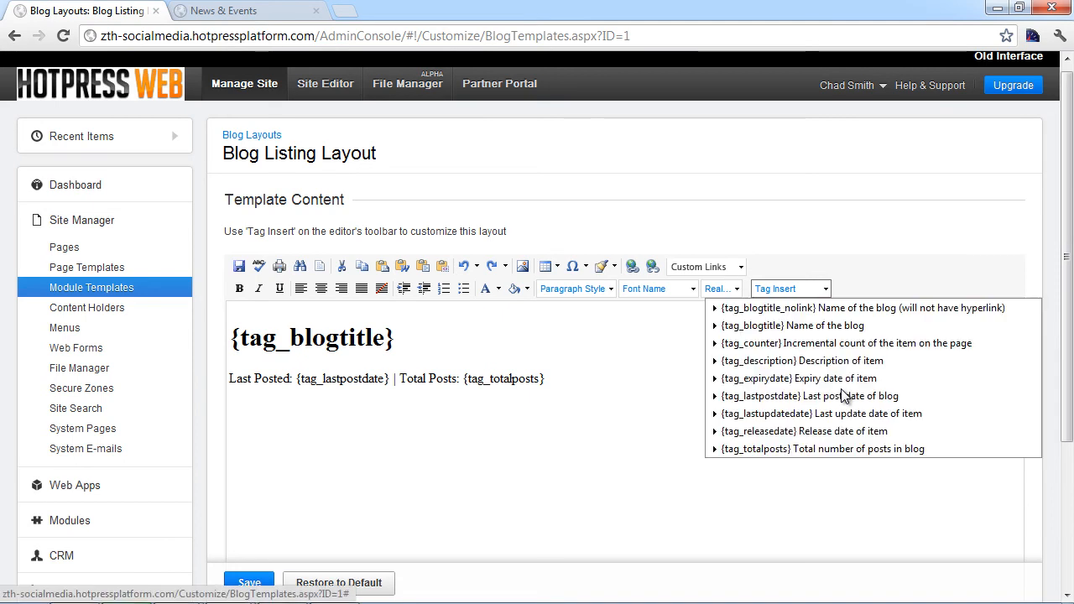
pyautogui.press('Down')
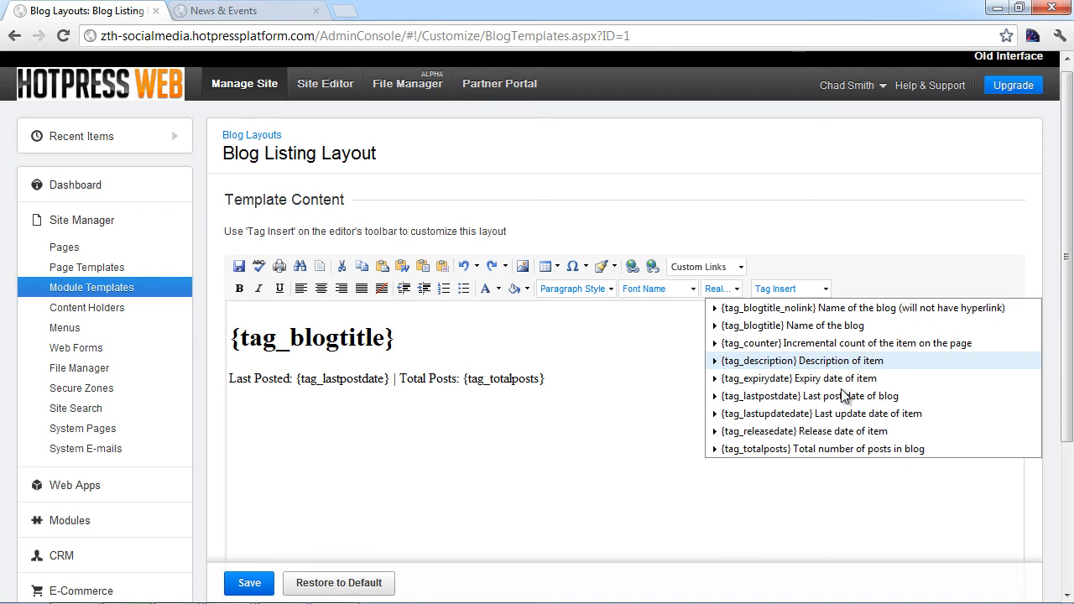
pyautogui.hotkey('ctrl', 'Tab')
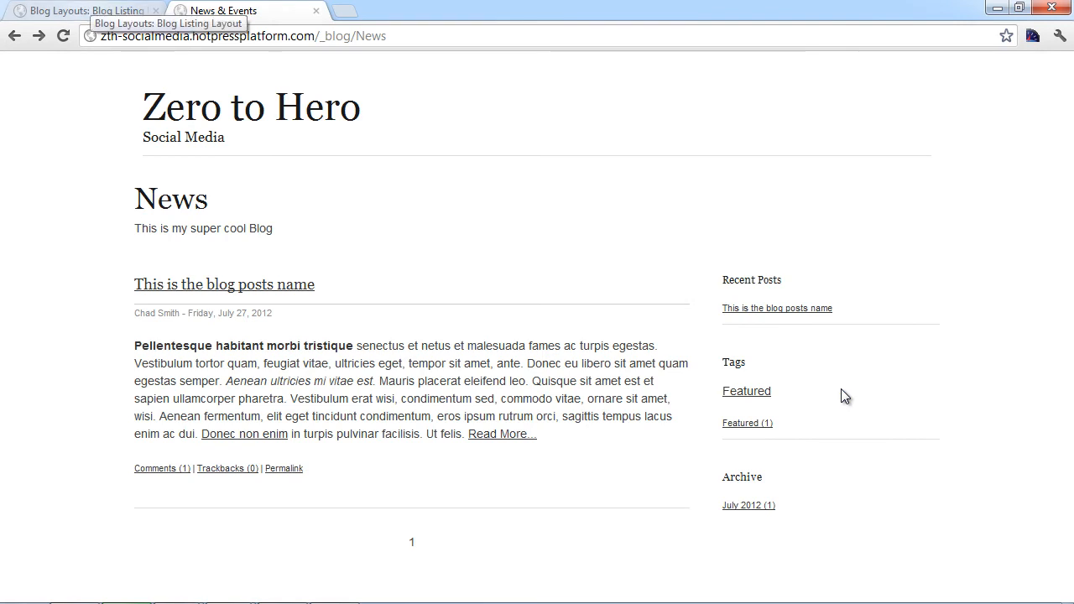
pyautogui.hotkey('ctrl', 'Tab')
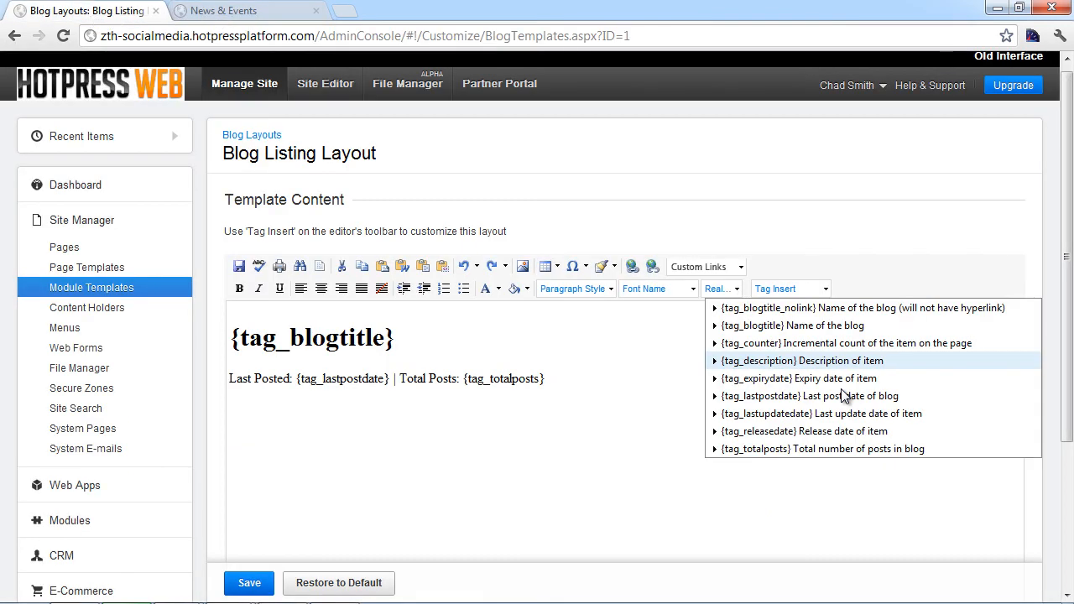
pyautogui.hotkey('alt', 'Tab')
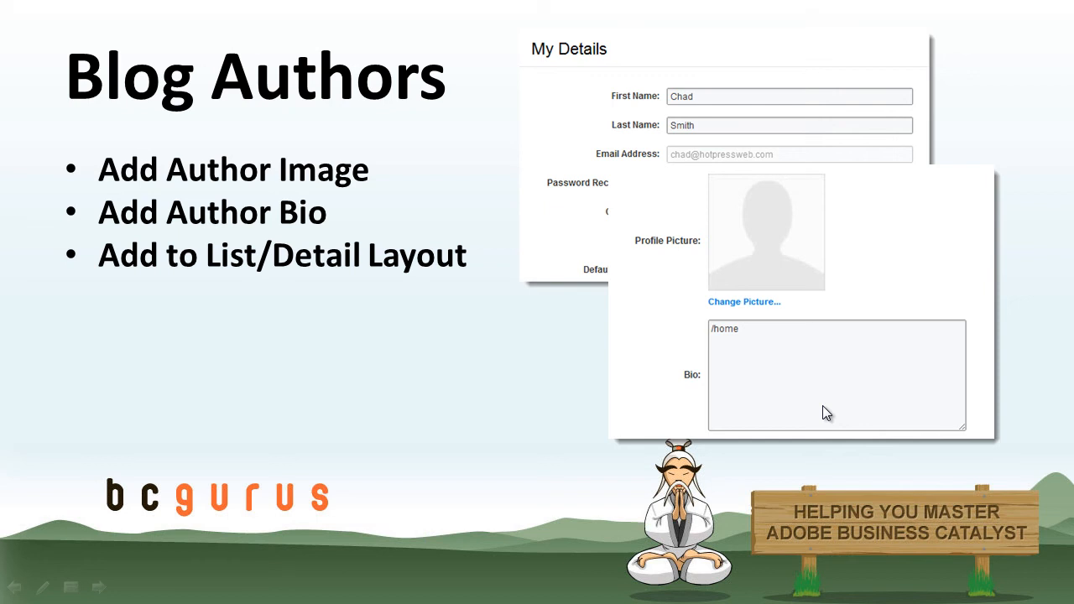
# Step: Bring the Chrome window with the Hotpress admin dashboard back to the front
pyautogui.hotkey('alt', 'Tab')
pyautogui.hotkey('alt', 'Tab')
pyautogui.hotkey('alt', 'Tab')
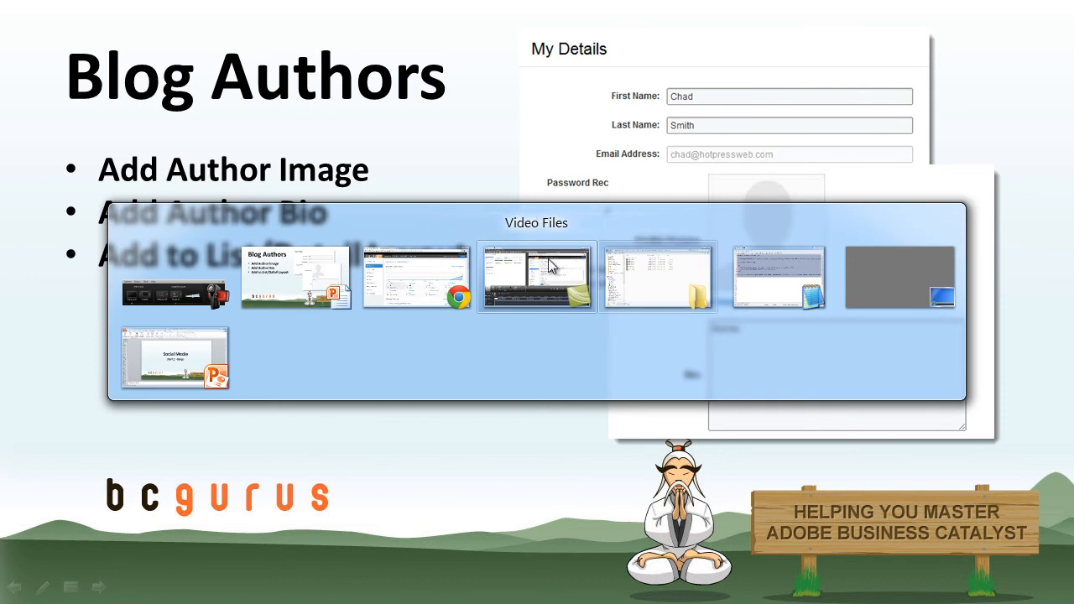
pyautogui.click(440, 273)
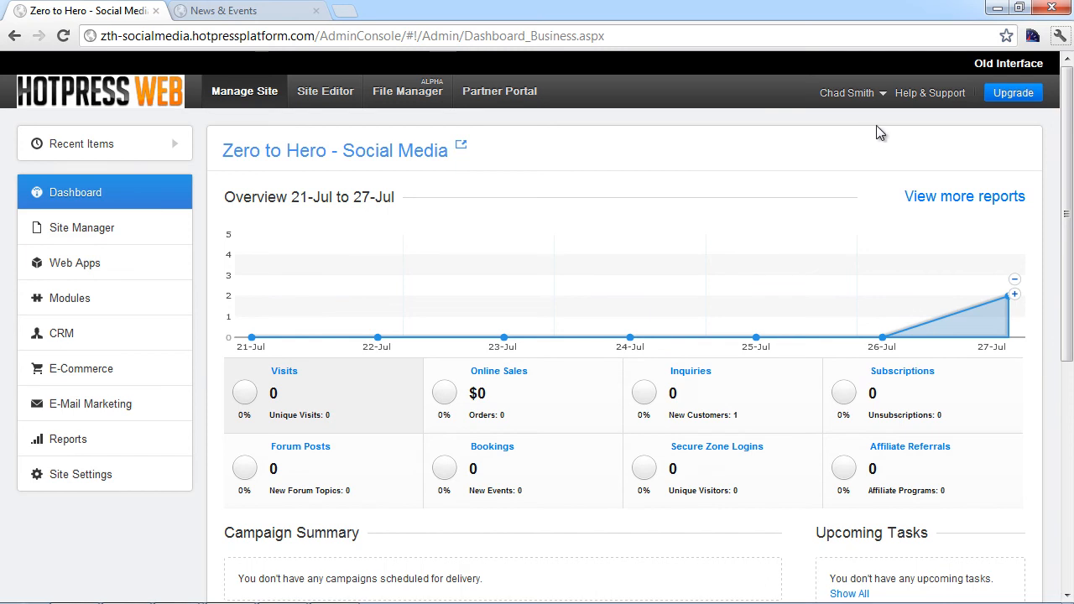
# Step: Open the My Details profile page from the user menu
pyautogui.click(881, 93)
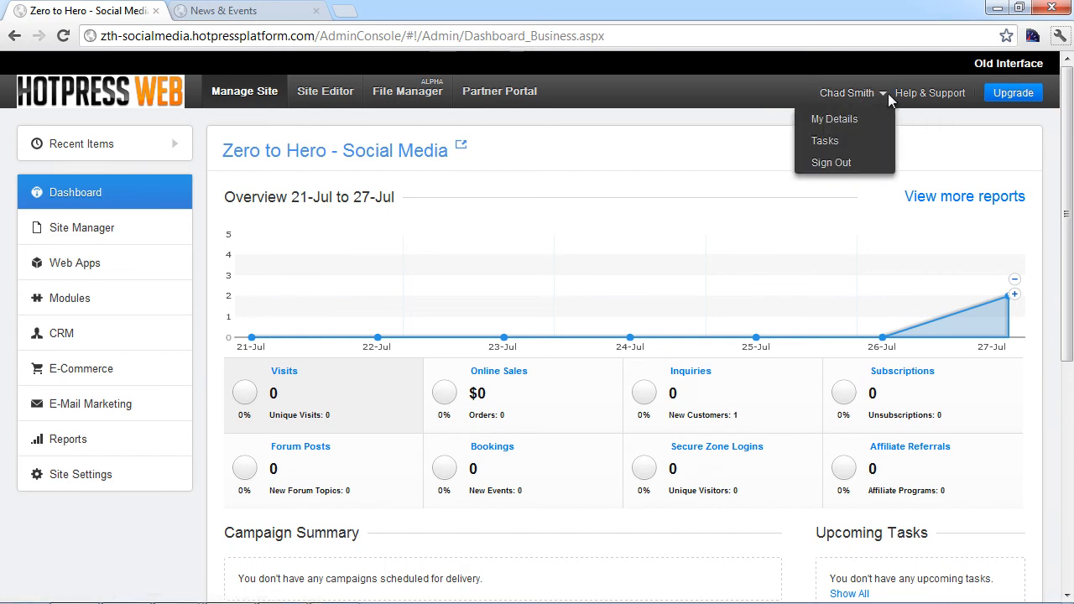
pyautogui.click(844, 119)
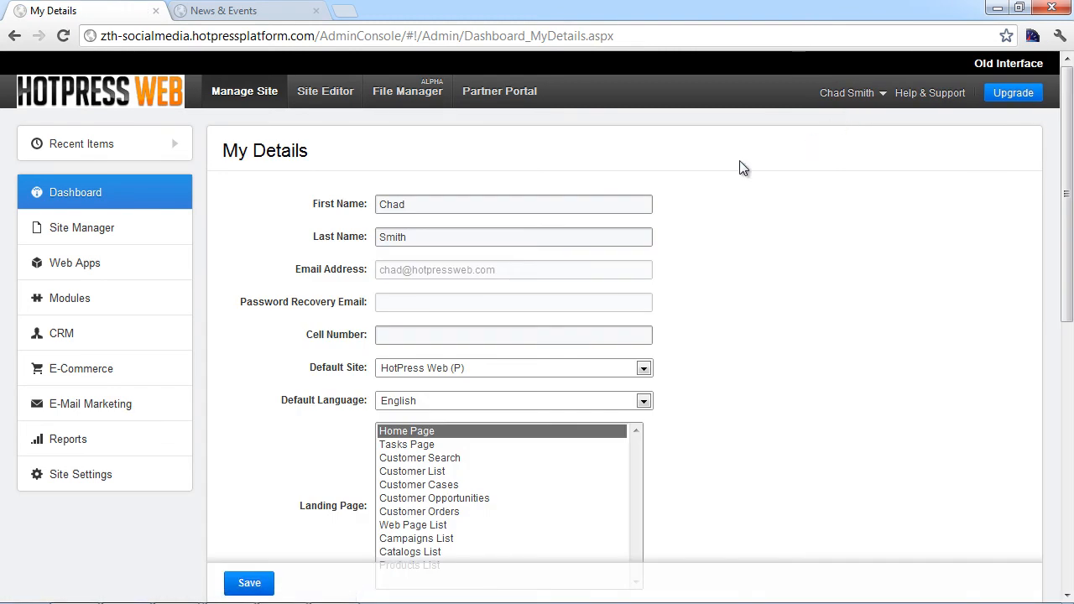
pyautogui.scroll(-3, 708, 238)
pyautogui.scroll(1, 707, 244)
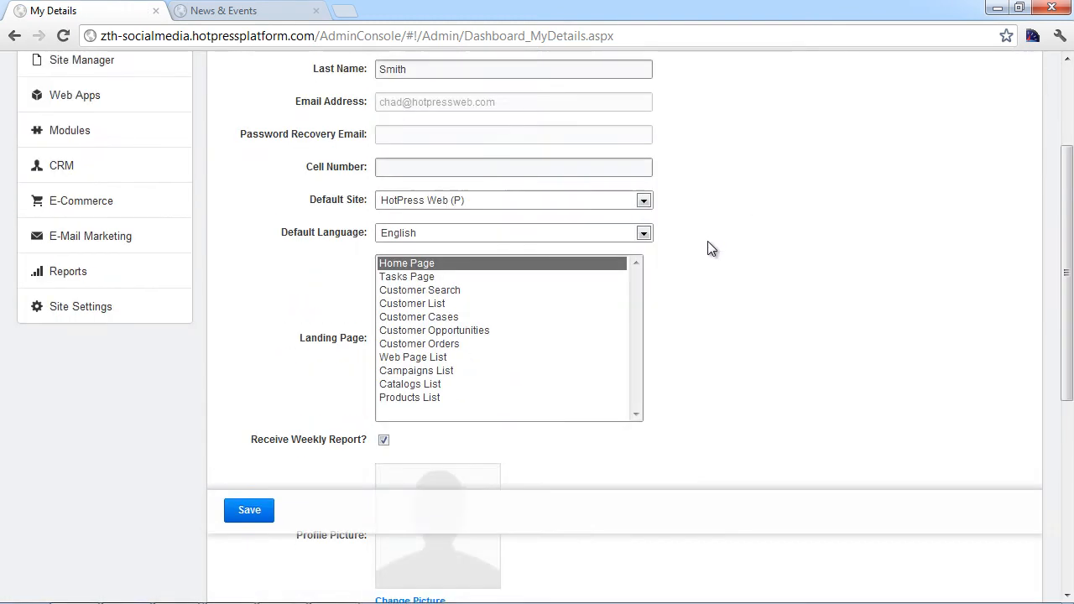
pyautogui.scroll(-2, 707, 243)
pyautogui.scroll(-1, 521, 382)
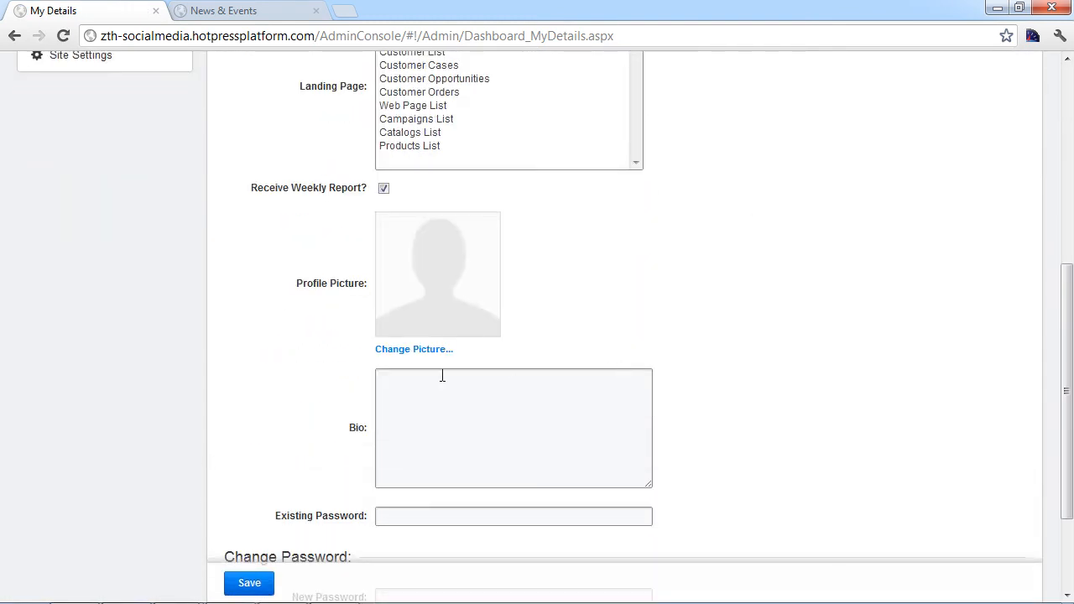
# Step: Set the profile picture to _assets/img/profile-image-display.png
pyautogui.click(430, 350)
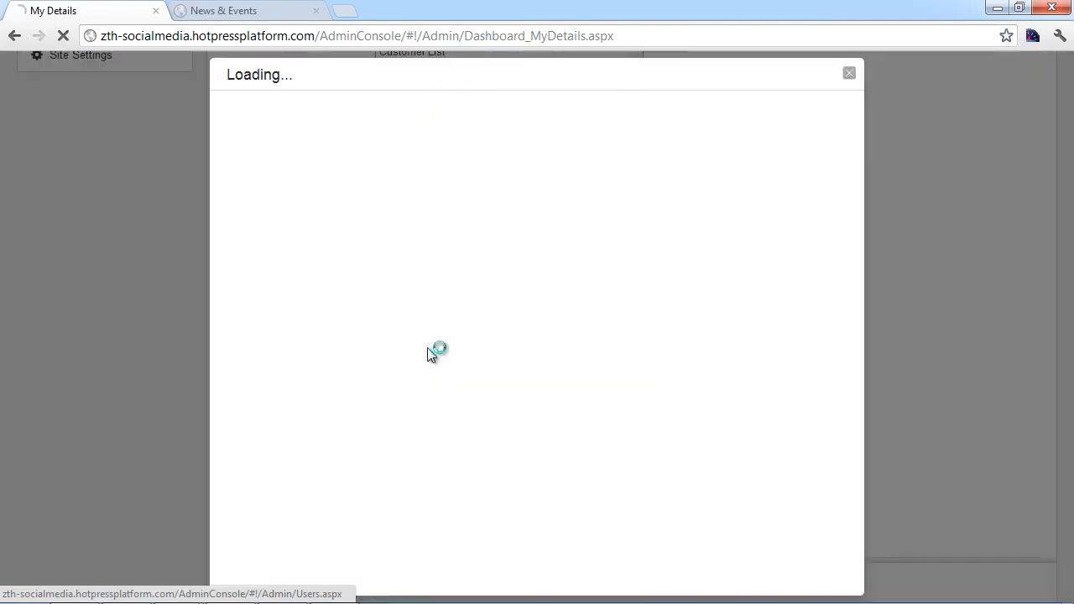
pyautogui.click(263, 207)
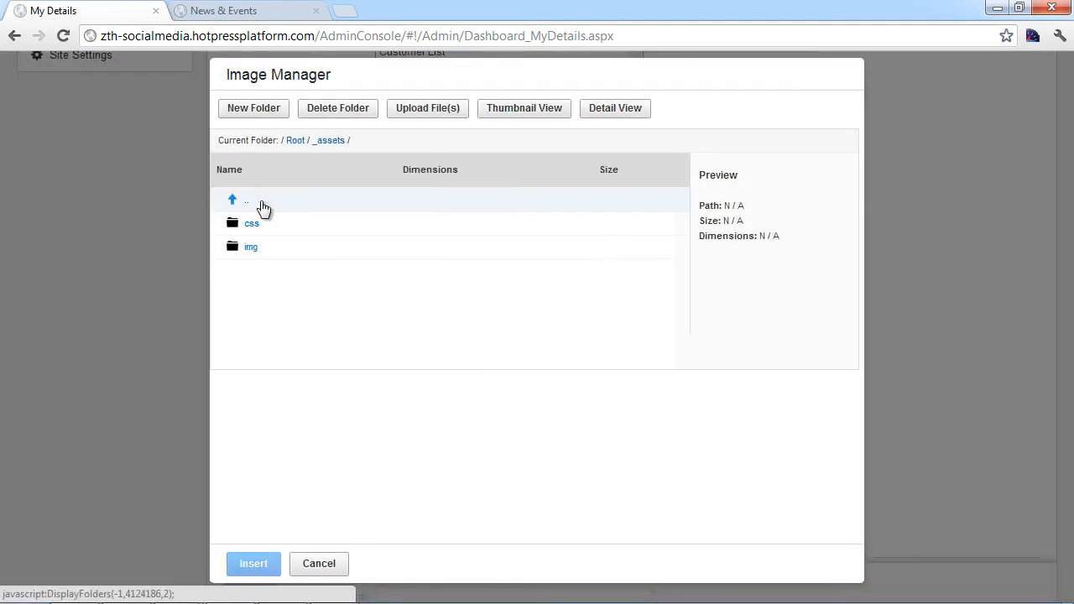
pyautogui.click(255, 247)
pyautogui.click(282, 227)
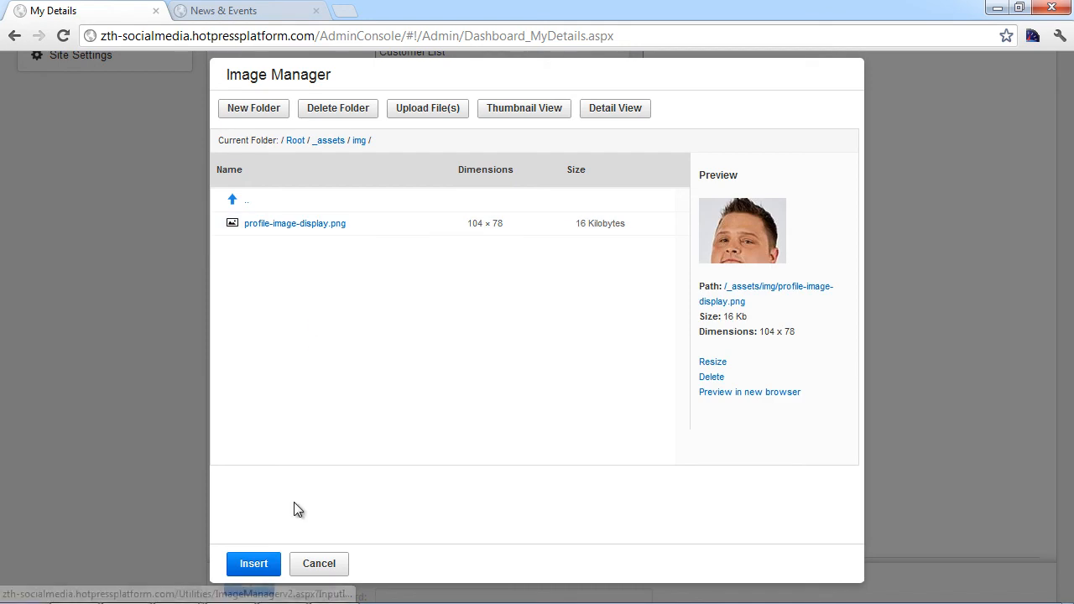
pyautogui.click(267, 564)
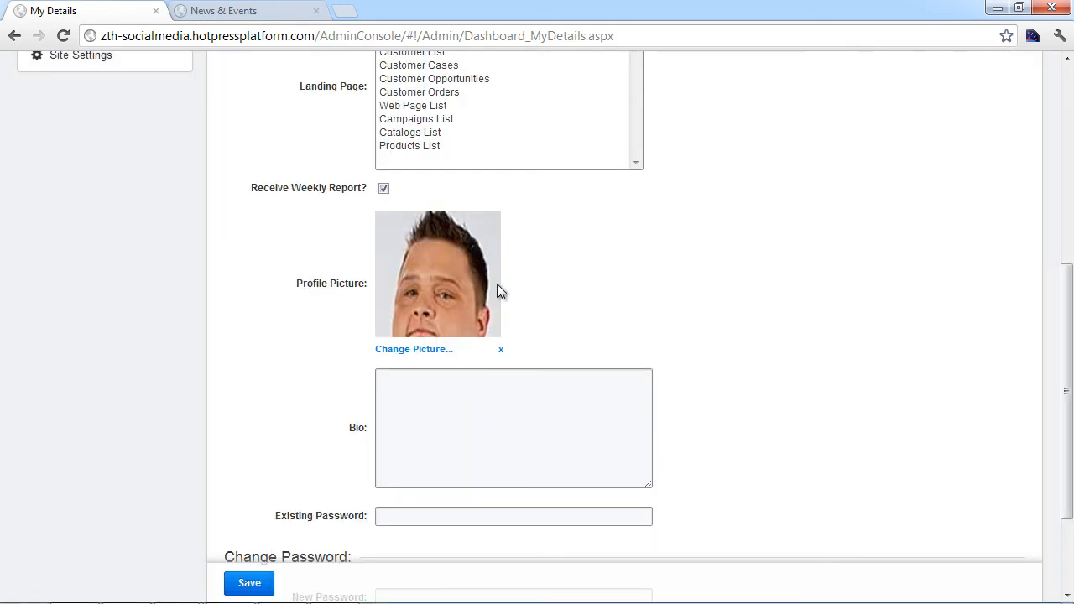
# Step: Paste the author's biography into the profile and save the details
pyautogui.click(516, 430)
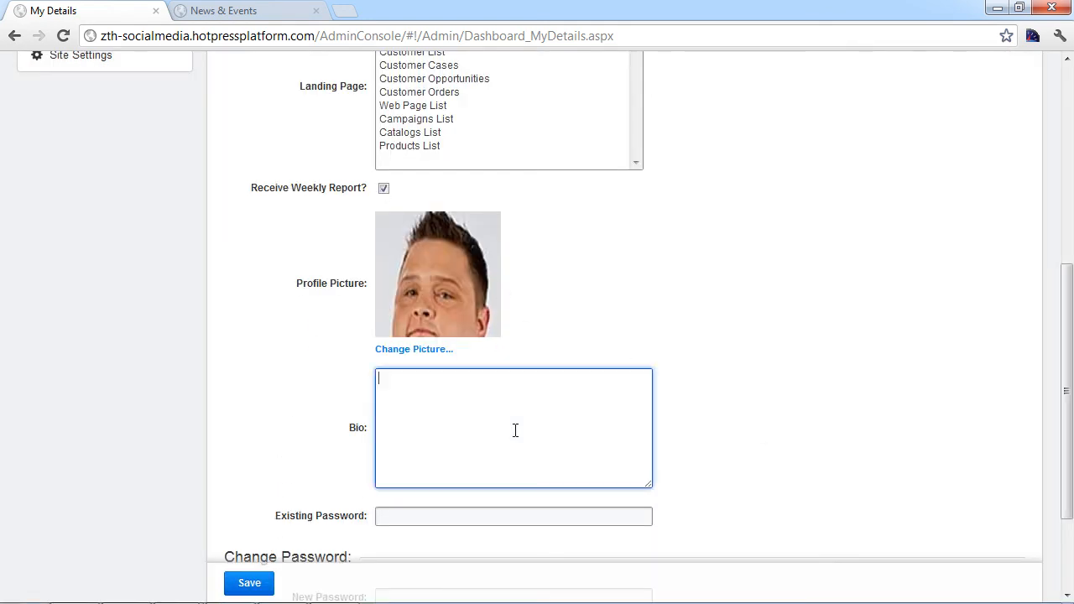
pyautogui.write('Chad is a Colorado Art Institute graduate who originally started with HotPress Web as a student intern. In 2009, Chad graduated and came back to work full time with us. Since then Chad as become a dependable and hardworking team member.')
pyautogui.scroll(-2, 587, 457)
pyautogui.click(241, 570)
pyautogui.click(263, 544)
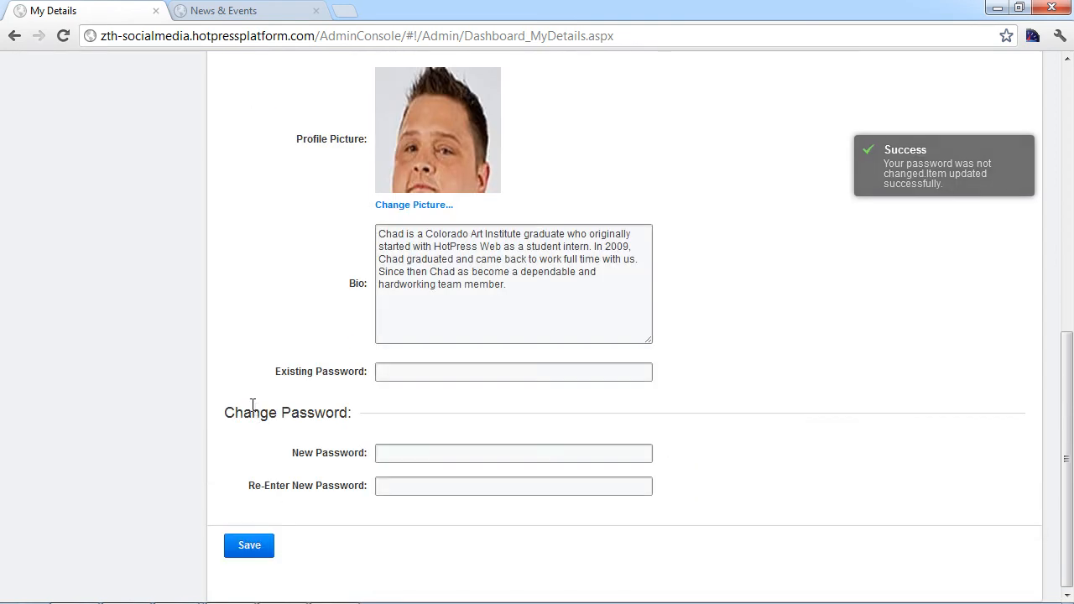
pyautogui.scroll(6, 262, 386)
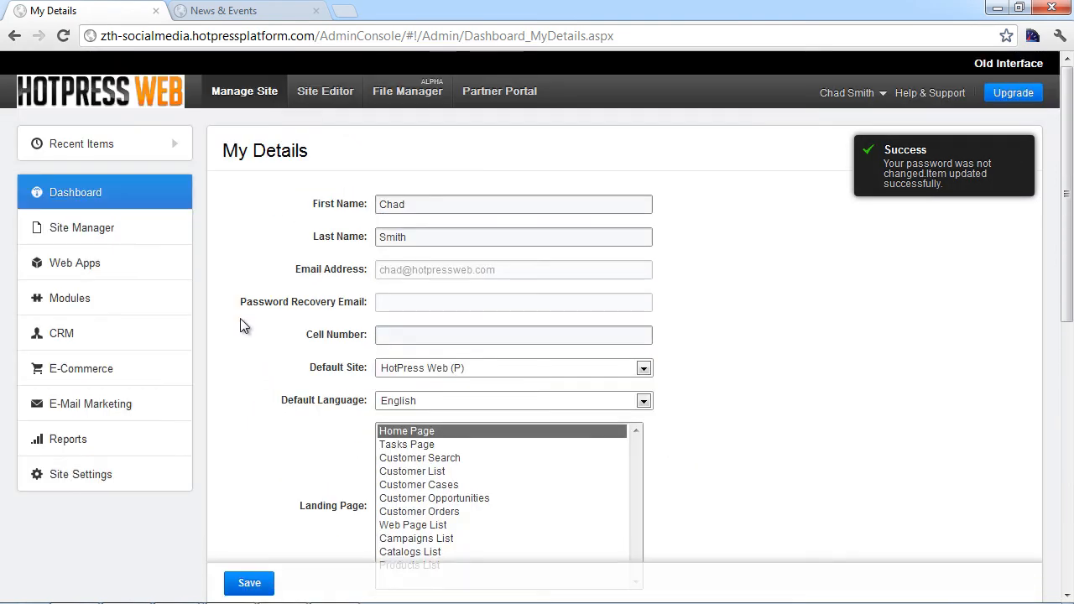
# Step: Open the Blog Post List Layout template from Module Templates' blog layouts
pyautogui.click(101, 230)
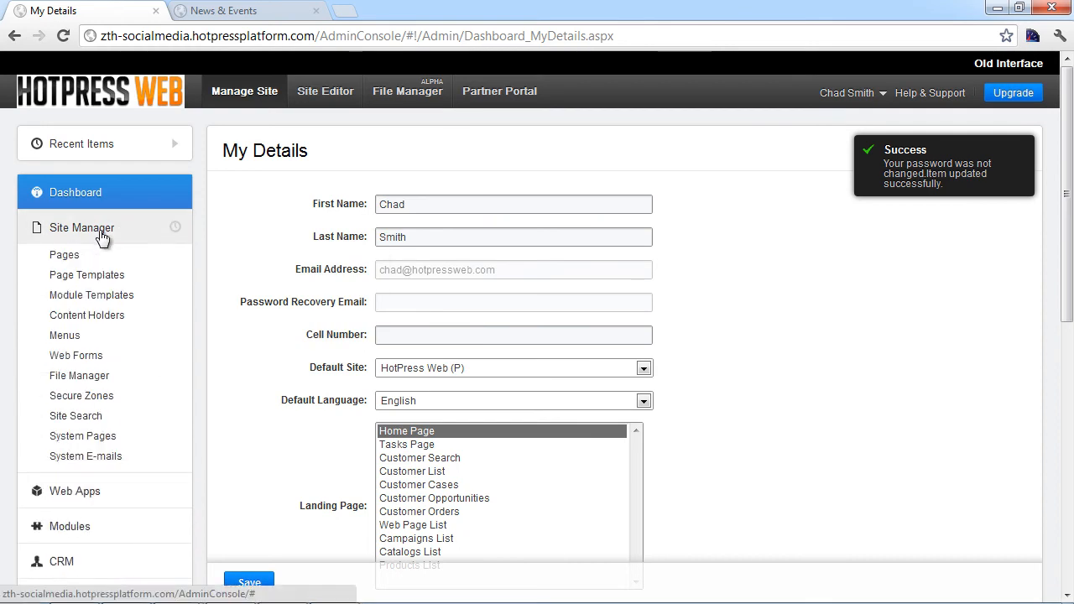
pyautogui.click(114, 299)
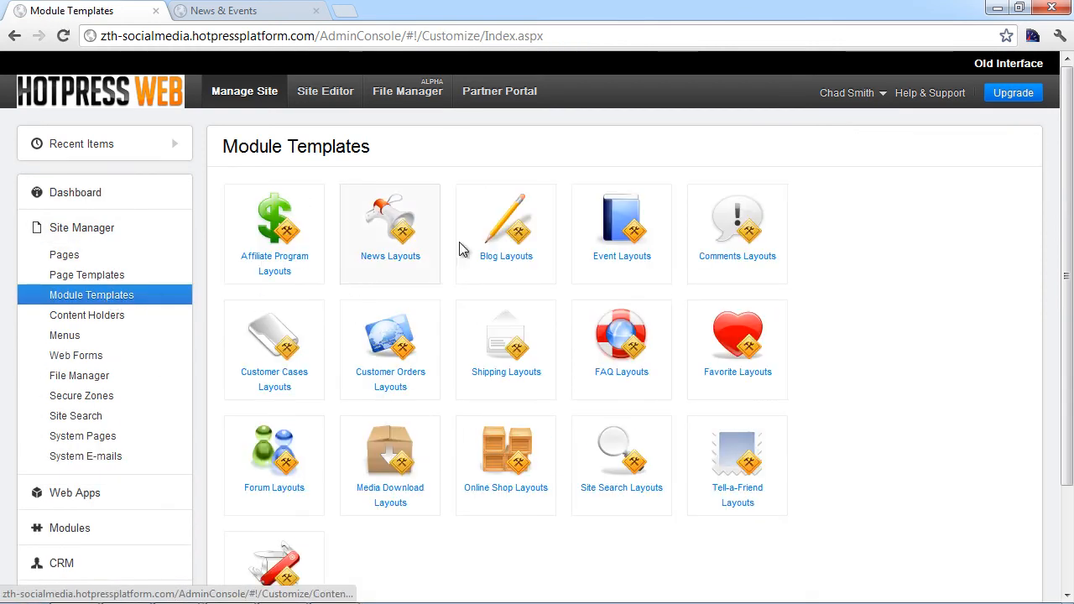
pyautogui.click(509, 231)
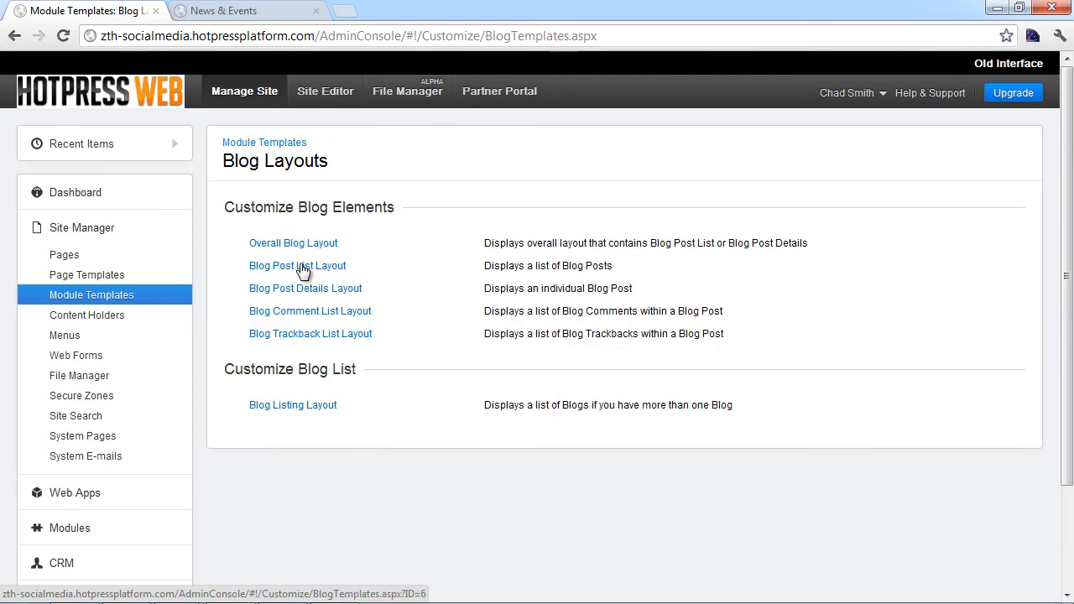
pyautogui.click(303, 267)
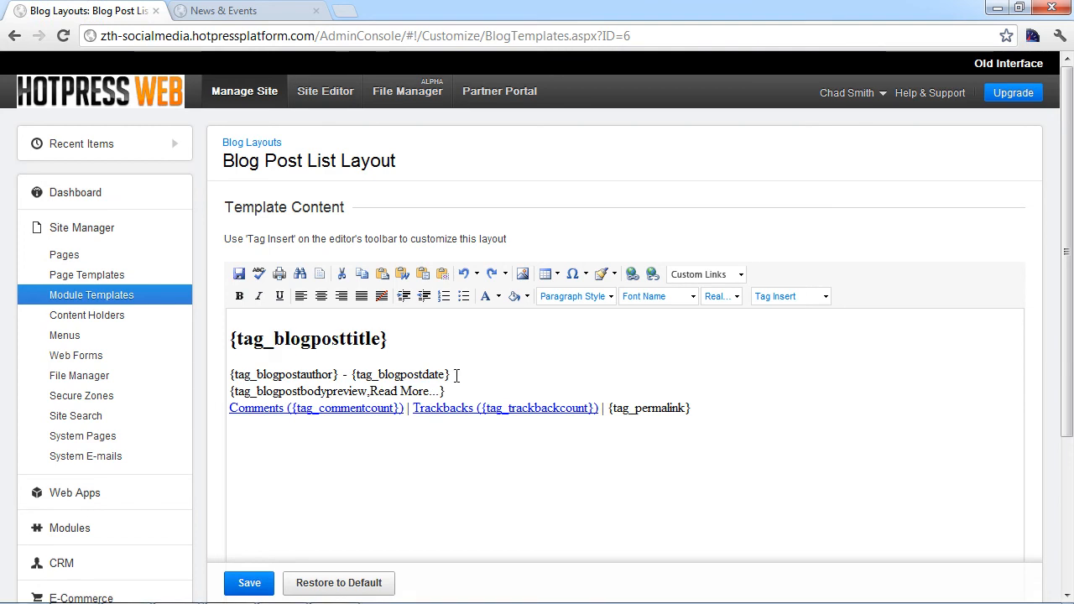
# Step: Replace the post author tag with {tag_blogpostauthorpicture} and save the list layout
pyautogui.moveTo(339, 375); pyautogui.dragTo(229, 375)
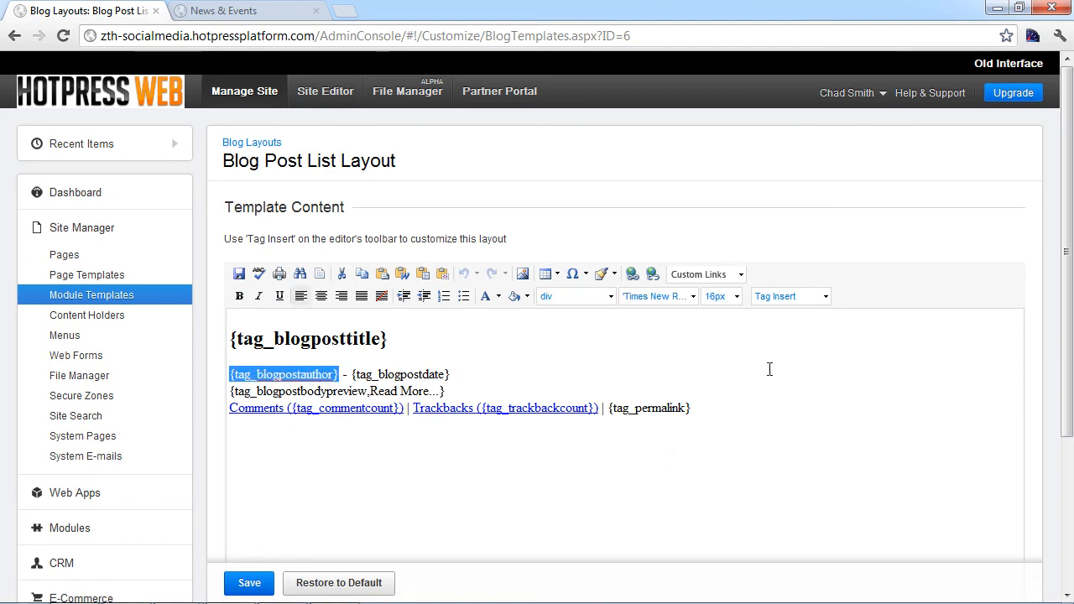
pyautogui.click(826, 298)
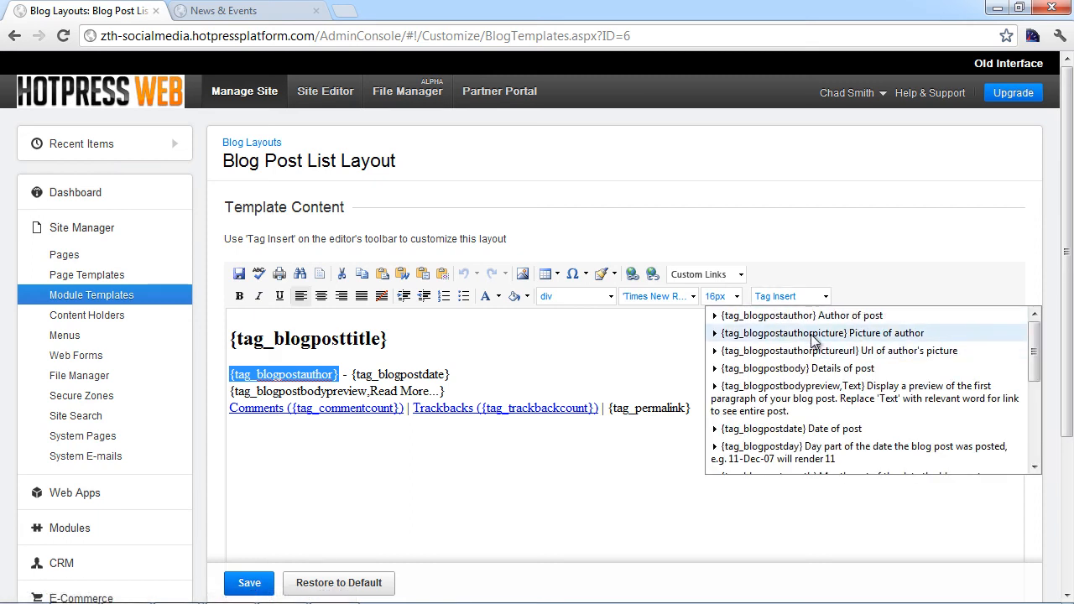
pyautogui.click(813, 334)
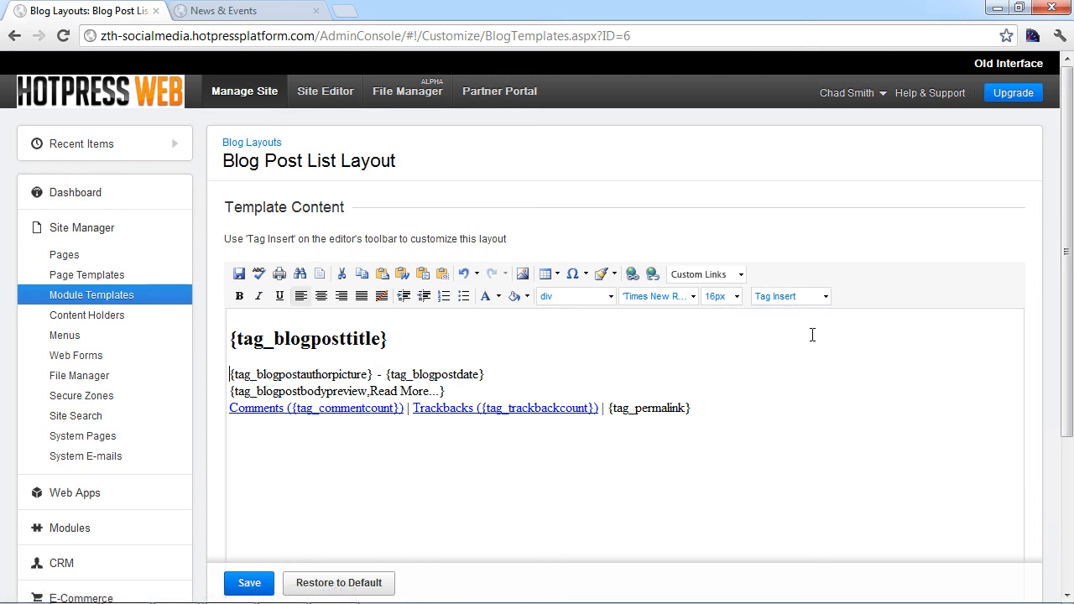
pyautogui.click(250, 584)
# Step: Reload the live News & Events blog to confirm the author picture appears
pyautogui.click(241, 13)
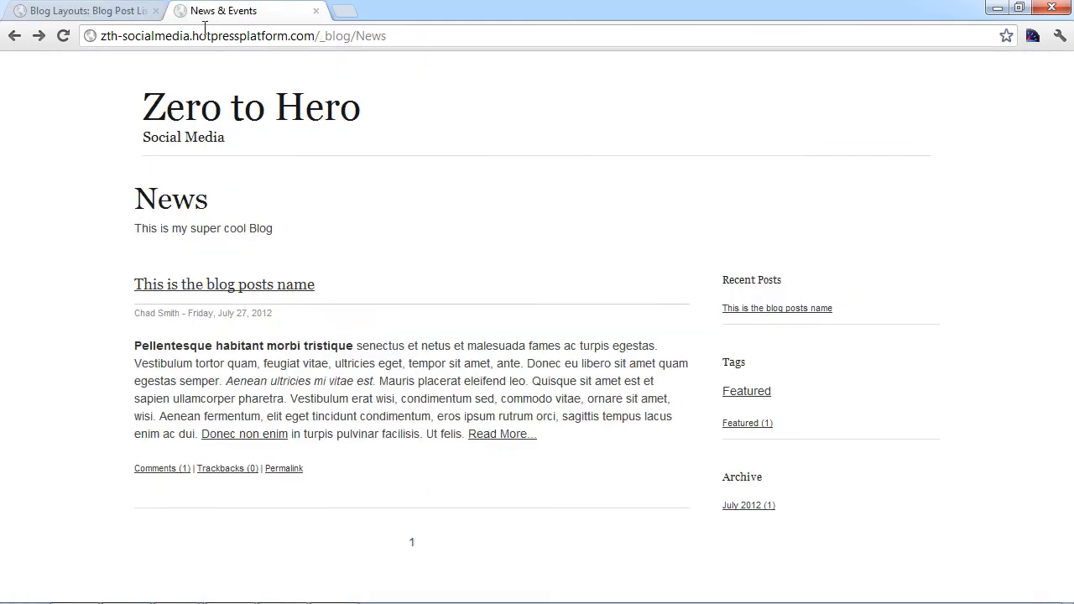
pyautogui.click(196, 31)
pyautogui.press('Return')
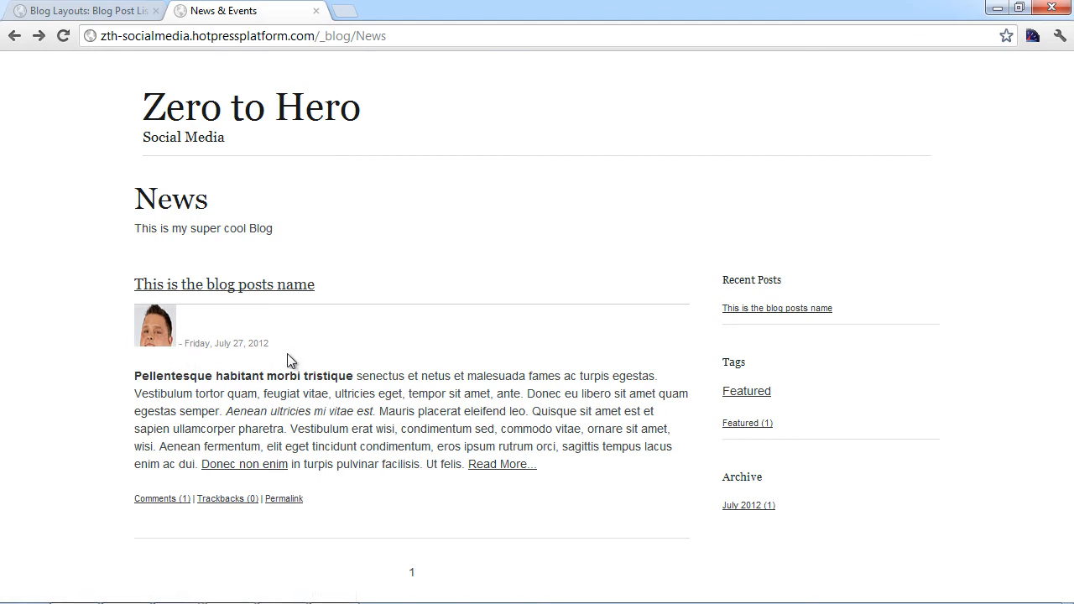
pyautogui.click(105, 12)
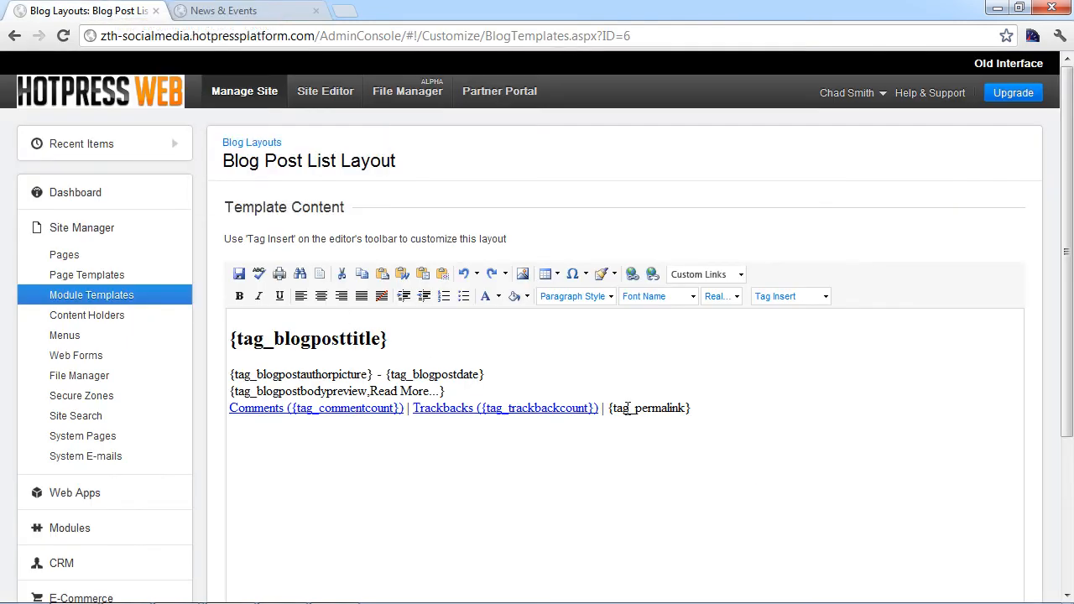
# Step: Replace the author picture tag with {tag_blogpostauthorpictureurl} and save the list layout
pyautogui.click(825, 296)
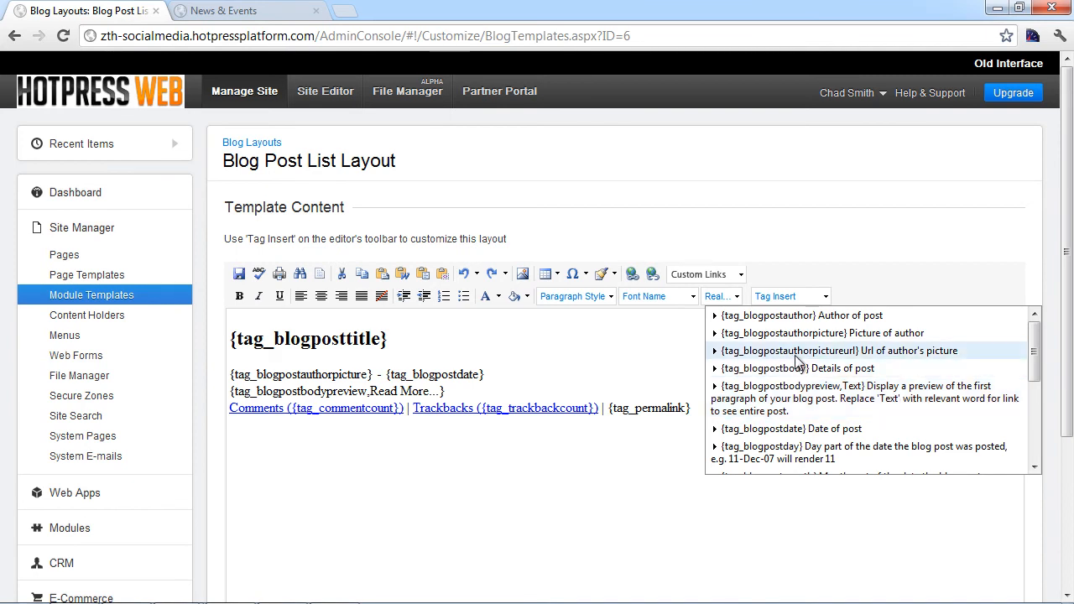
pyautogui.moveTo(374, 374); pyautogui.dragTo(224, 372)
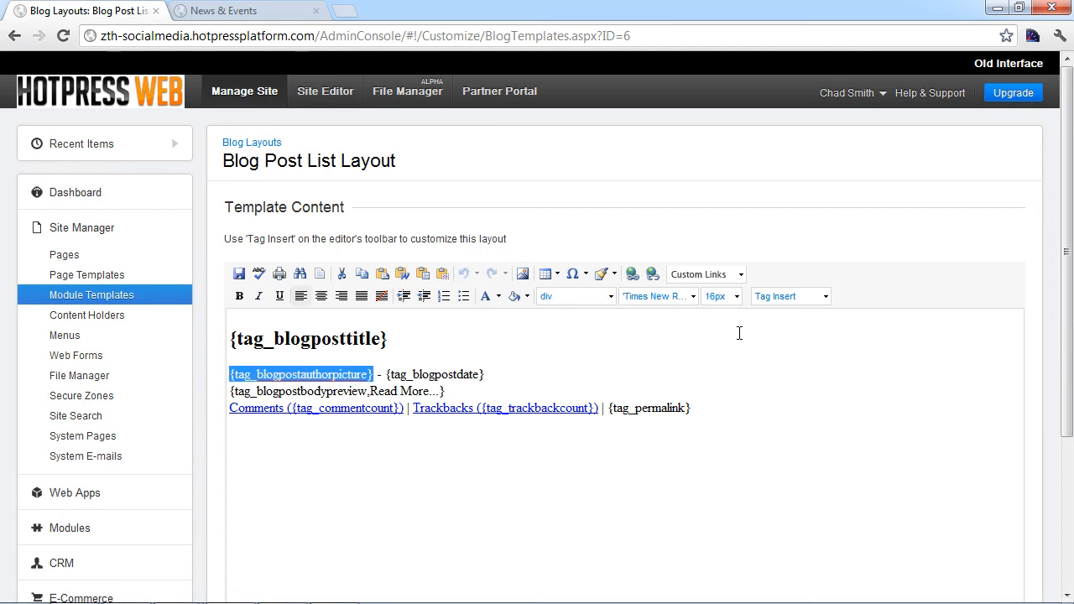
pyautogui.click(825, 296)
pyautogui.click(822, 352)
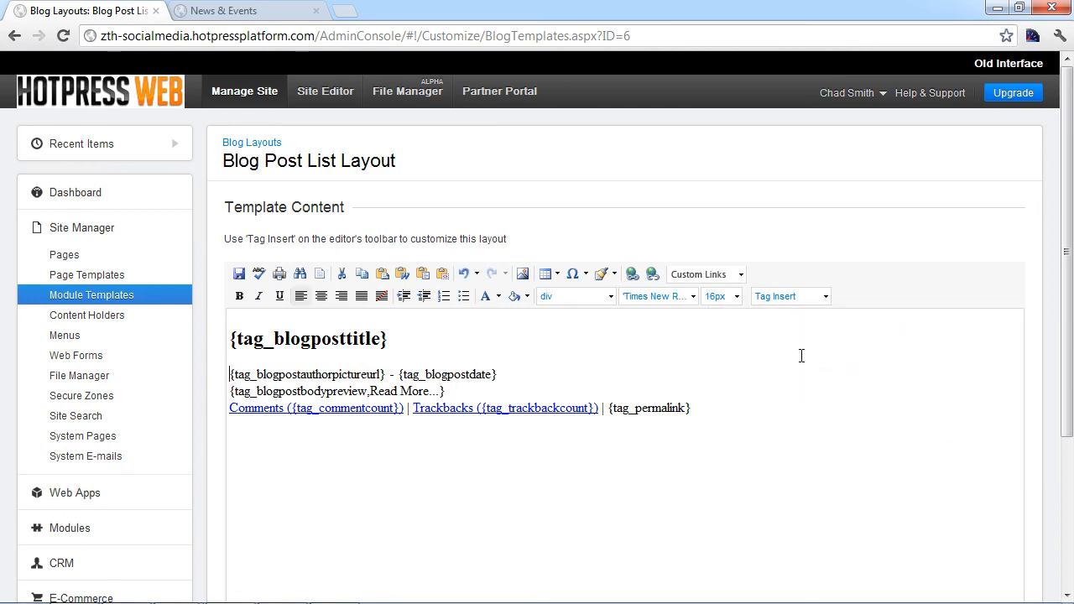
pyautogui.scroll(-2, 359, 479)
pyautogui.click(243, 581)
# Step: Reload the live News blog and inspect the rendered path /_assets/img/profile-image-display.png
pyautogui.click(334, 17)
pyautogui.click(203, 46)
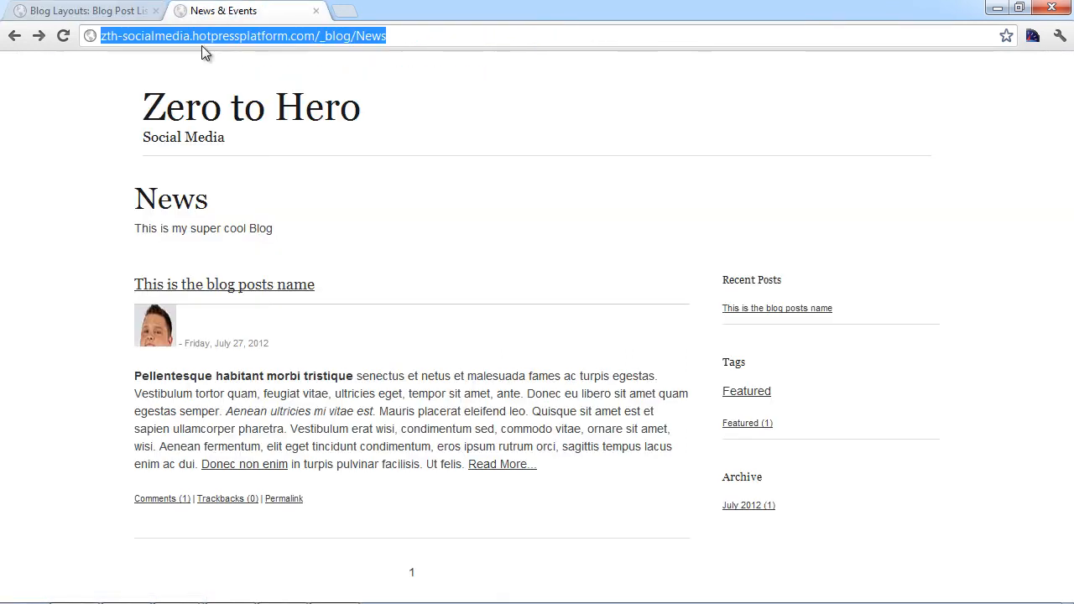
pyautogui.press('Return')
pyautogui.moveTo(292, 318); pyautogui.dragTo(127, 411)
pyautogui.click(187, 334)
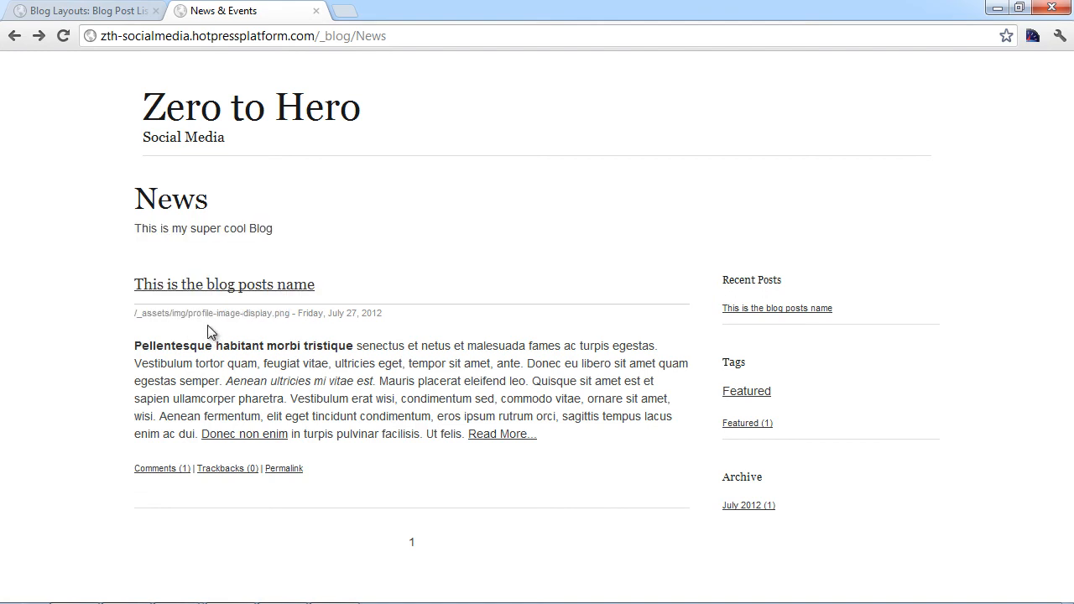
# Step: Check the authorpictureurl tag in the template's HTML view, then go back to Blog Layouts
pyautogui.click(100, 11)
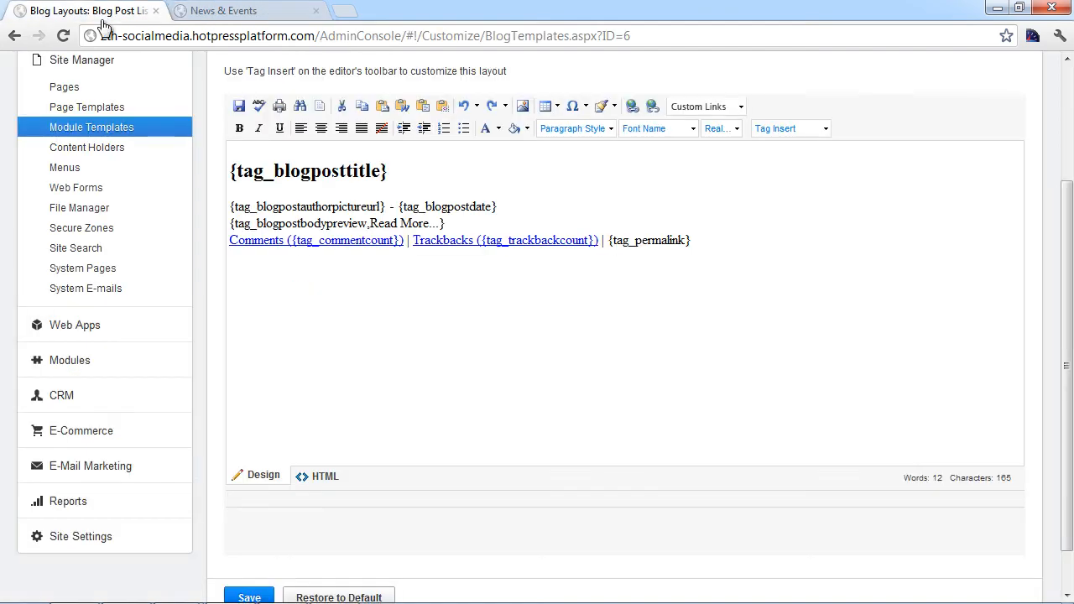
pyautogui.click(331, 483)
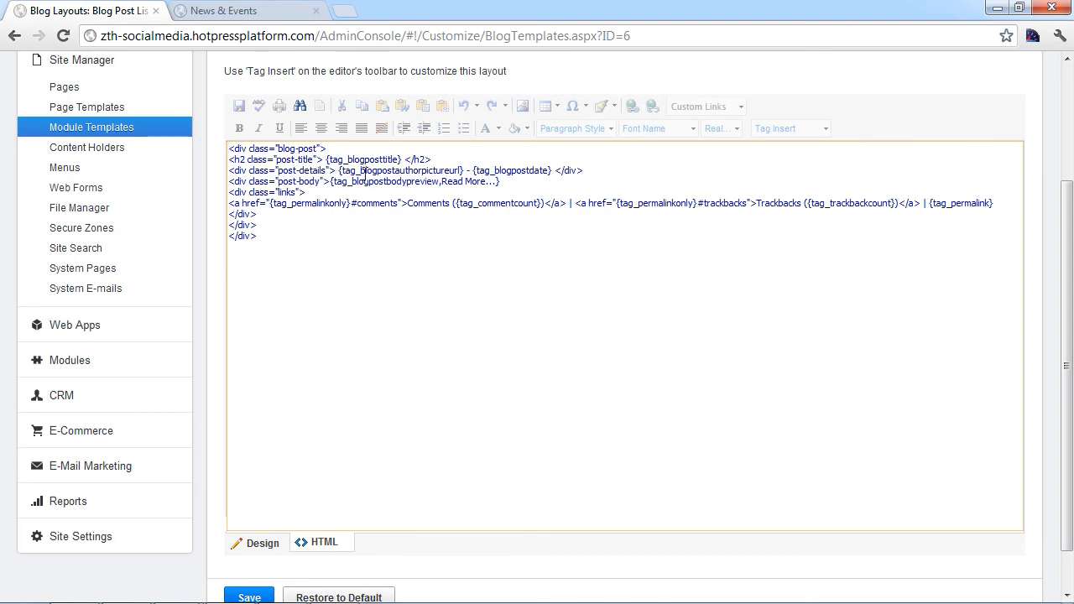
pyautogui.moveTo(464, 171); pyautogui.dragTo(338, 172)
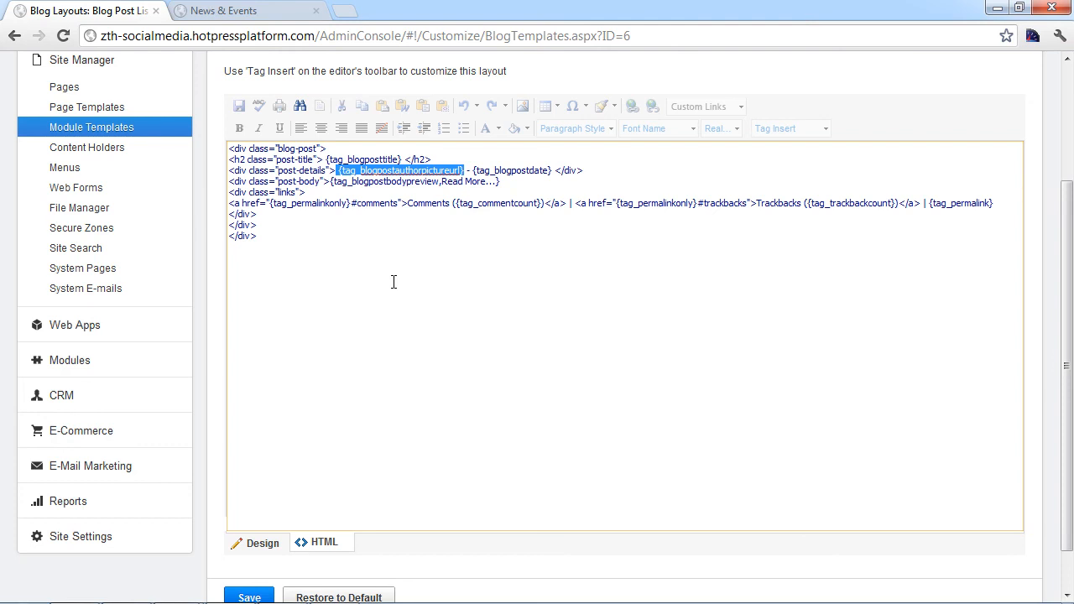
pyautogui.scroll(2, 393, 282)
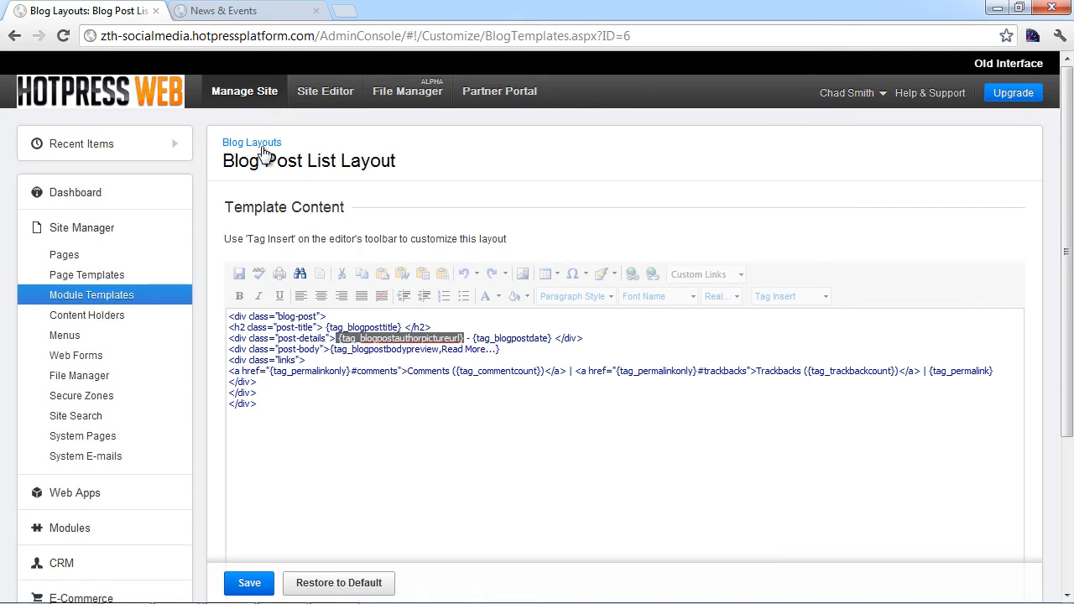
pyautogui.click(263, 145)
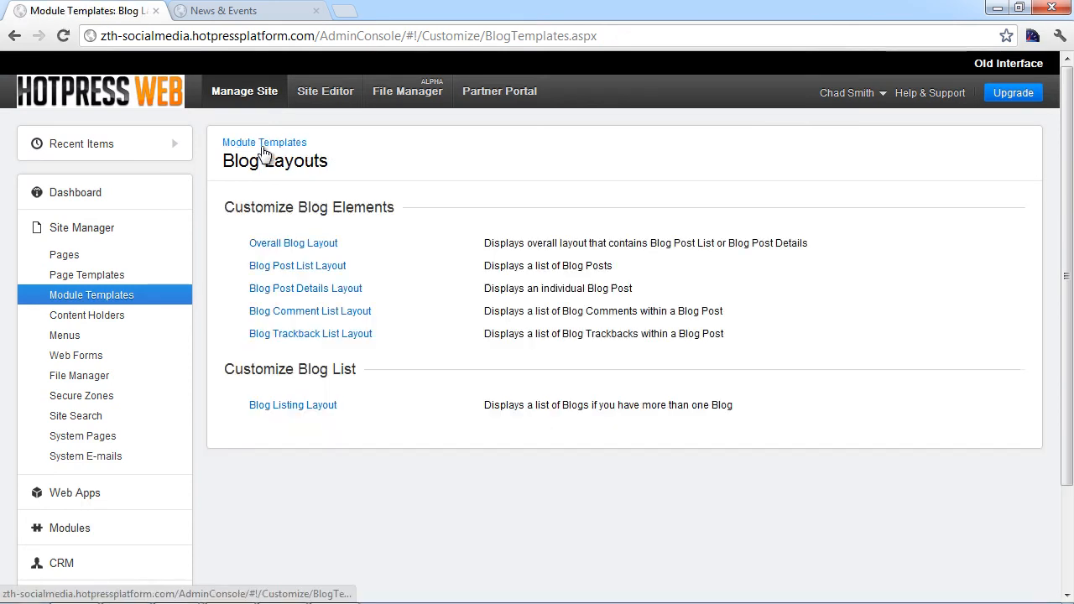
# Step: In the Blog Post Details Layout, replace the author tag with {tag_blogpostauthorpicture}
pyautogui.click(325, 290)
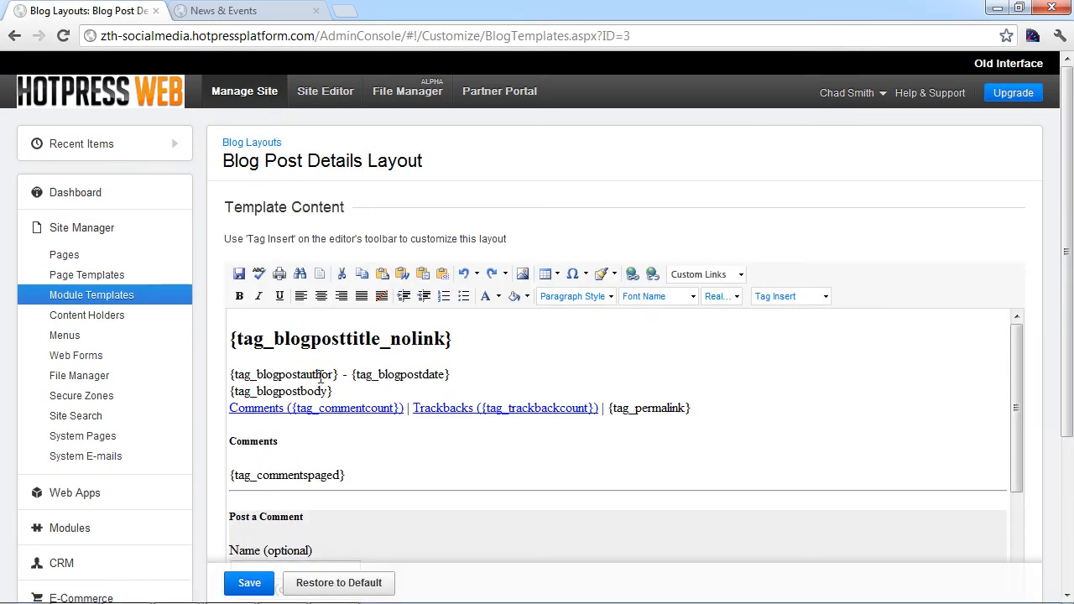
pyautogui.moveTo(339, 375); pyautogui.dragTo(224, 372)
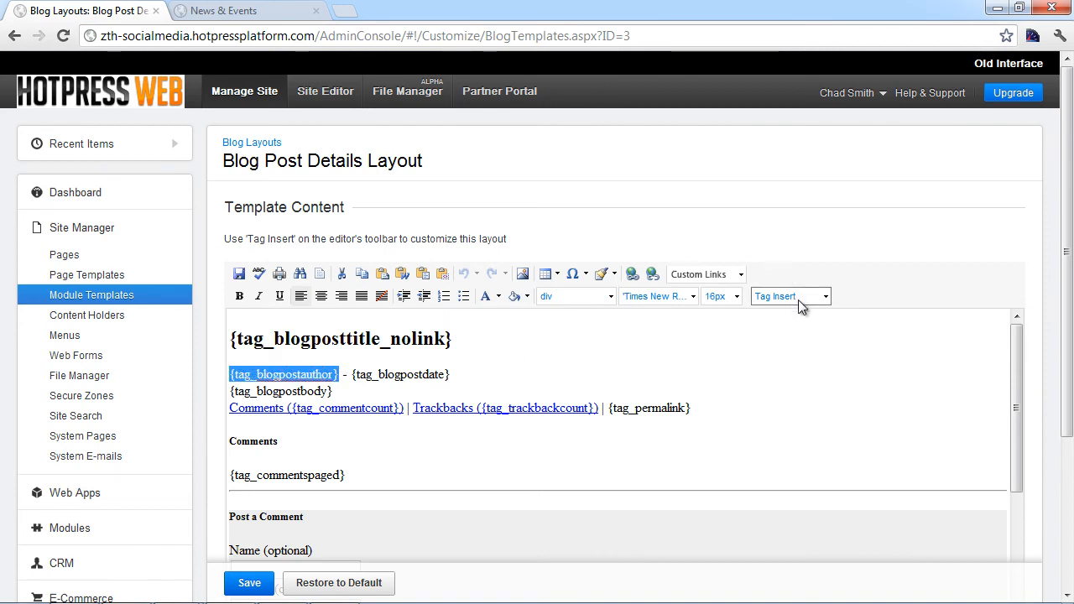
pyautogui.click(785, 297)
pyautogui.click(828, 351)
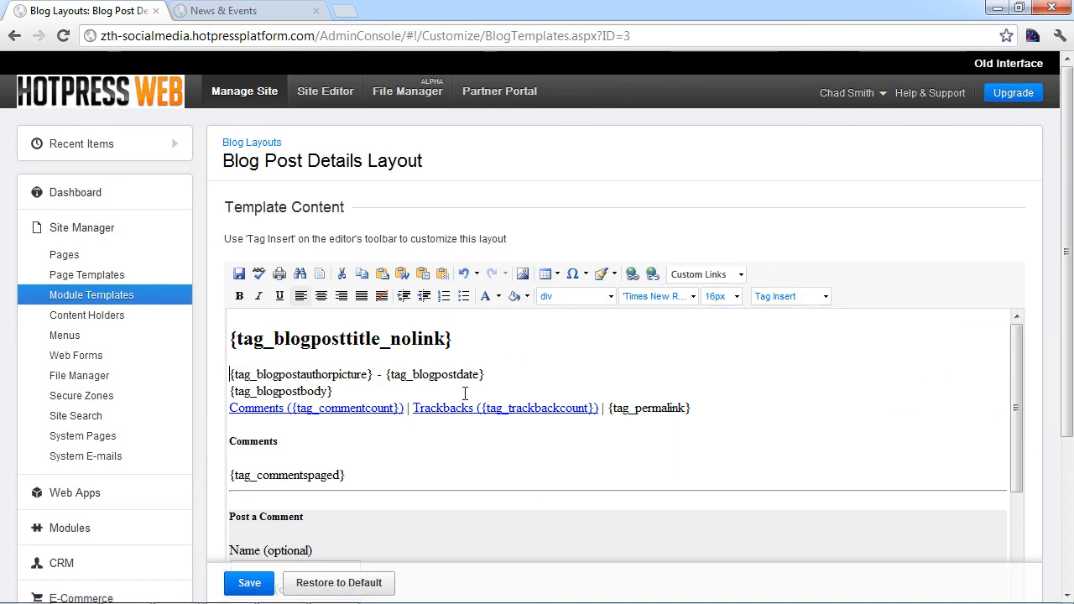
pyautogui.scroll(-2, 463, 395)
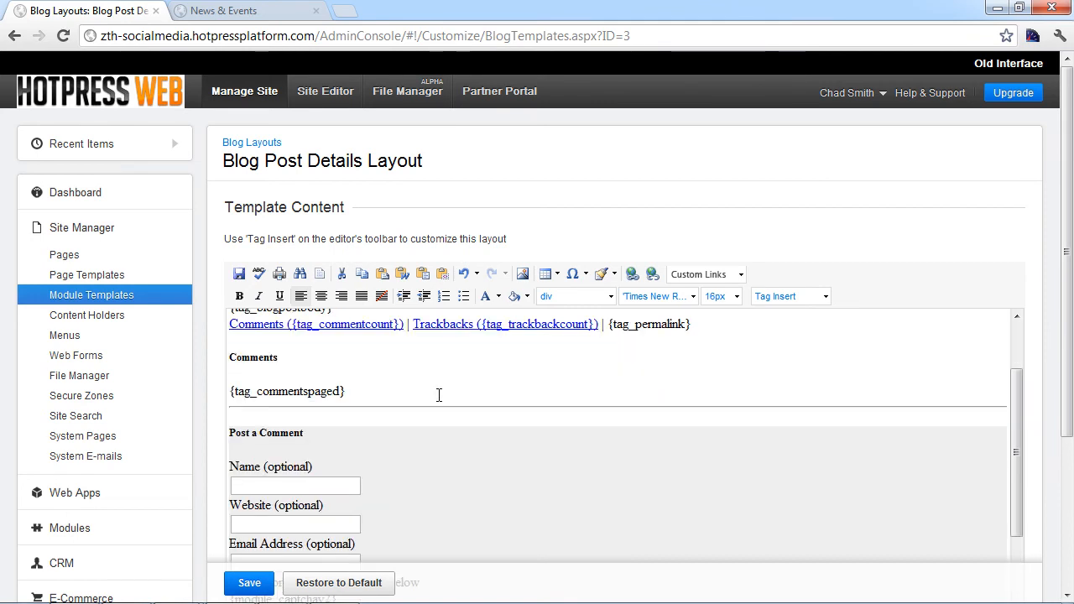
pyautogui.scroll(2, 355, 383)
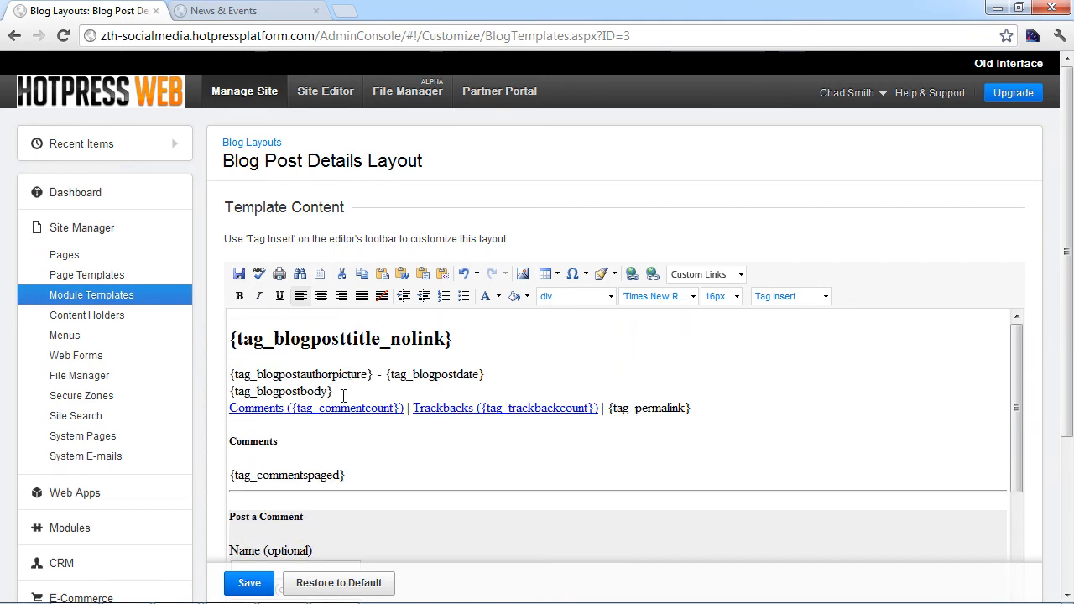
# Step: Add {tag_blogpostauthorbiography} on a new line after the post body and save the template
pyautogui.click(342, 391)
pyautogui.press('Return')
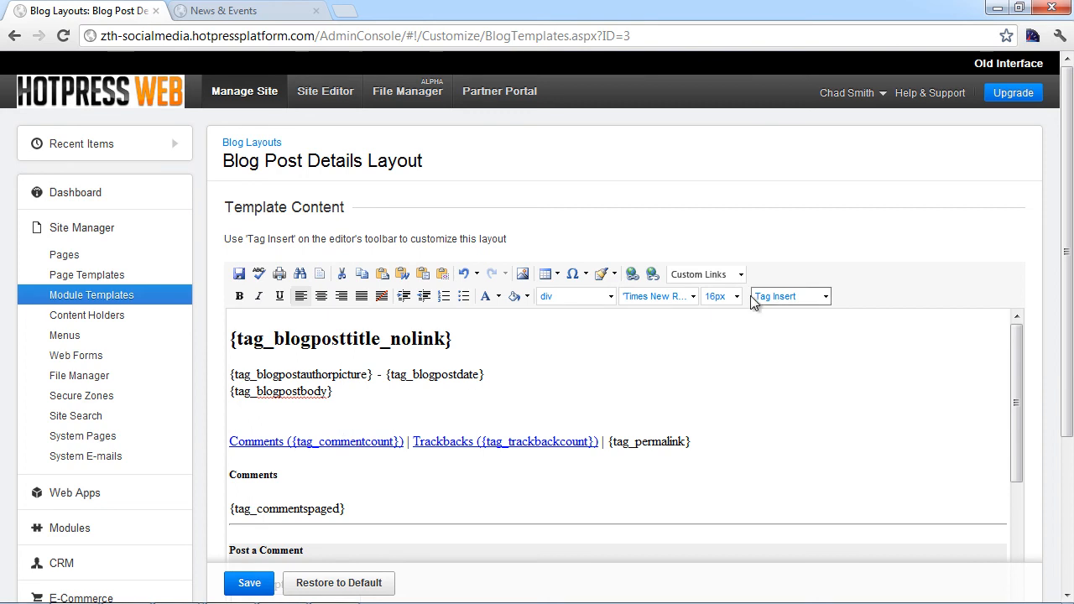
pyautogui.click(789, 296)
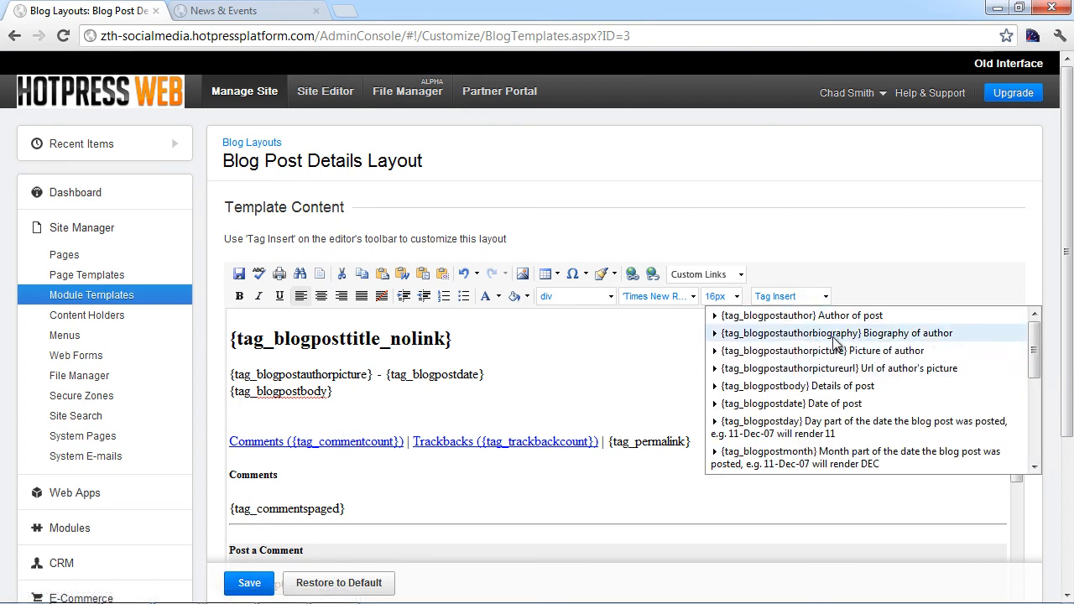
pyautogui.click(838, 335)
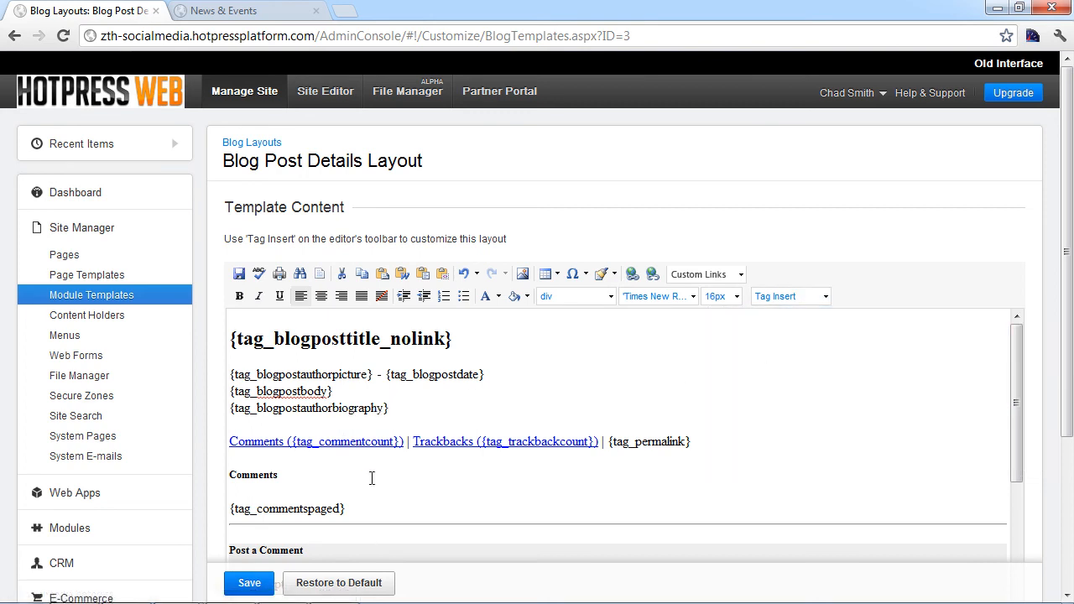
pyautogui.click(245, 582)
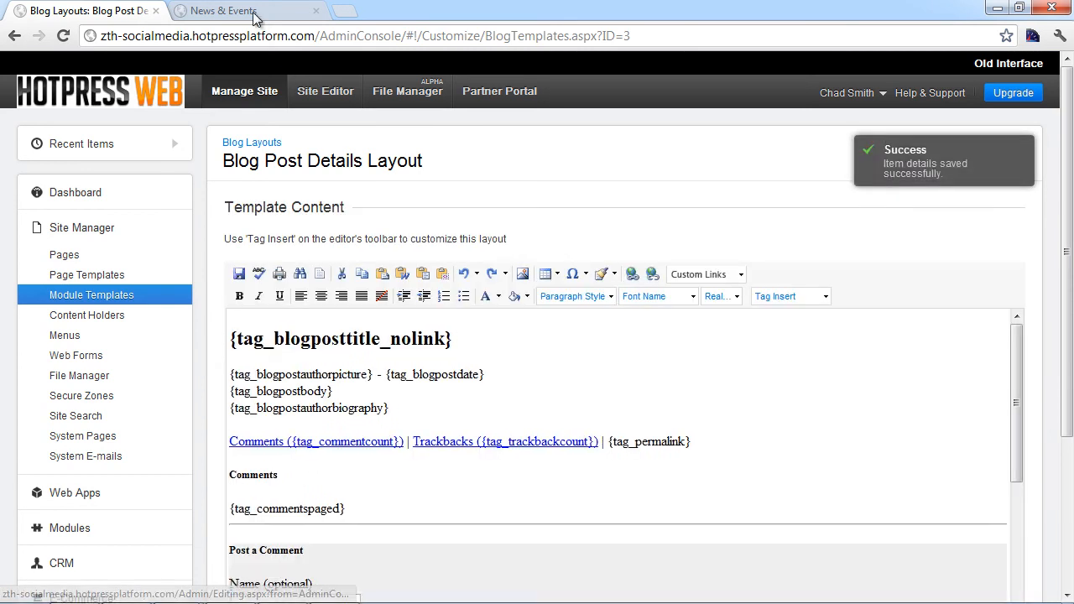
pyautogui.click(252, 12)
pyautogui.click(208, 287)
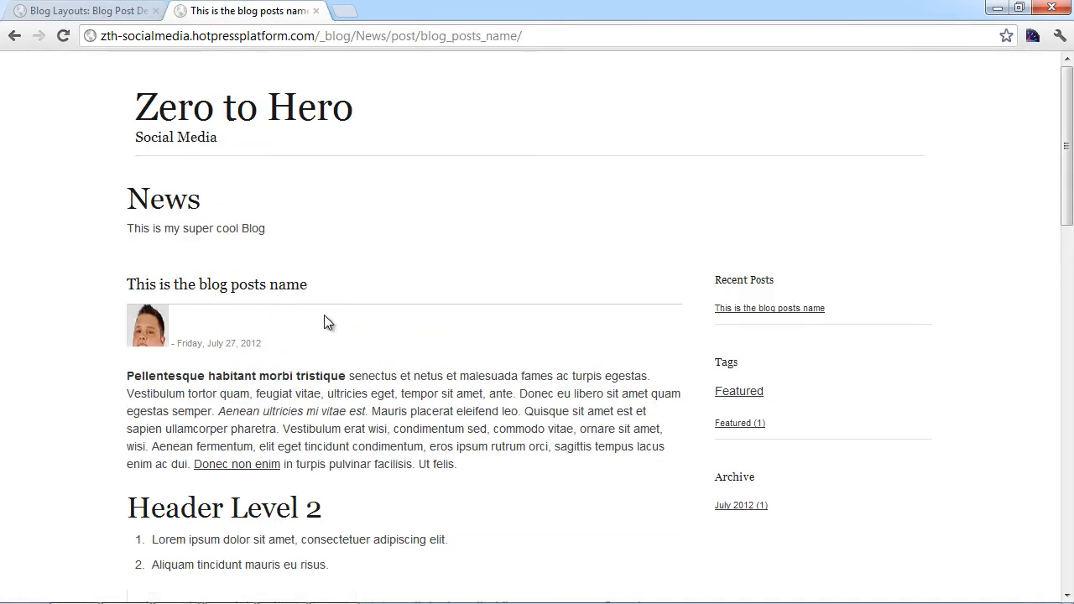
pyautogui.scroll(-1, 157, 249)
pyautogui.scroll(-5, 164, 269)
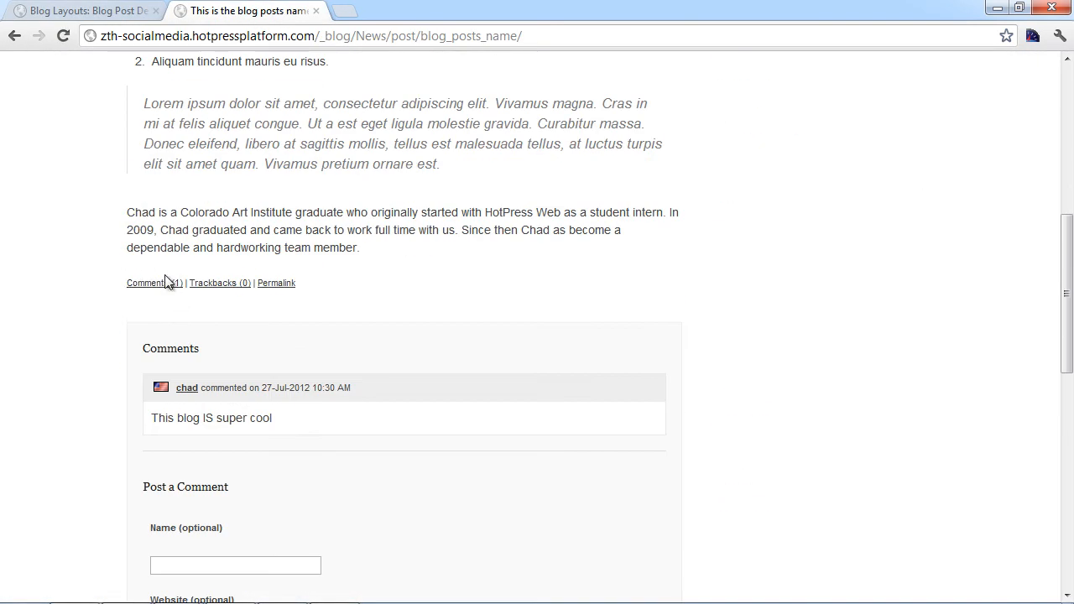
pyautogui.scroll(2, 277, 199)
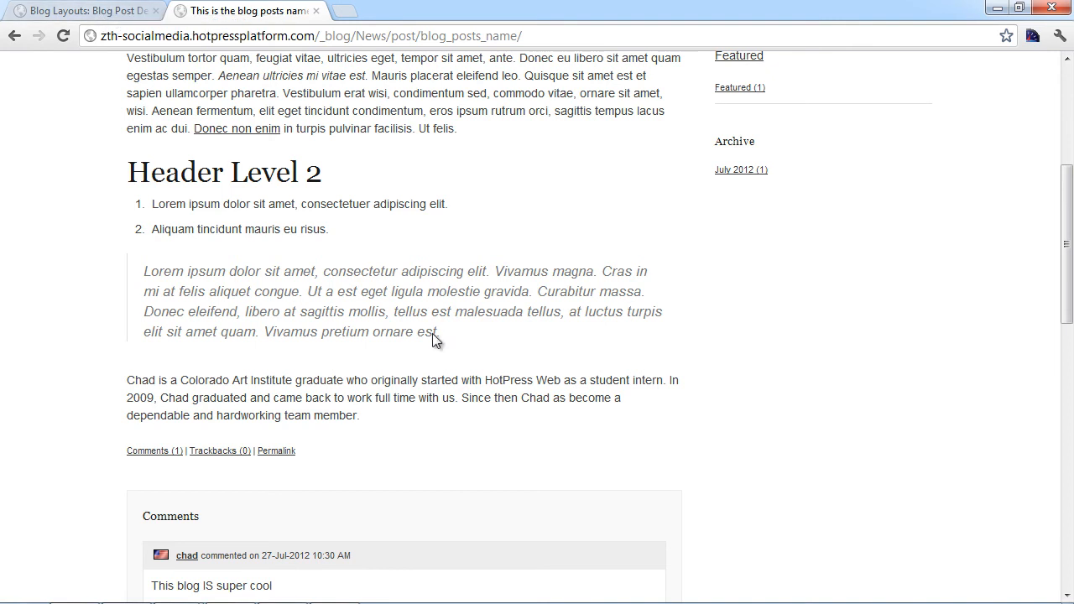
pyautogui.scroll(1, 430, 421)
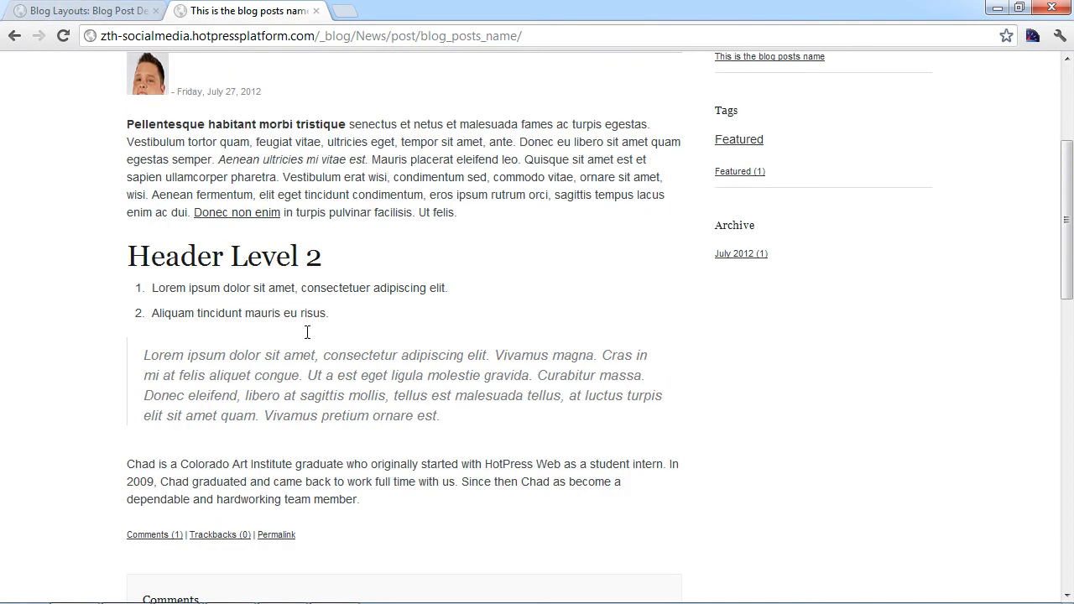
pyautogui.click(114, 10)
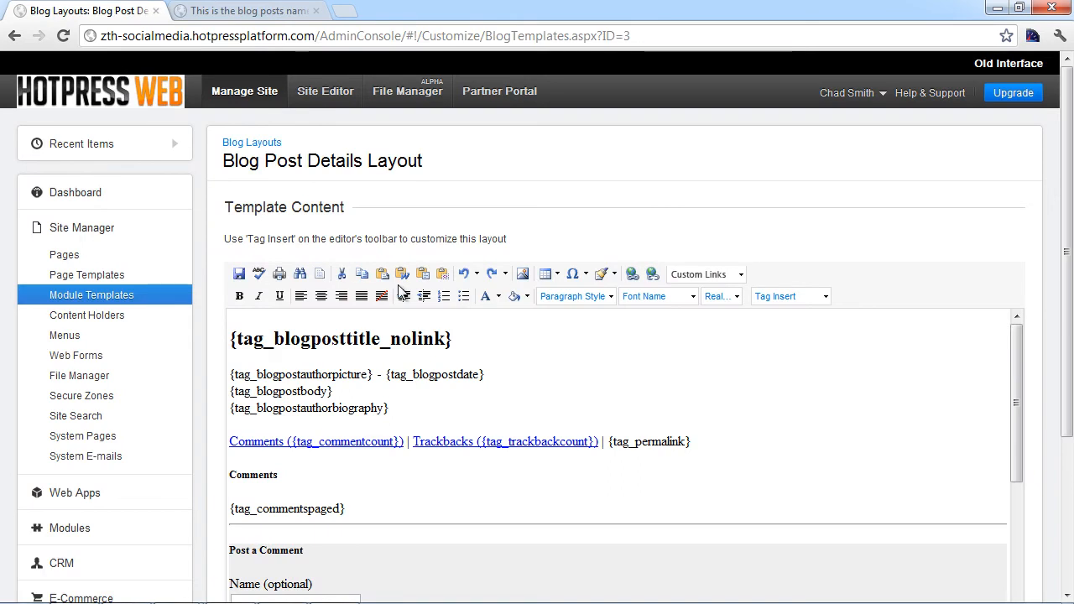
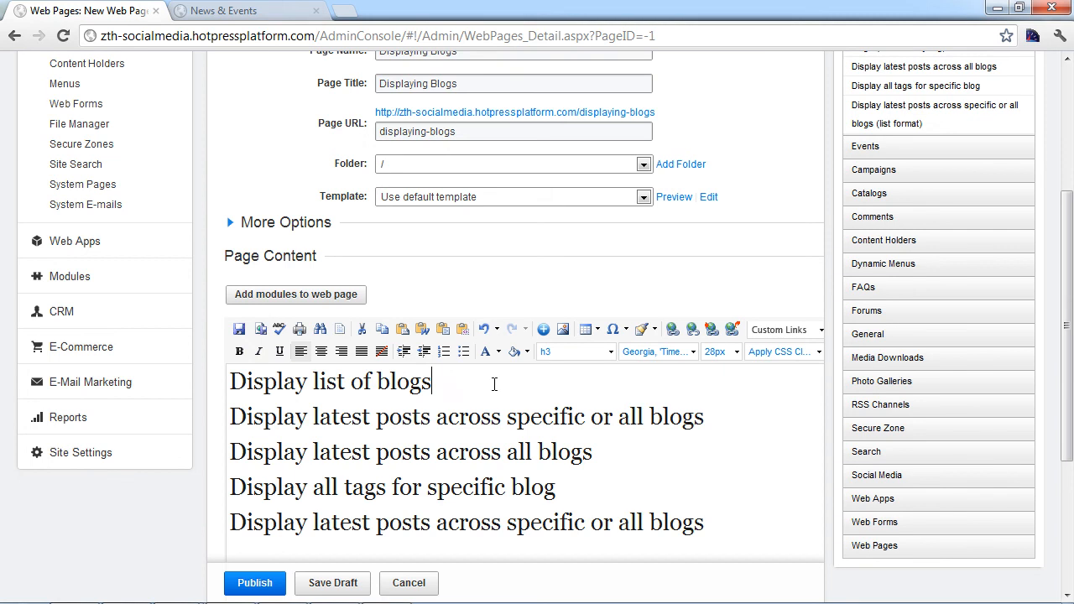
# Step: Insert a Display list of blogs module set to All Items under the first heading
pyautogui.press('Return')
pyautogui.scroll(1, 622, 403)
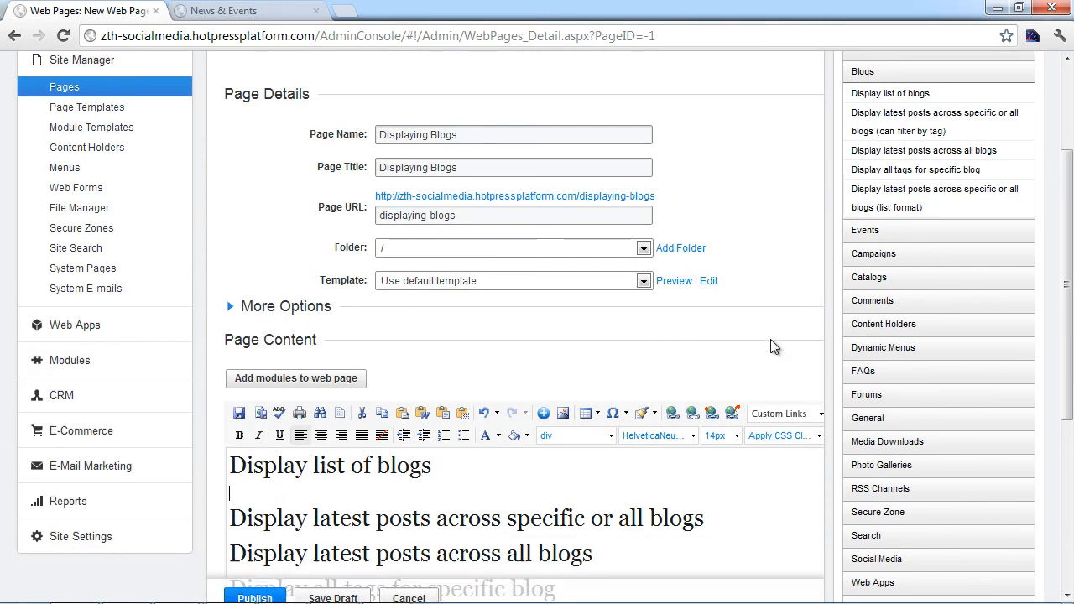
pyautogui.click(907, 94)
pyautogui.scroll(1, 826, 182)
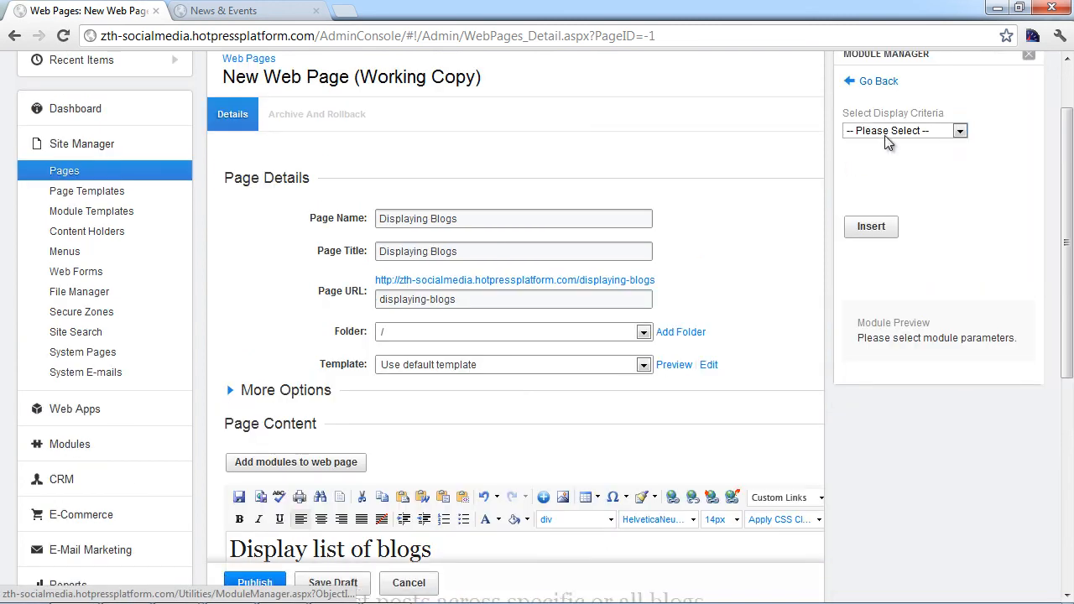
pyautogui.click(959, 130)
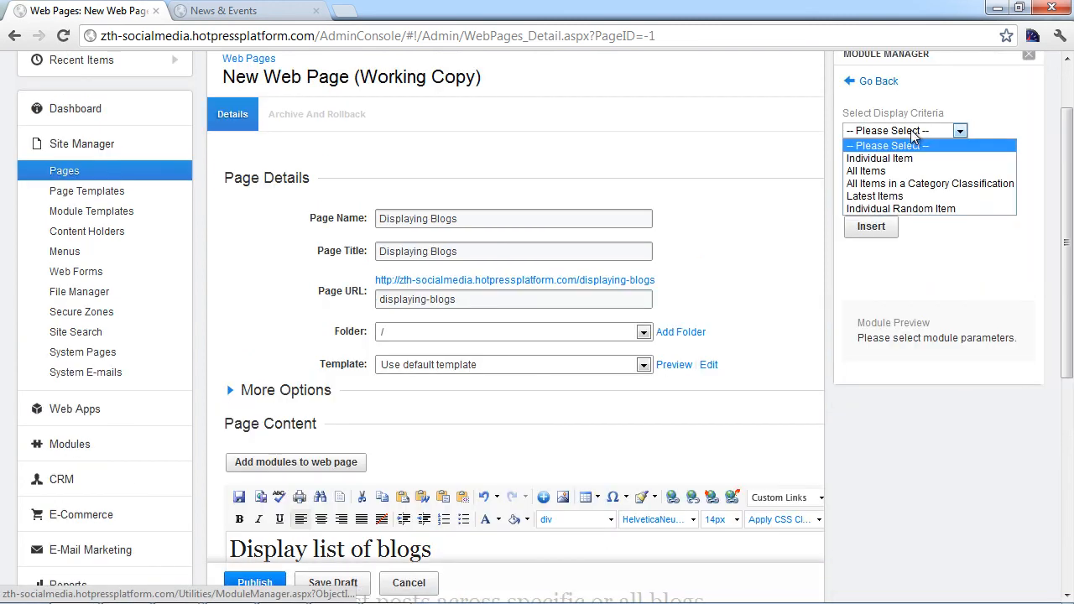
pyautogui.click(905, 170)
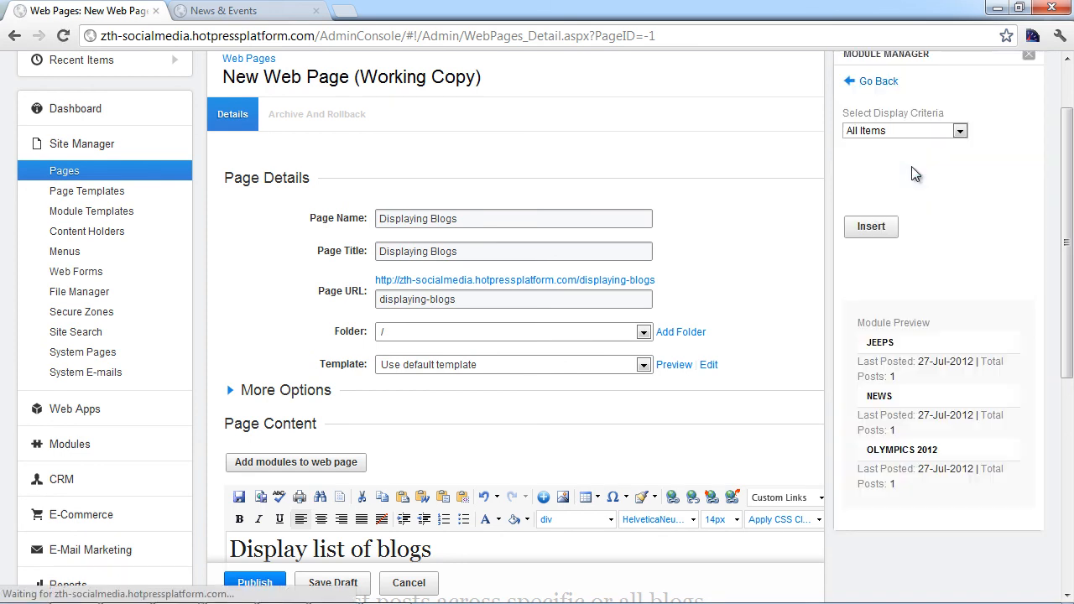
pyautogui.click(865, 232)
# Step: Insert a latest-posts module for the Jeeps blog under the second heading, opening a line under the third
pyautogui.scroll(-2, 725, 275)
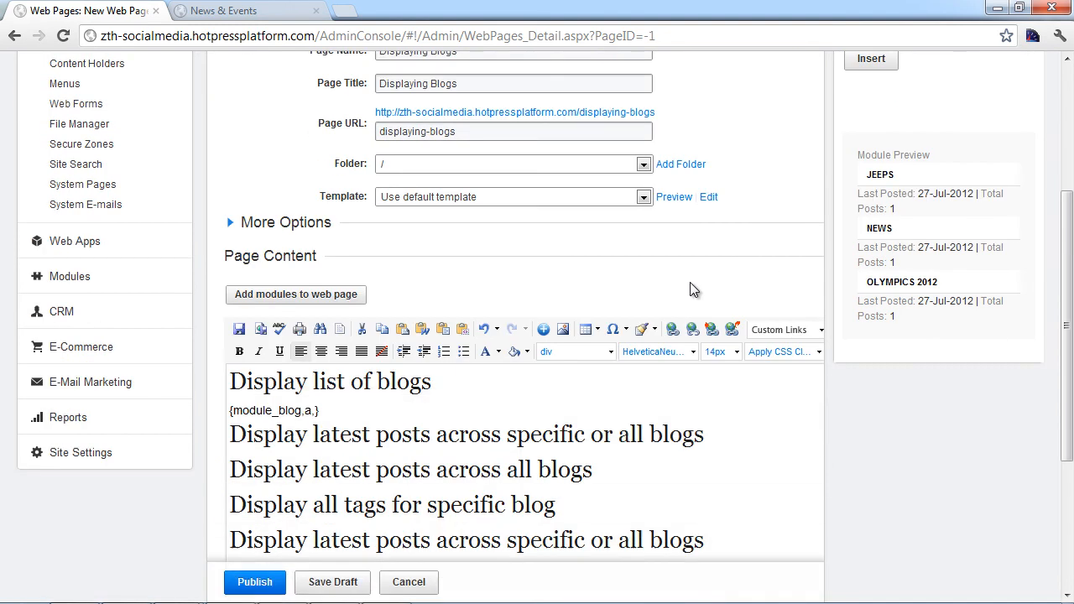
pyautogui.click(707, 437)
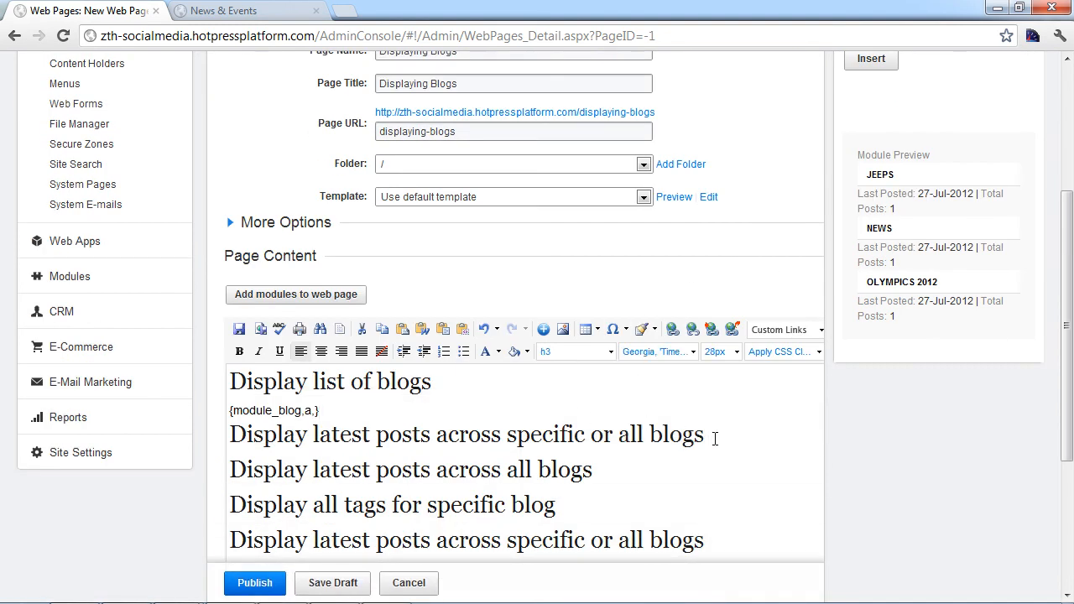
pyautogui.press('Return')
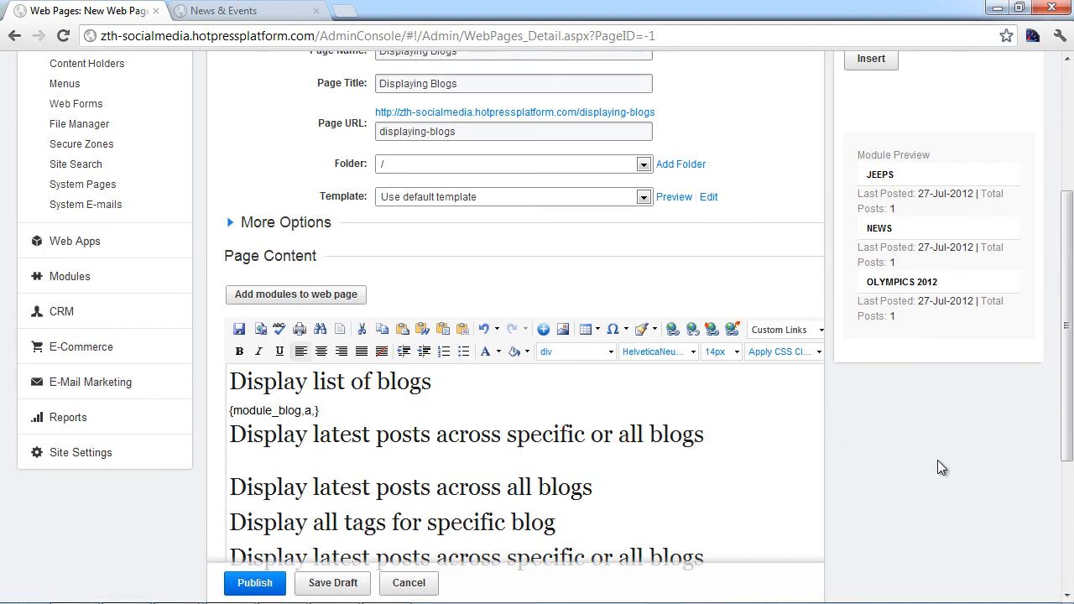
pyautogui.scroll(3, 941, 467)
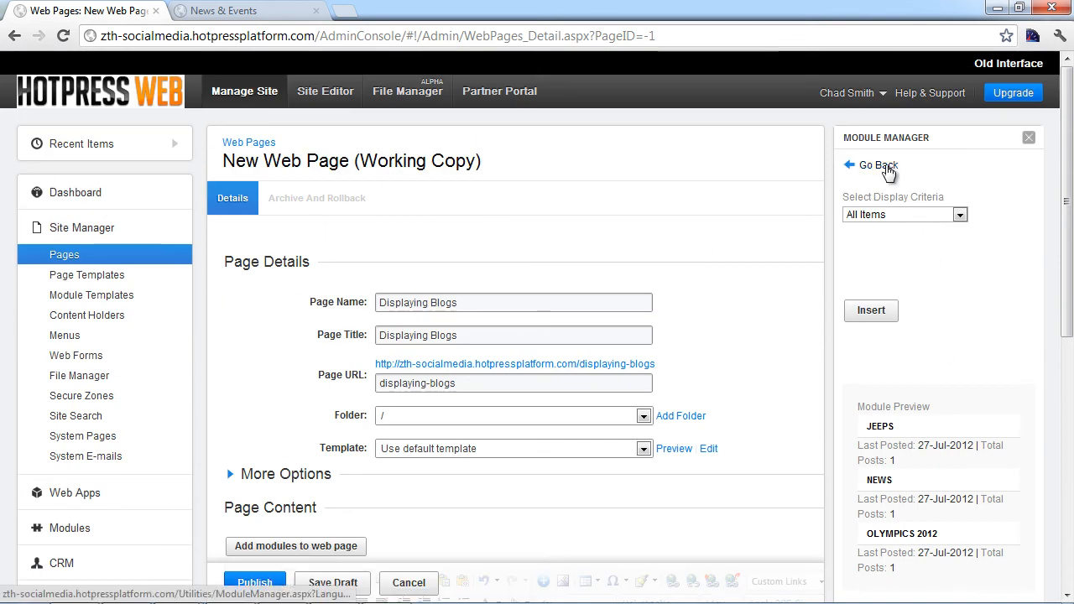
pyautogui.click(881, 166)
pyautogui.click(889, 286)
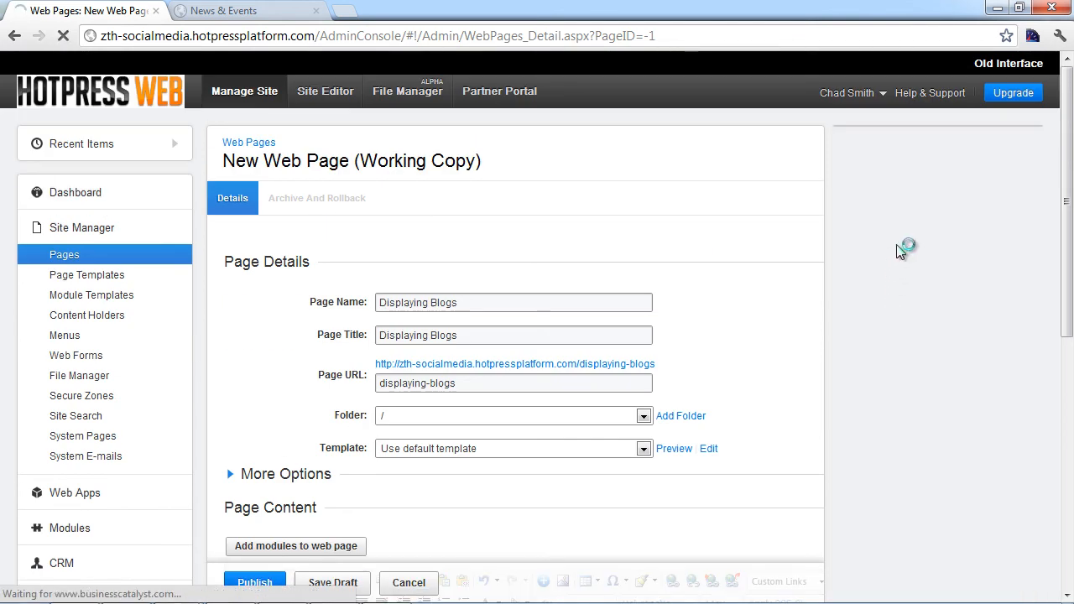
pyautogui.click(936, 216)
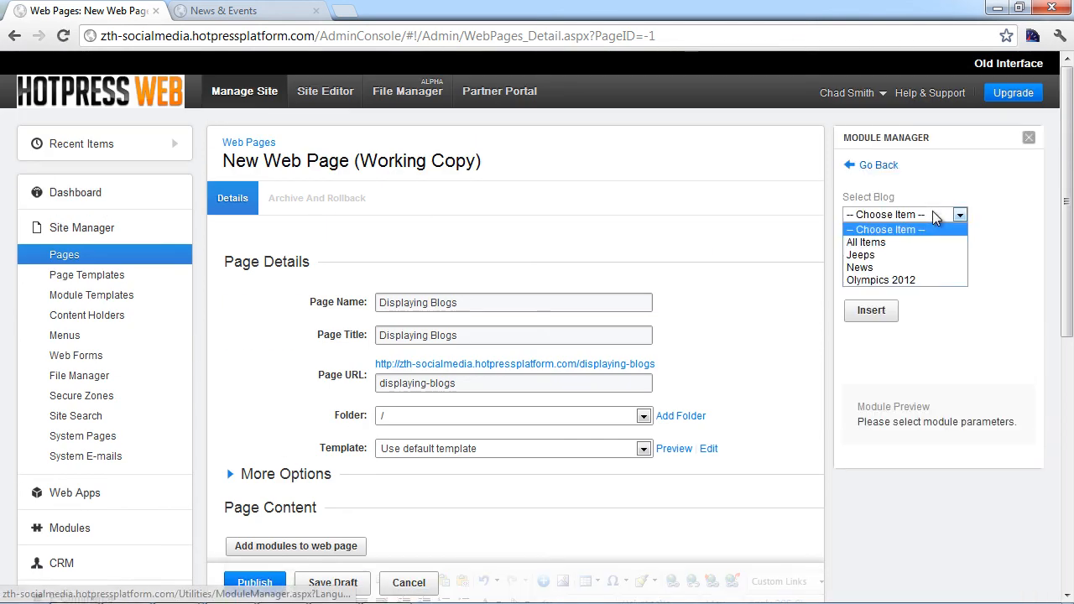
pyautogui.click(882, 254)
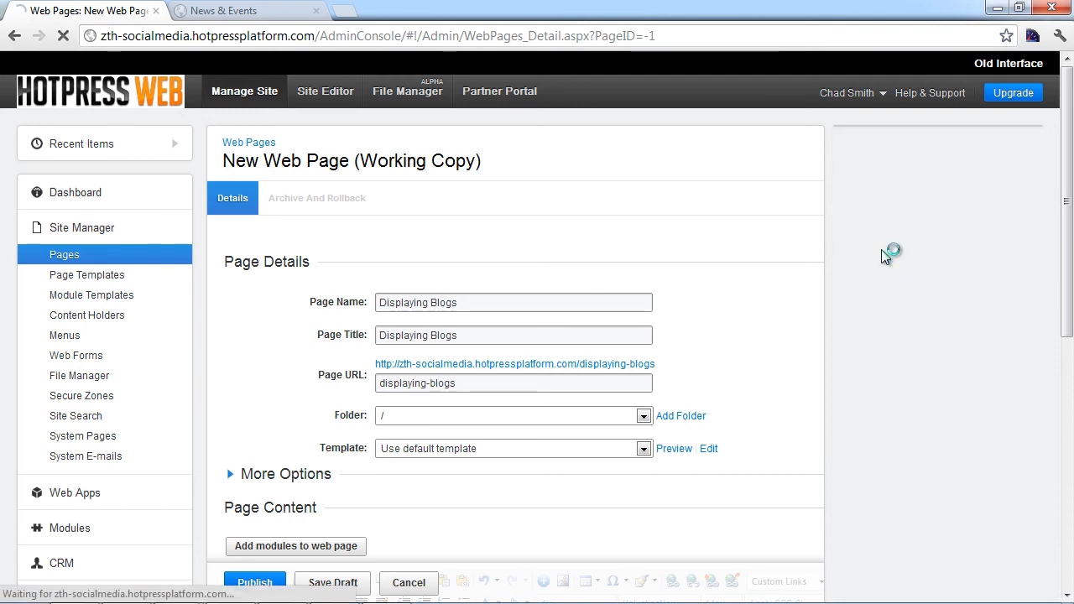
pyautogui.click(871, 311)
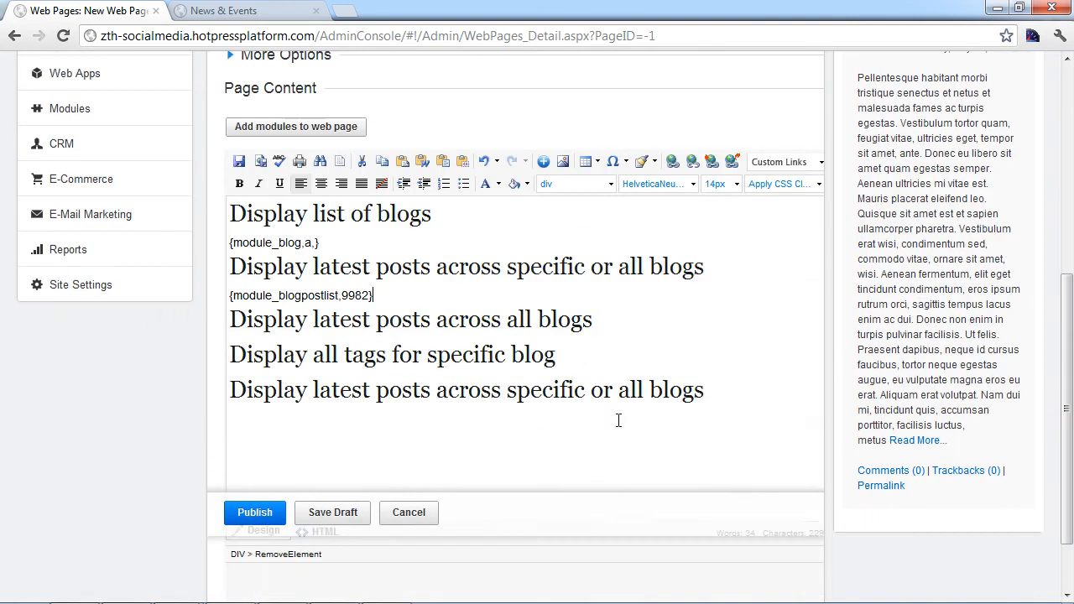
pyautogui.click(613, 327)
pyautogui.press('Return')
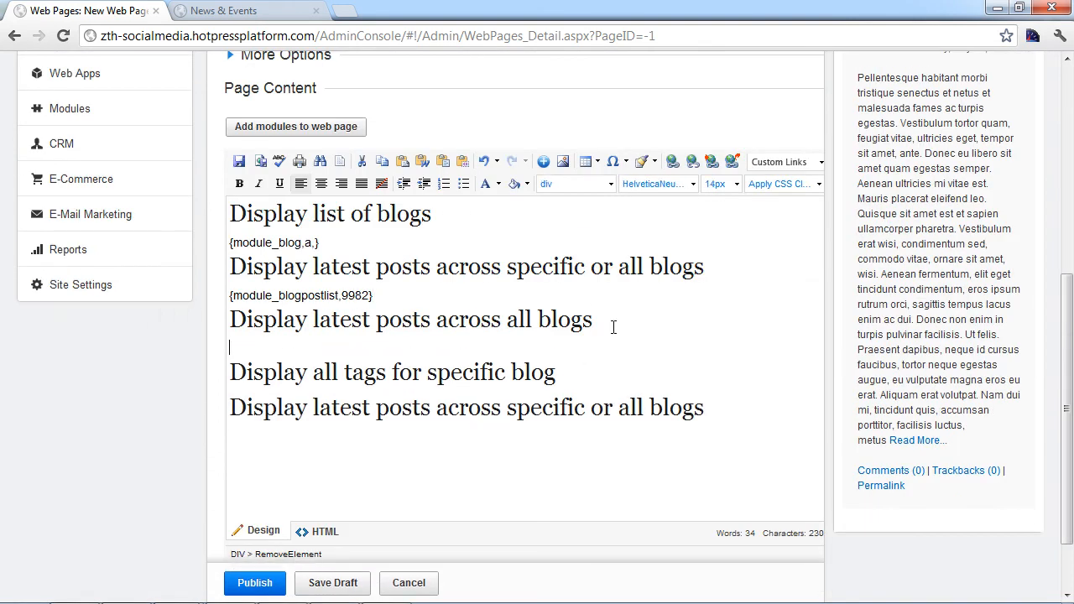
pyautogui.scroll(5, 678, 335)
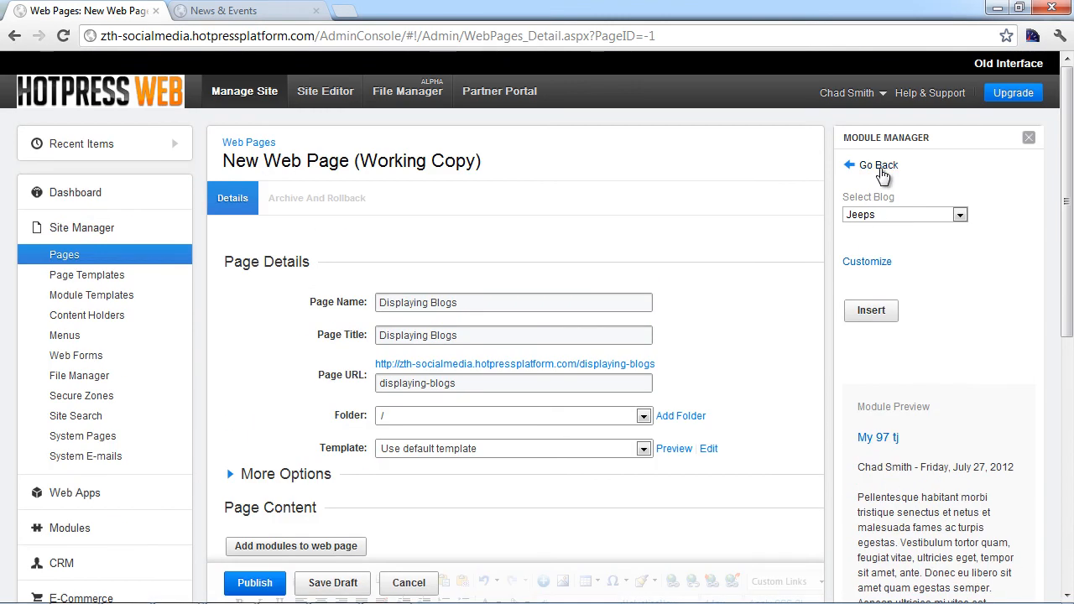
# Step: Insert the latest posts across all blogs module {module_blogsitepost} under the third heading
pyautogui.click(879, 166)
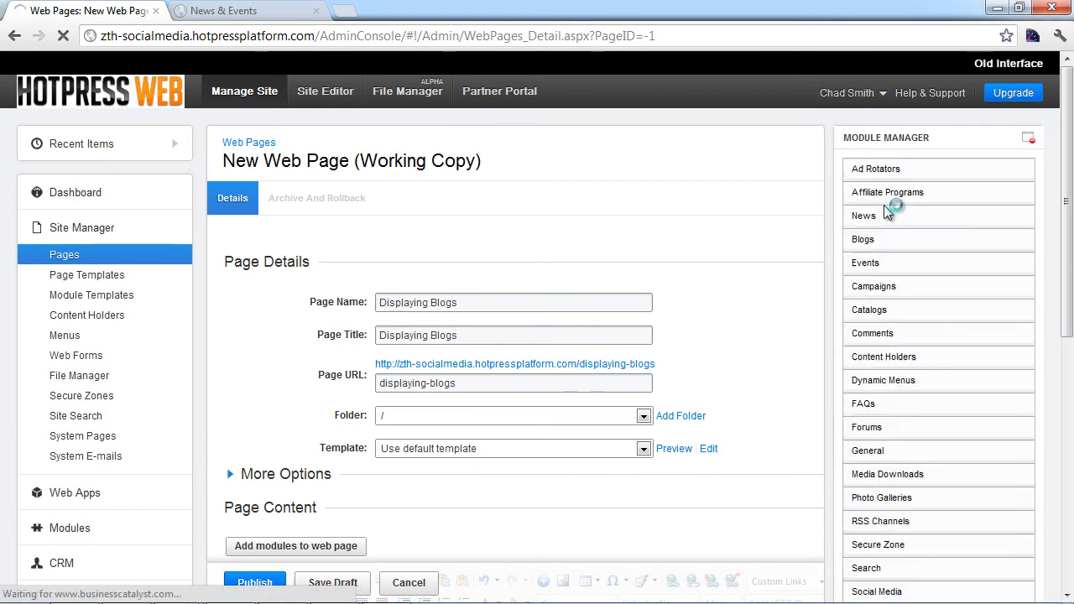
pyautogui.click(881, 242)
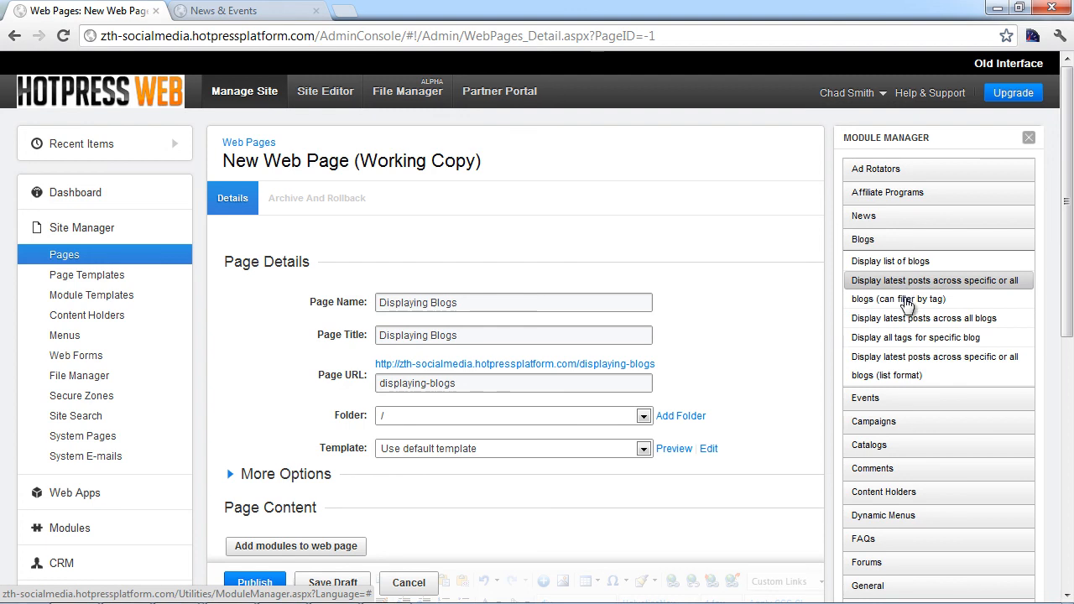
pyautogui.click(903, 324)
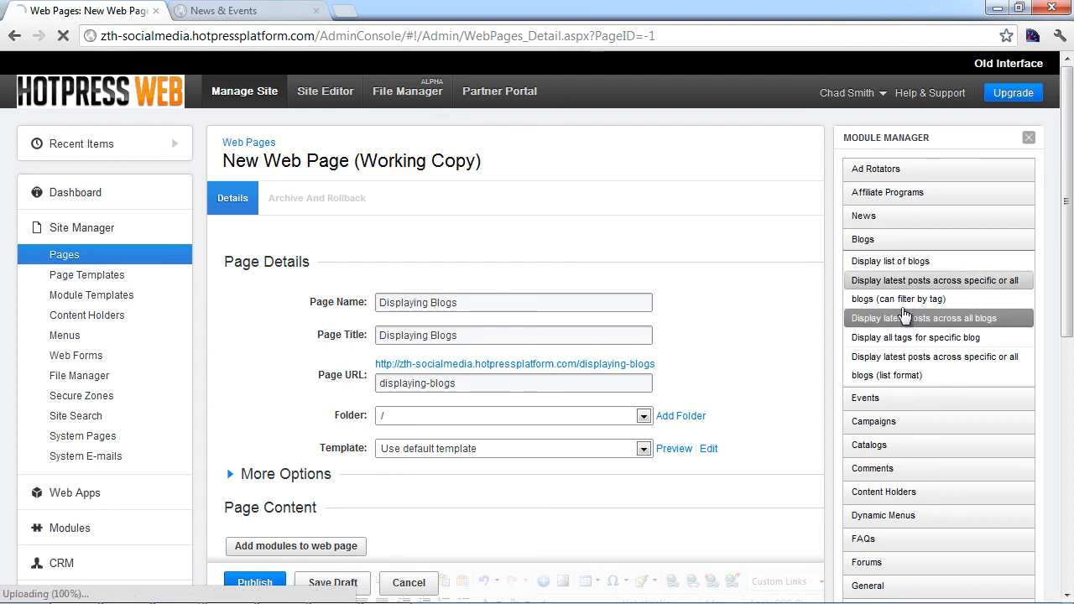
pyautogui.click(871, 276)
pyautogui.scroll(-5, 798, 319)
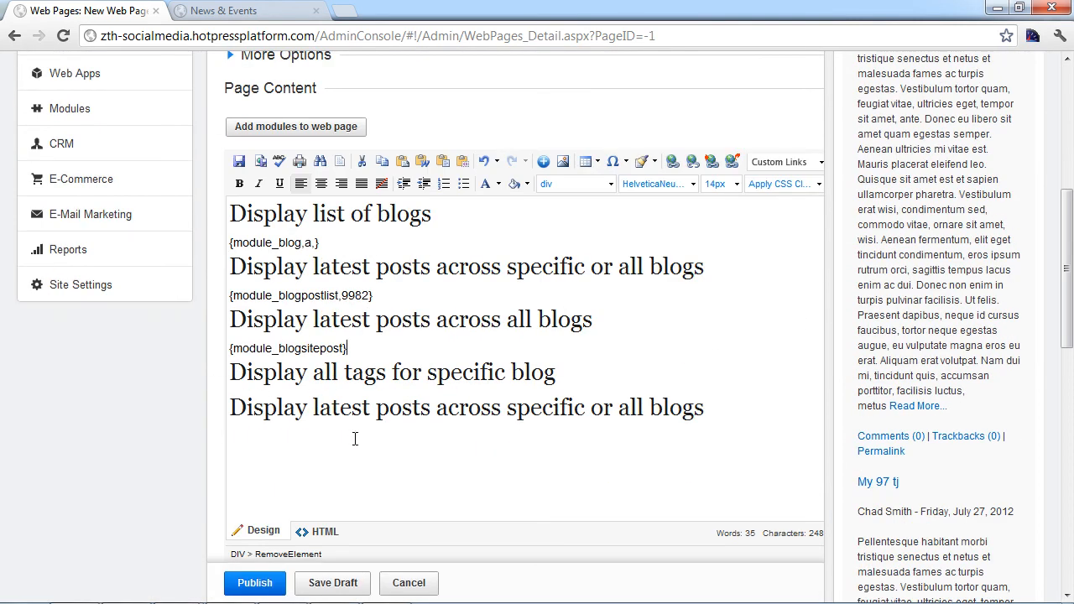
pyautogui.click(592, 380)
pyautogui.scroll(5, 591, 380)
pyautogui.click(878, 165)
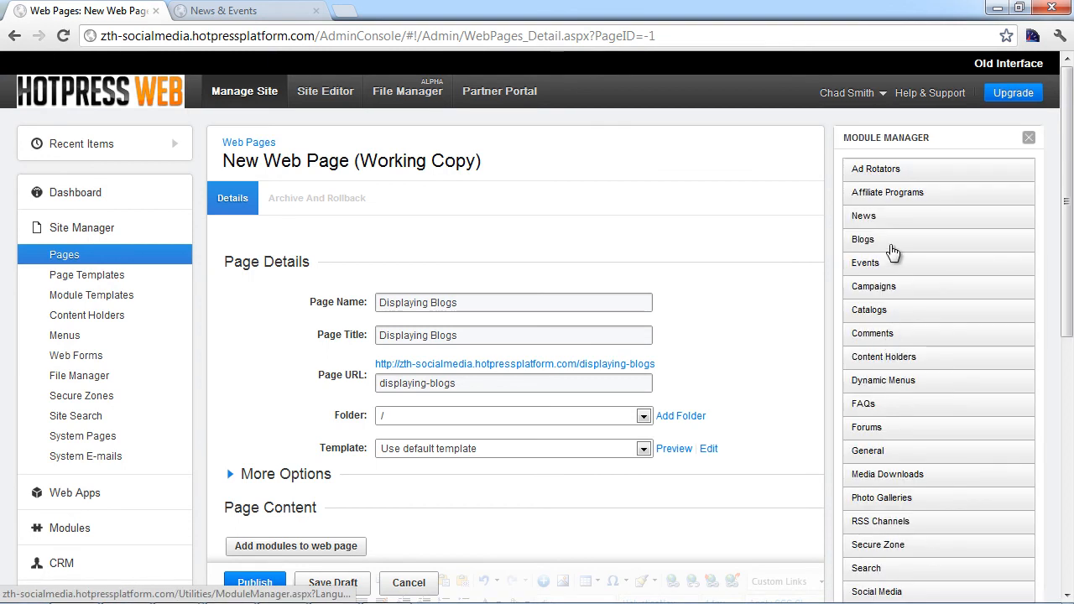
# Step: Insert a Display all tags module for the Olympics 2012 blog, then add an empty line after the last heading
pyautogui.click(891, 243)
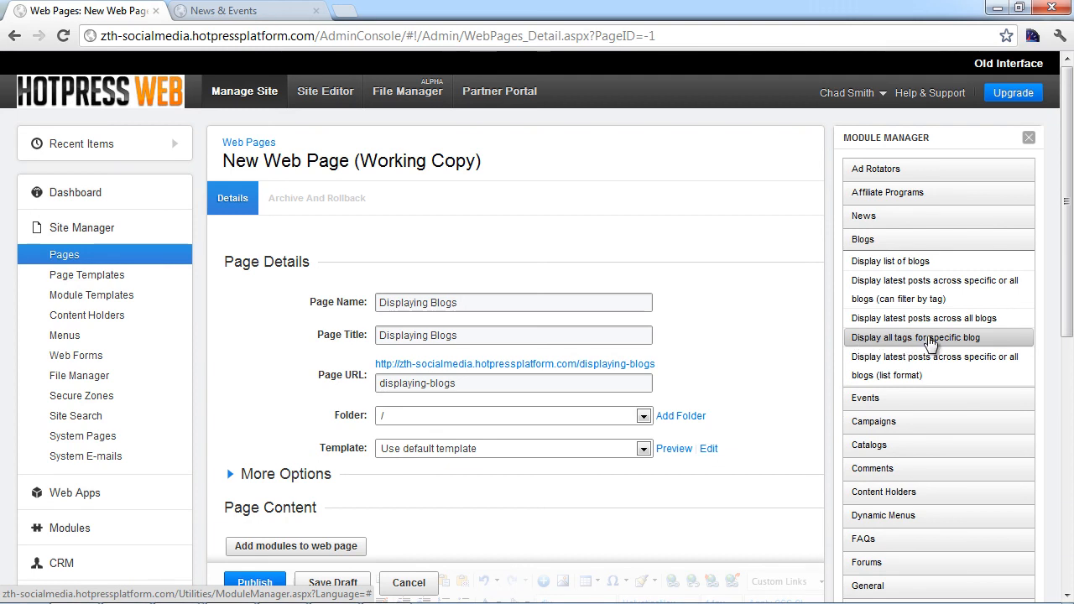
pyautogui.click(931, 340)
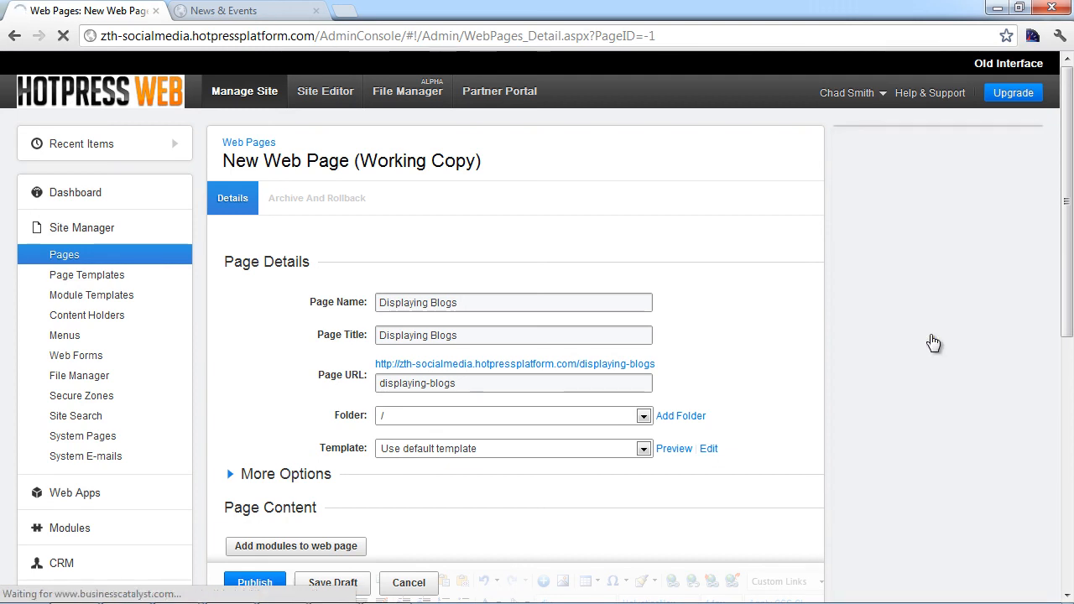
pyautogui.click(904, 215)
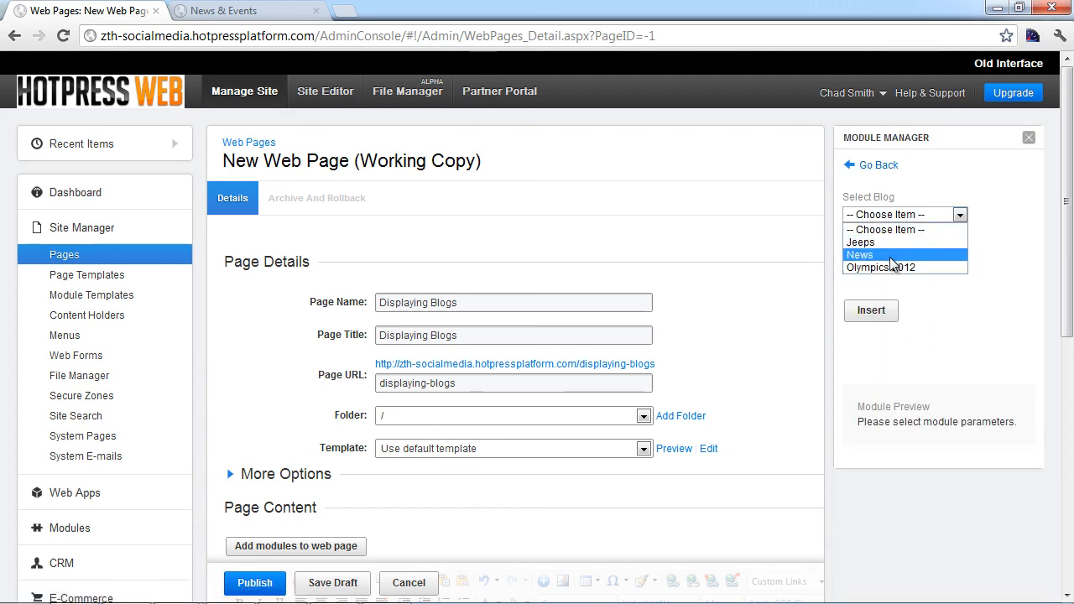
pyautogui.click(877, 267)
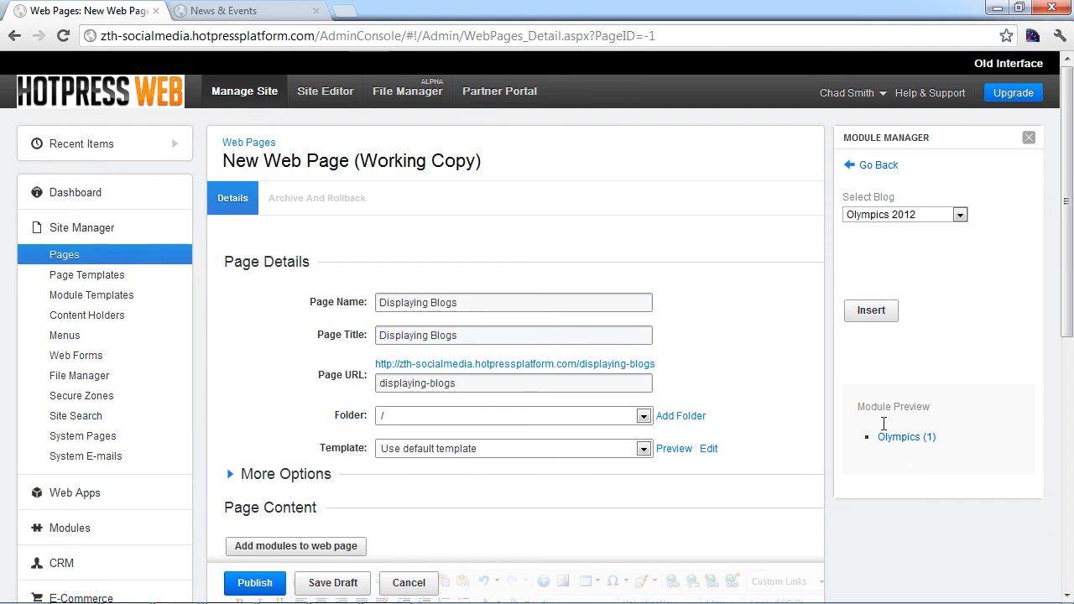
pyautogui.click(851, 318)
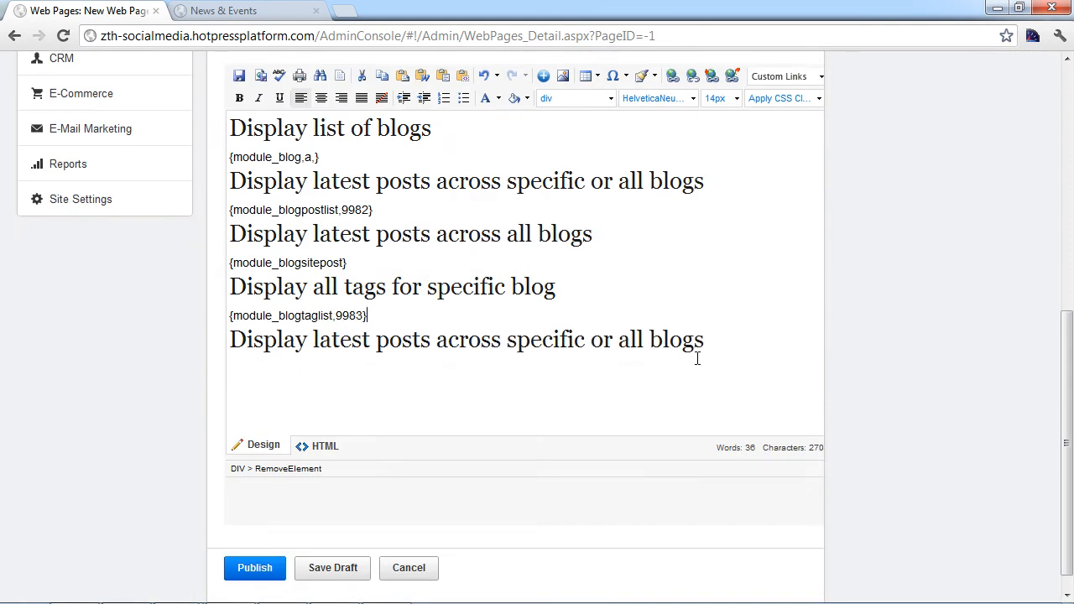
pyautogui.click(726, 338)
pyautogui.press('Return')
# Step: Insert a list-format latest-posts module drawing from All Items under the last heading, then publish the page
pyautogui.scroll(6, 801, 408)
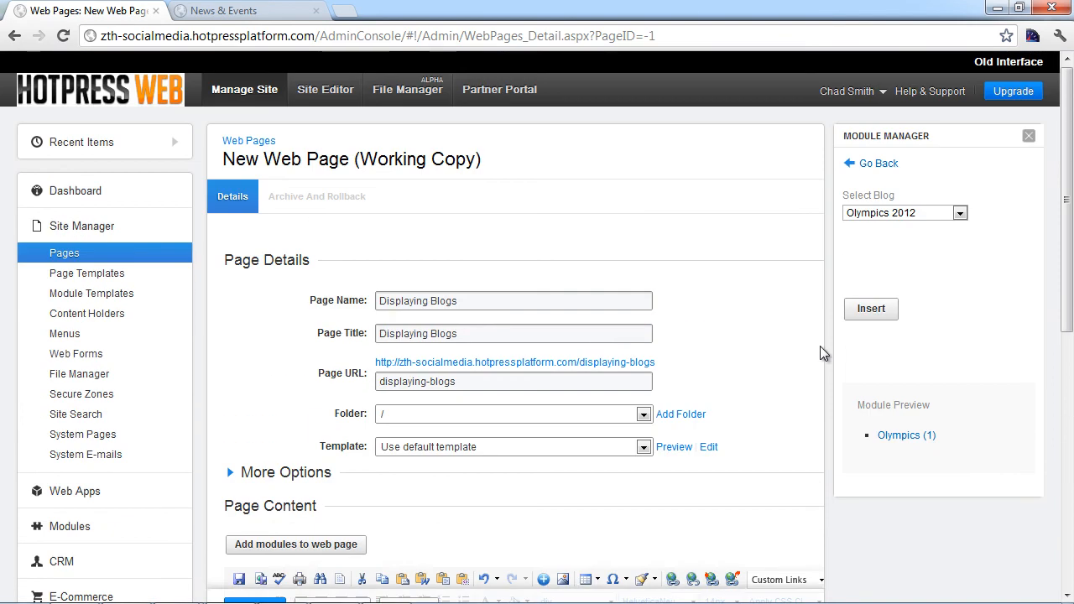
pyautogui.click(910, 214)
pyautogui.click(880, 164)
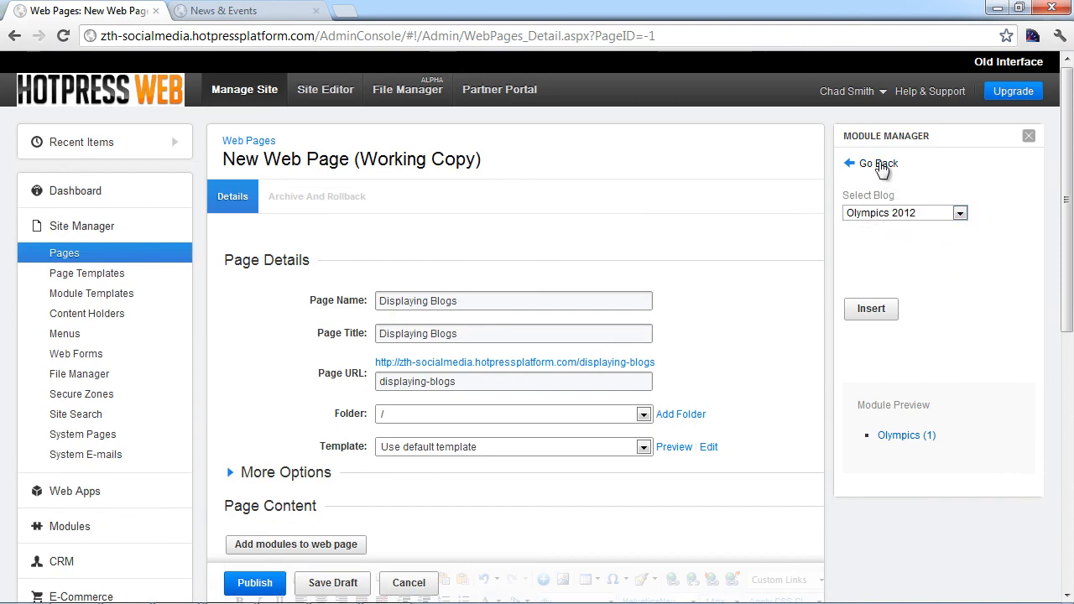
pyautogui.click(881, 240)
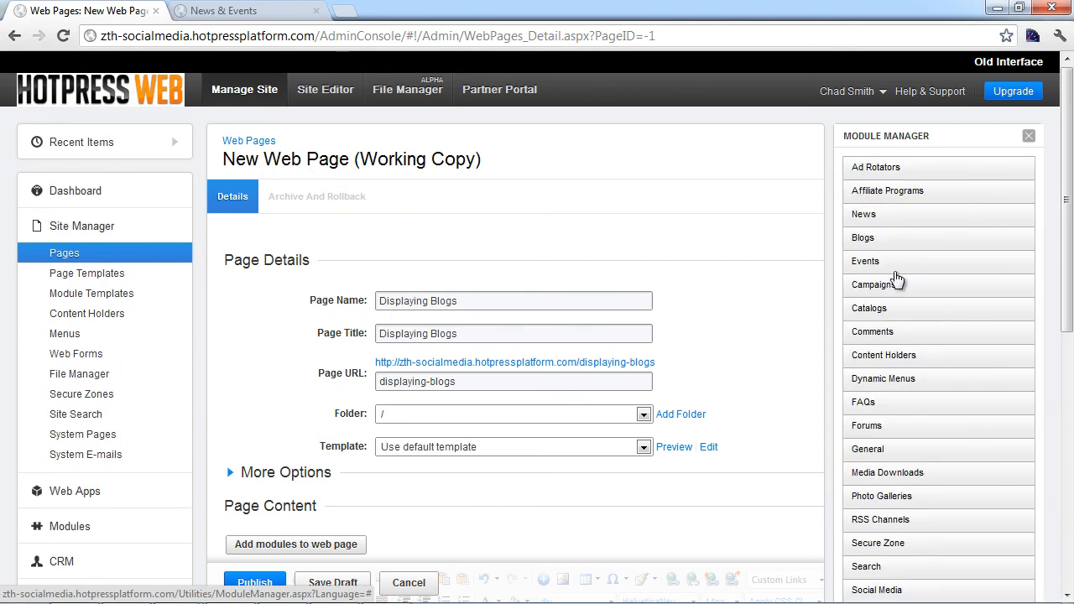
pyautogui.click(895, 359)
pyautogui.click(889, 215)
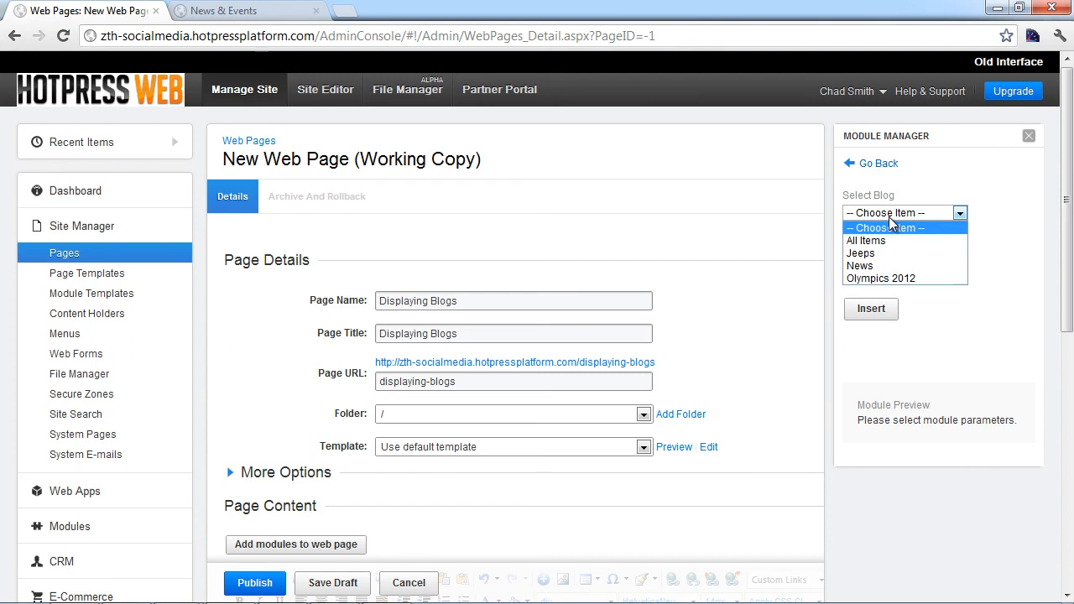
pyautogui.click(881, 241)
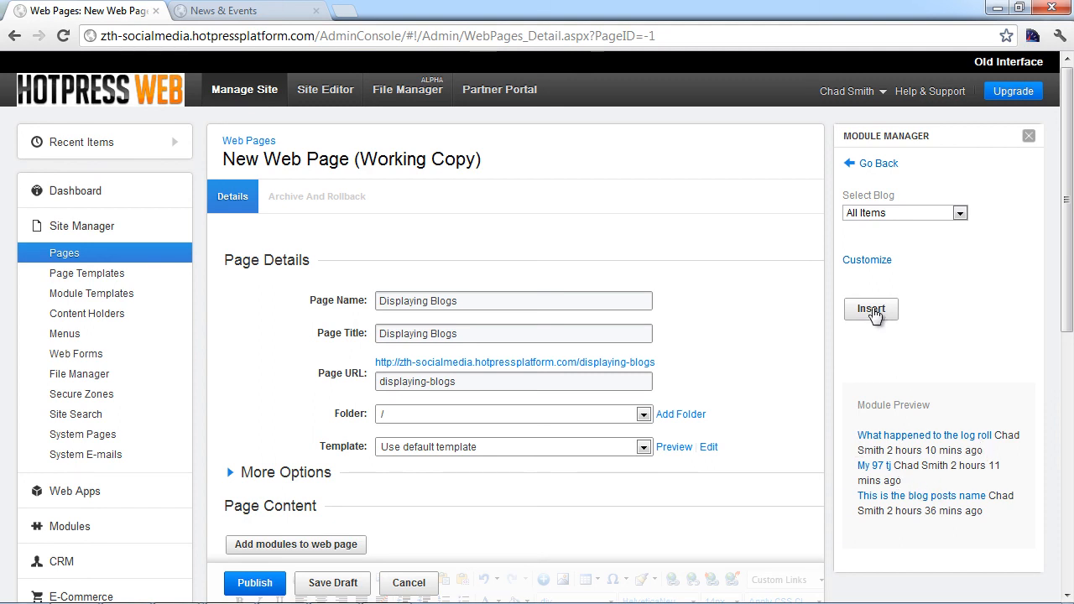
pyautogui.click(871, 309)
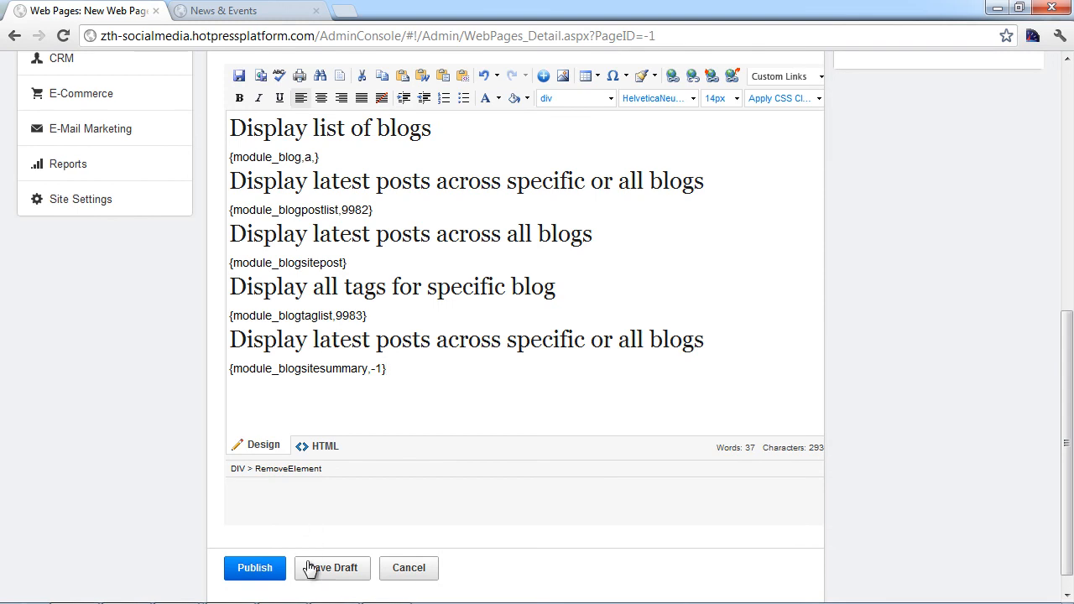
pyautogui.click(276, 572)
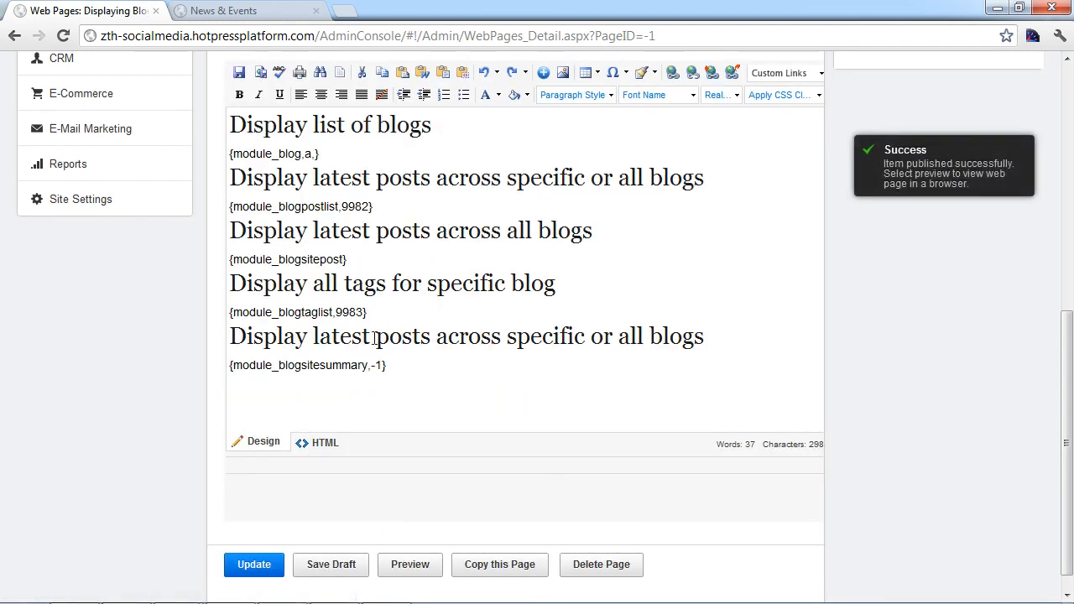
# Step: Preview the Displaying Blogs page in a new tab and scroll through its blog list and latest posts
pyautogui.click(390, 564)
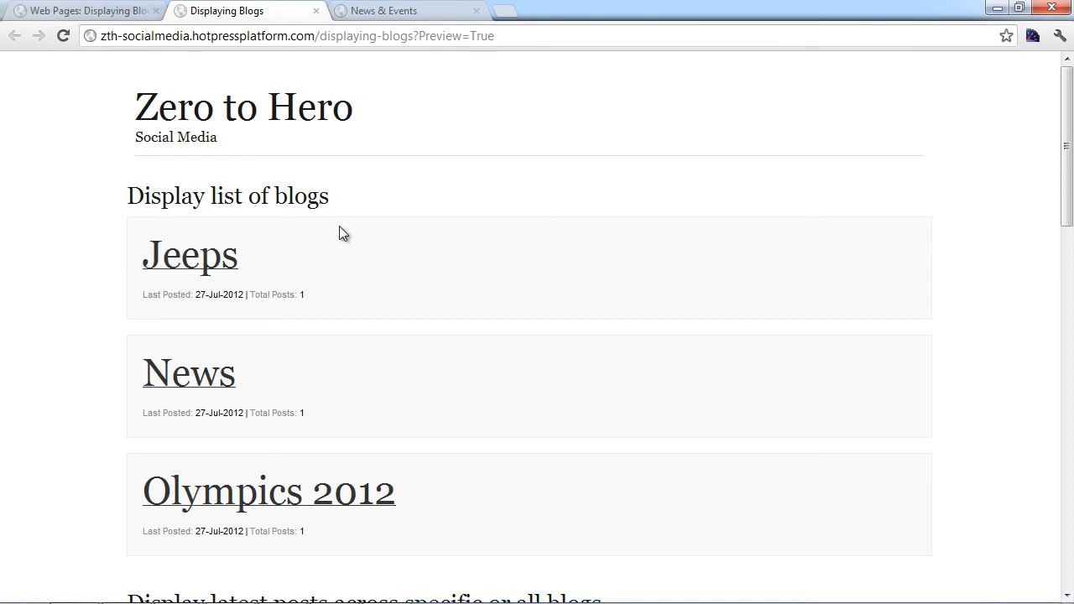
pyautogui.scroll(-1, 350, 278)
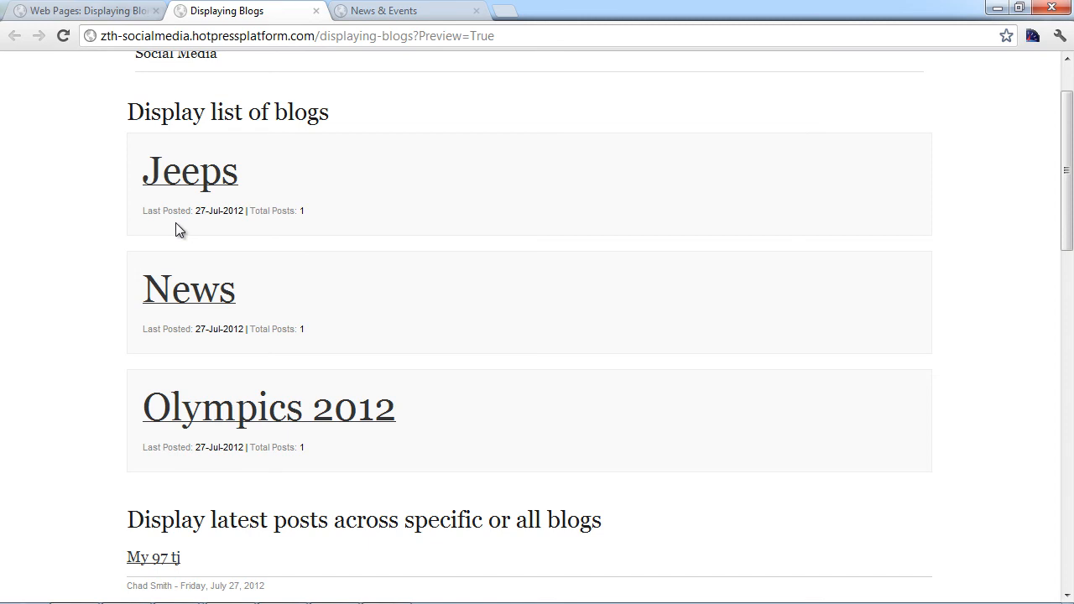
pyautogui.scroll(-5, 175, 222)
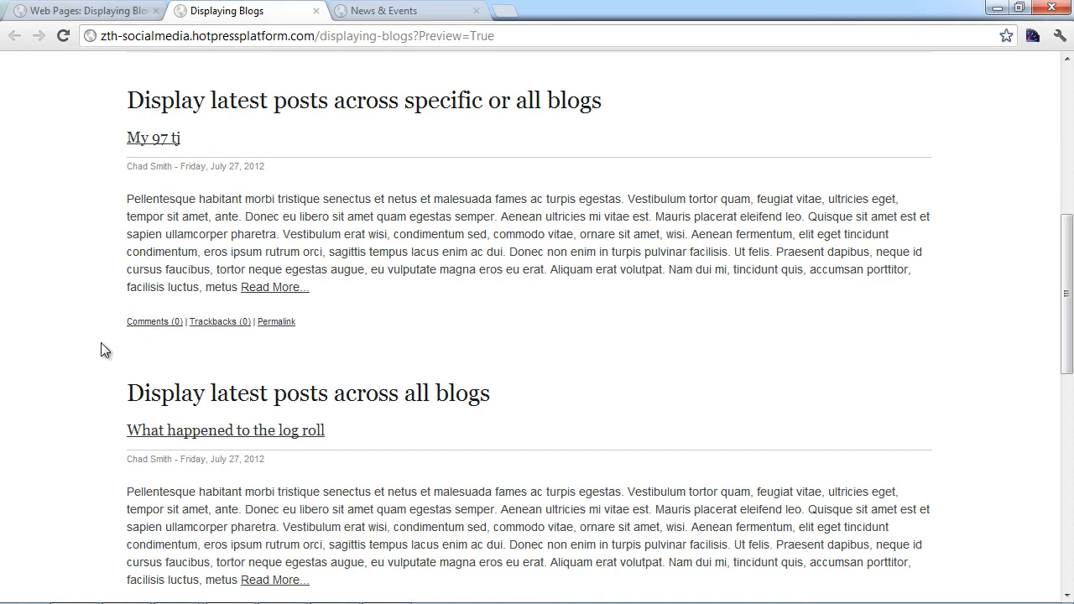
pyautogui.scroll(-3, 100, 349)
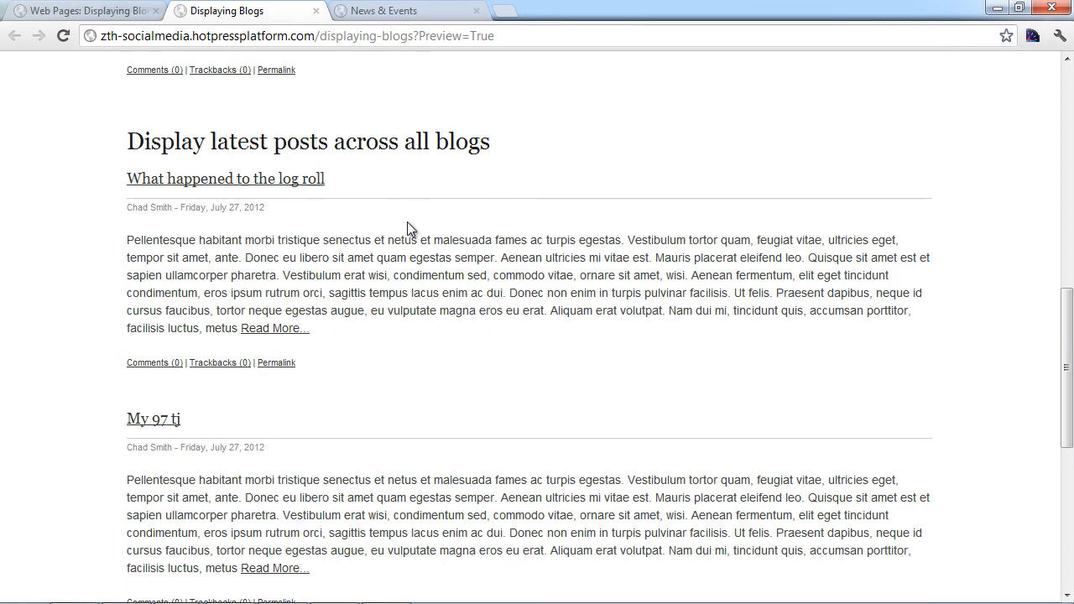
pyautogui.scroll(-1, 115, 312)
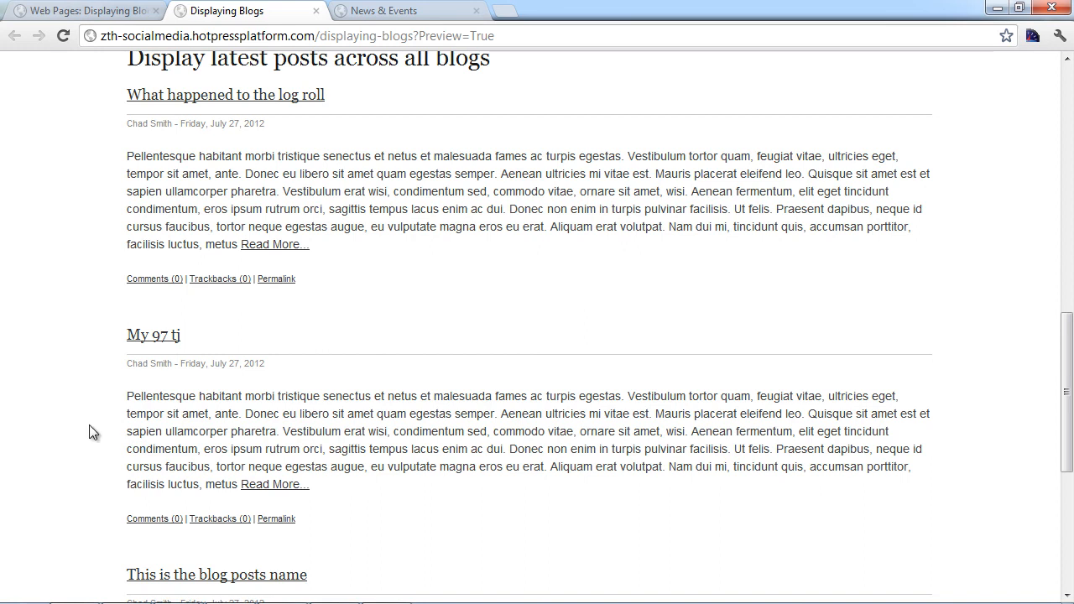
pyautogui.scroll(-5, 88, 426)
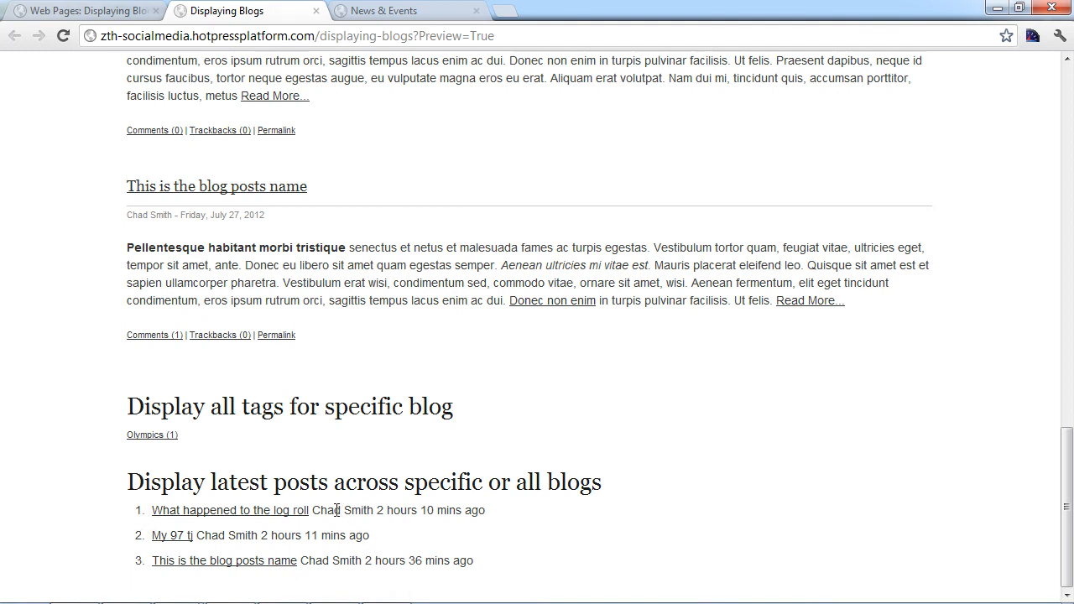
pyautogui.moveTo(314, 510); pyautogui.dragTo(363, 512)
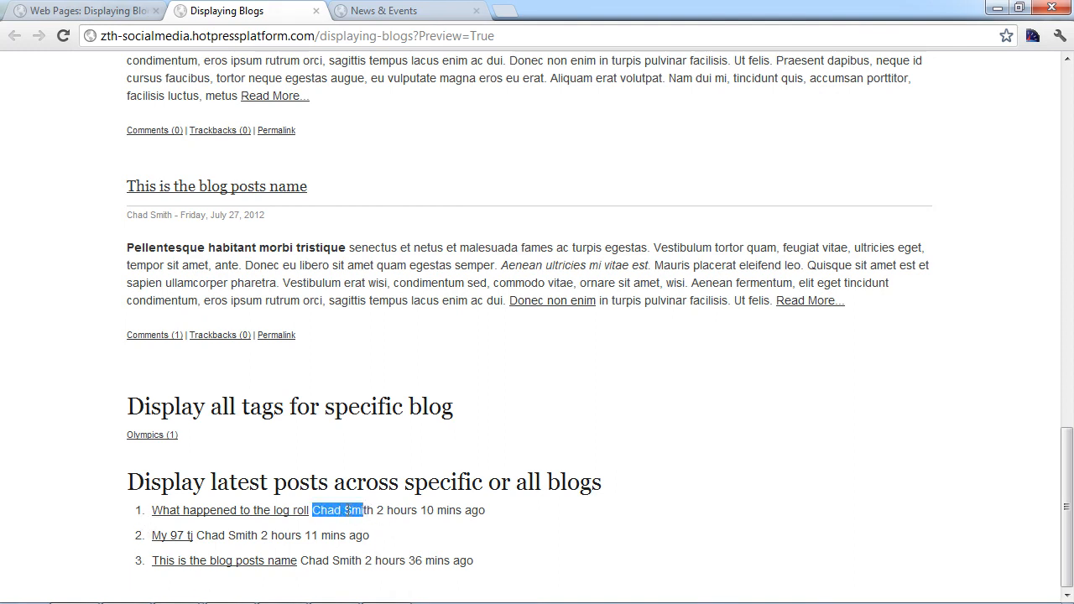
pyautogui.click(144, 507)
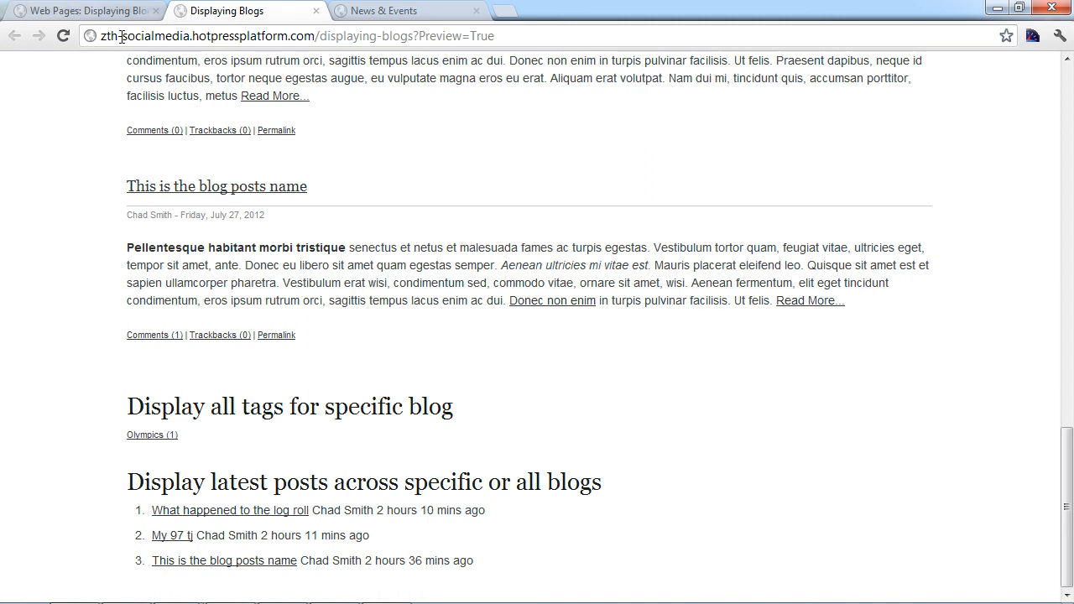
pyautogui.scroll(20, 227, 290)
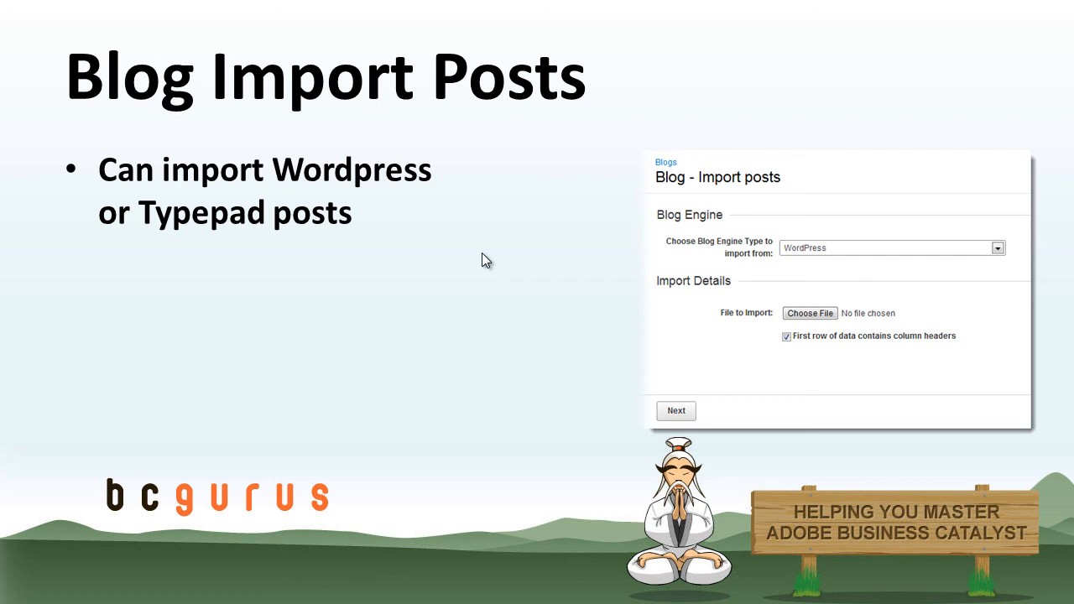
# Step: Switch from the slideshow back to Chrome
pyautogui.hotkey('alt', 'Tab')
pyautogui.hotkey('alt', 'Tab')
# Step: Open the Jeeps blog's Import posts page and show the Blog Engine choices, TypePad or WordPress
pyautogui.click(406, 292)
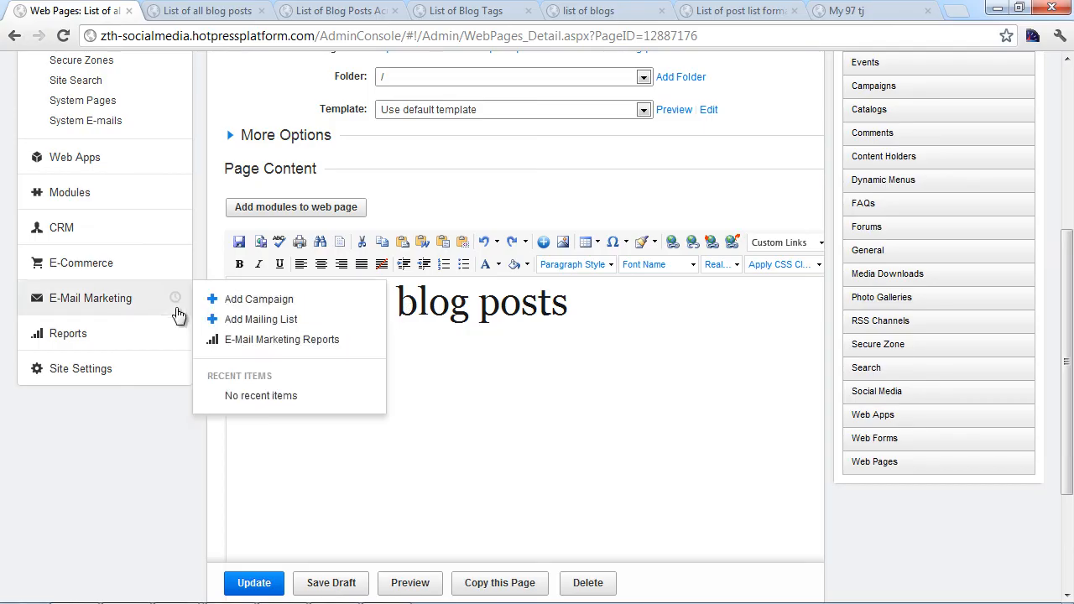
pyautogui.scroll(4, 193, 304)
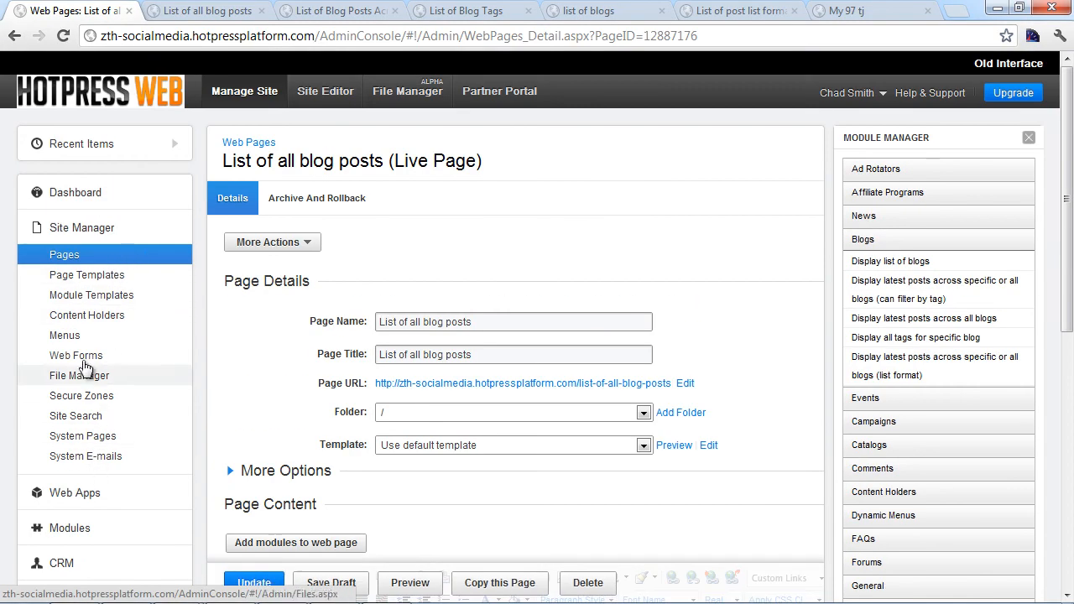
pyautogui.click(82, 227)
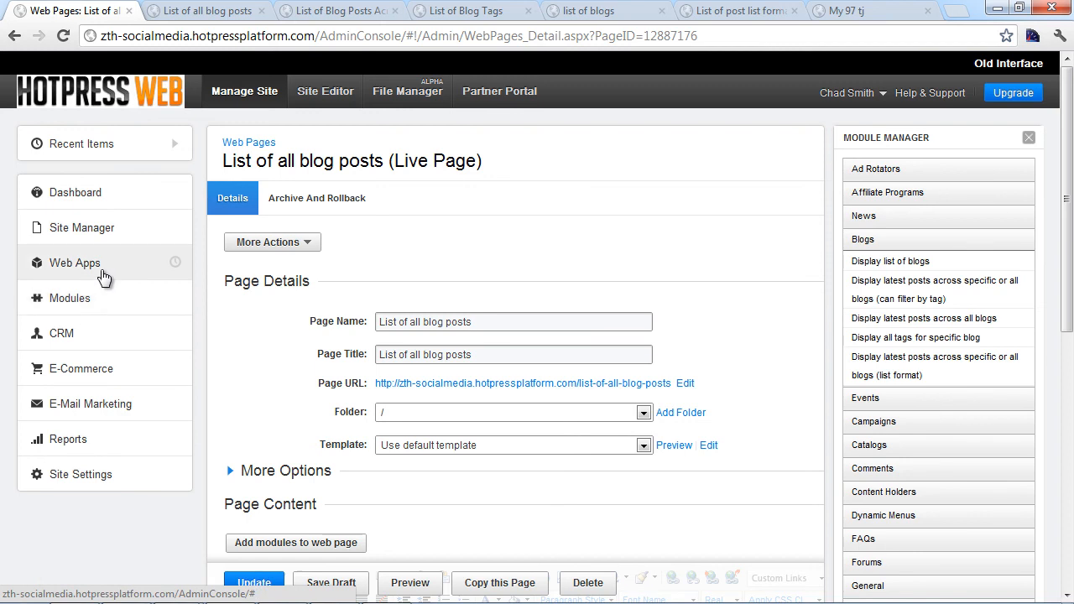
pyautogui.click(101, 301)
pyautogui.click(250, 260)
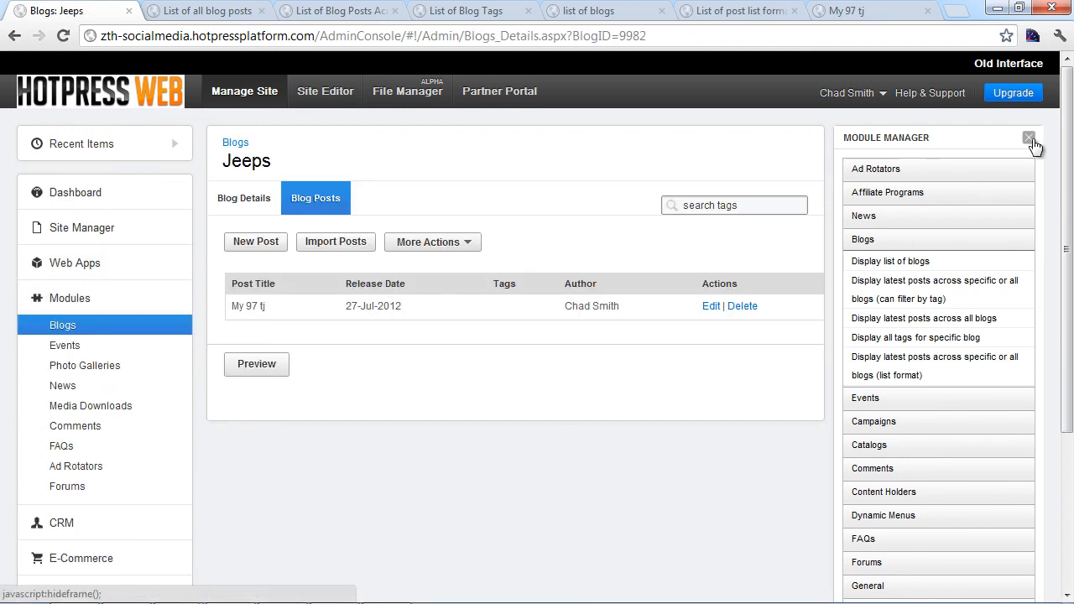
pyautogui.click(1030, 138)
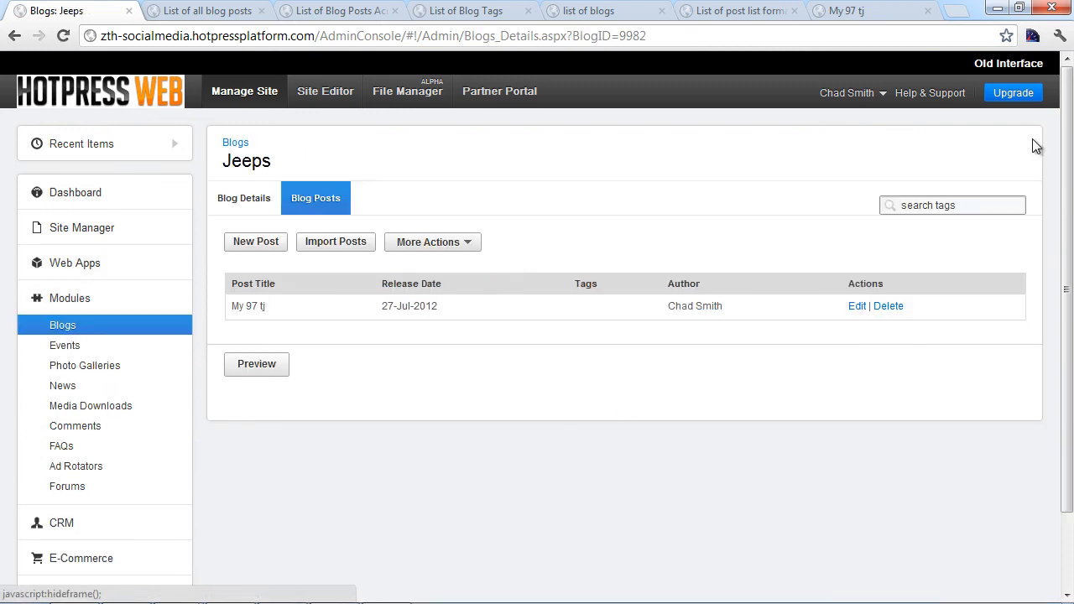
pyautogui.click(344, 249)
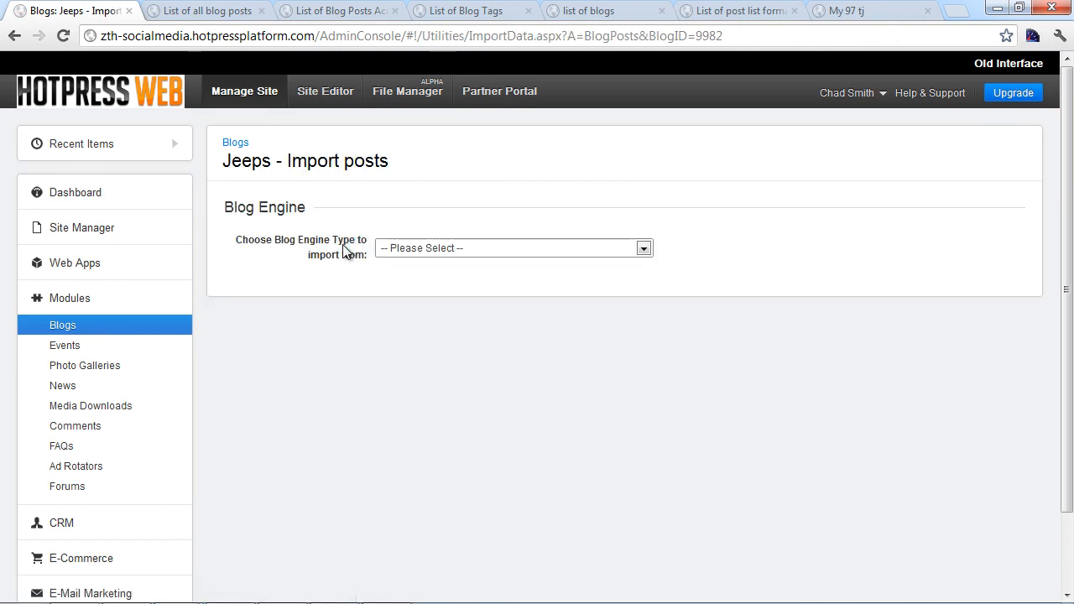
pyautogui.click(431, 250)
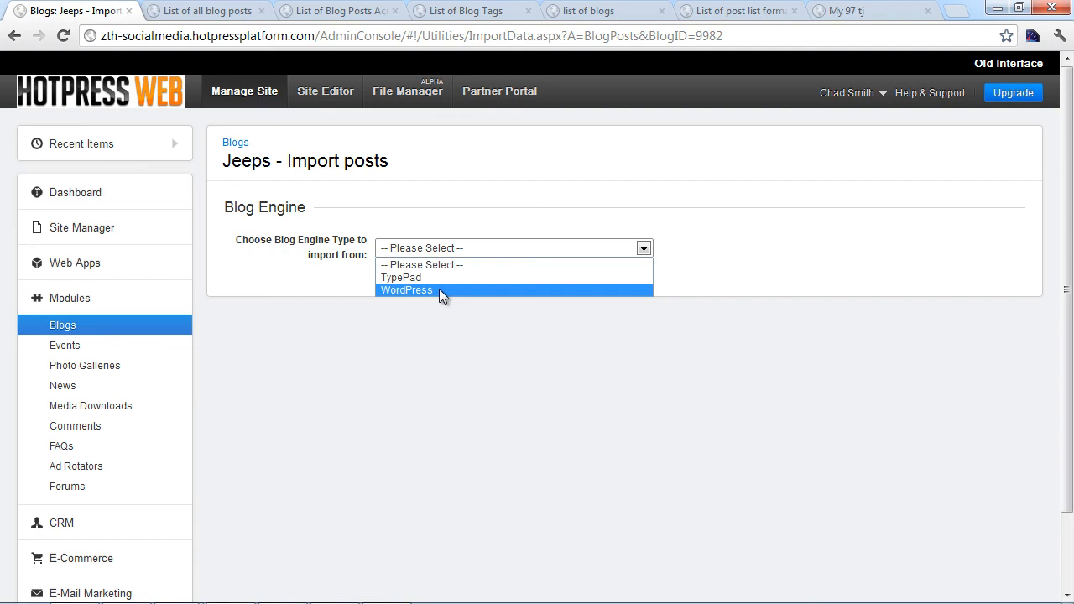
# Step: Choose WordPress as the import blog engine, then go back to the Blogs overview
pyautogui.click(439, 290)
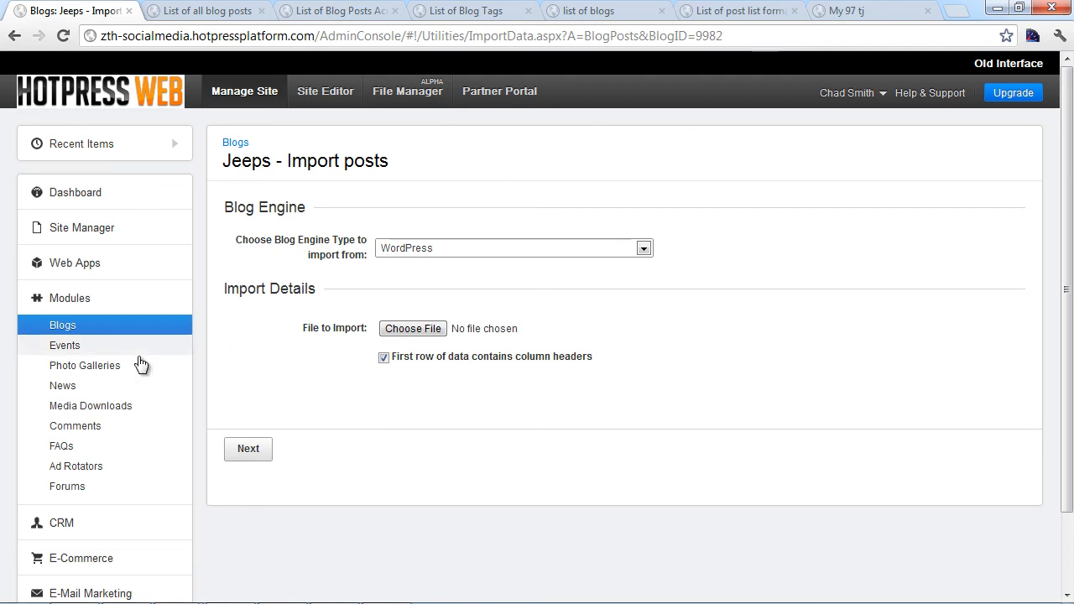
pyautogui.click(122, 332)
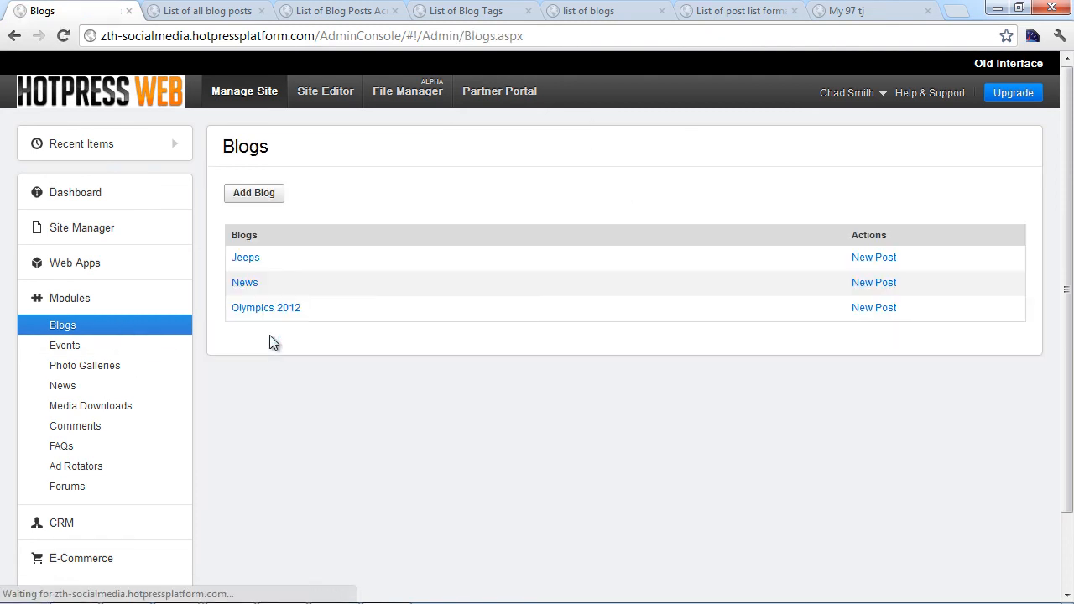